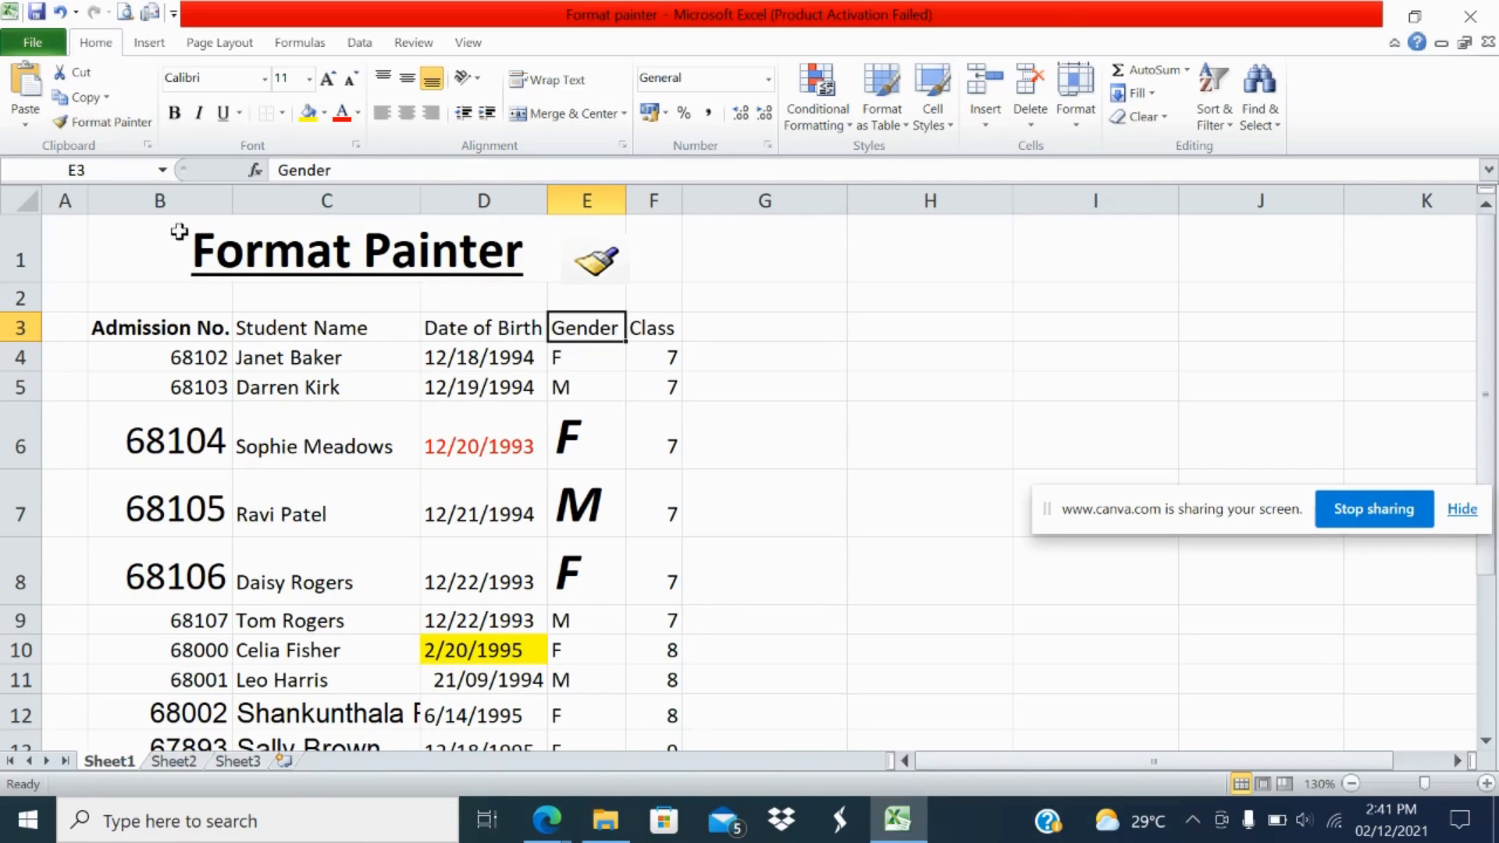
Step: Examine the formatting of the row 3 headings, comparing Admission No. with Student Name, Date of Birth, Gender and Class
{"action": "left_click", "coordinate": [161, 327]}
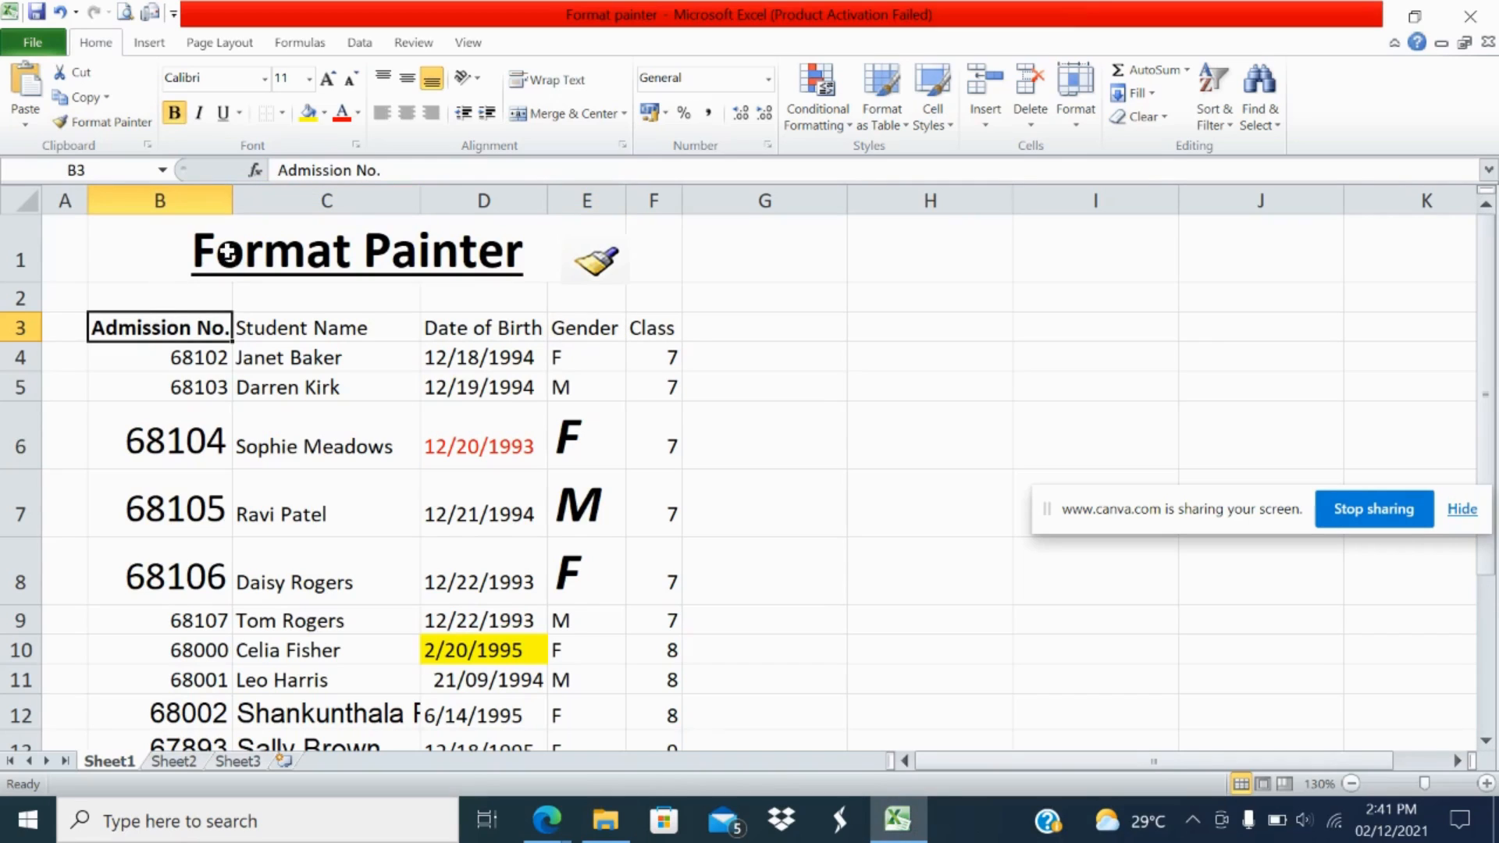
{"action": "left_click", "coordinate": [309, 331]}
{"action": "left_click", "coordinate": [475, 328]}
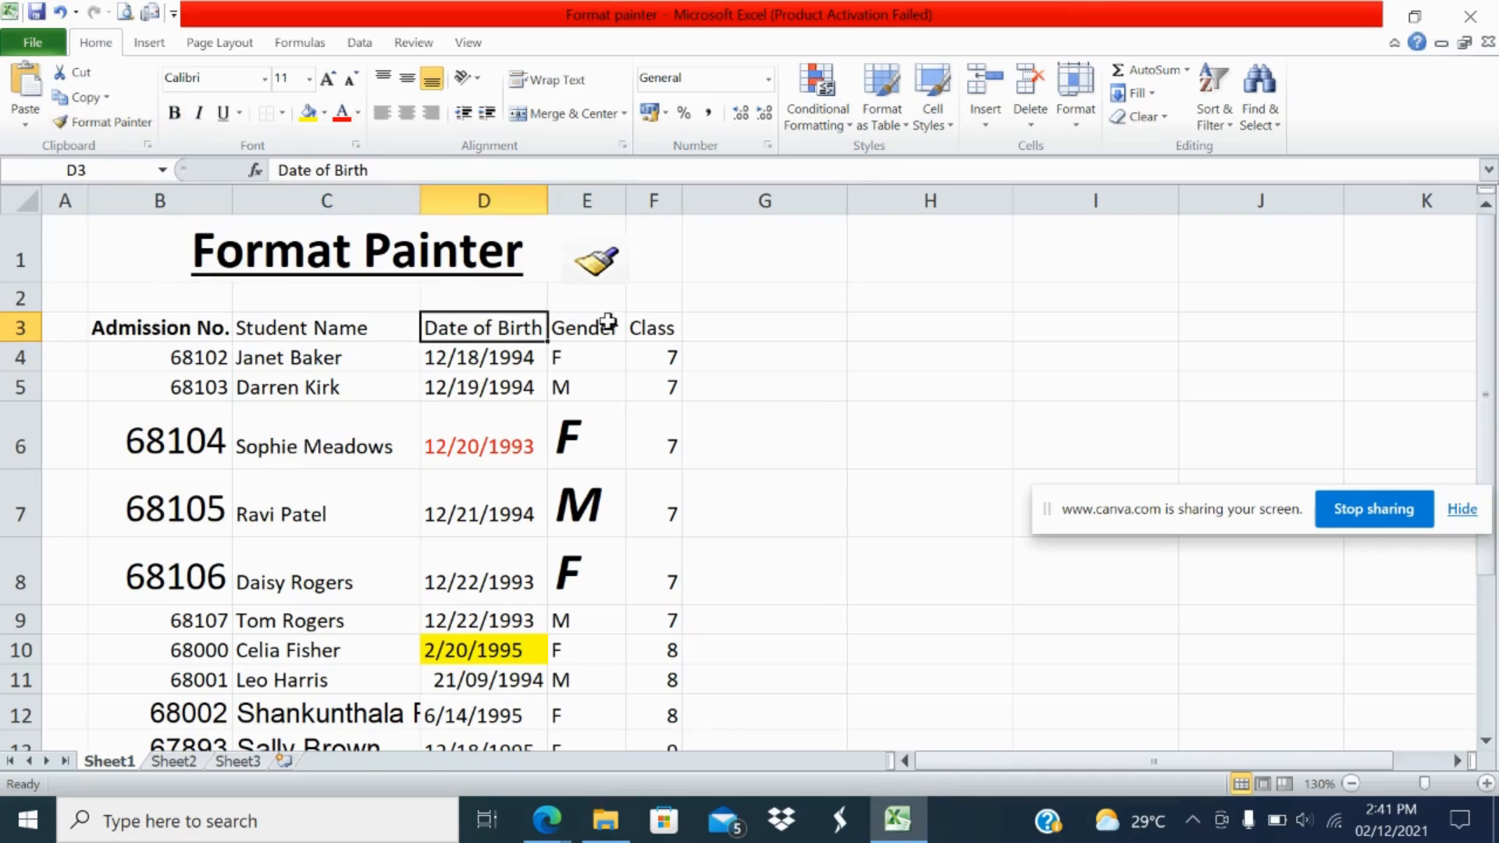
{"action": "left_click", "coordinate": [601, 327]}
{"action": "left_click", "coordinate": [673, 332]}
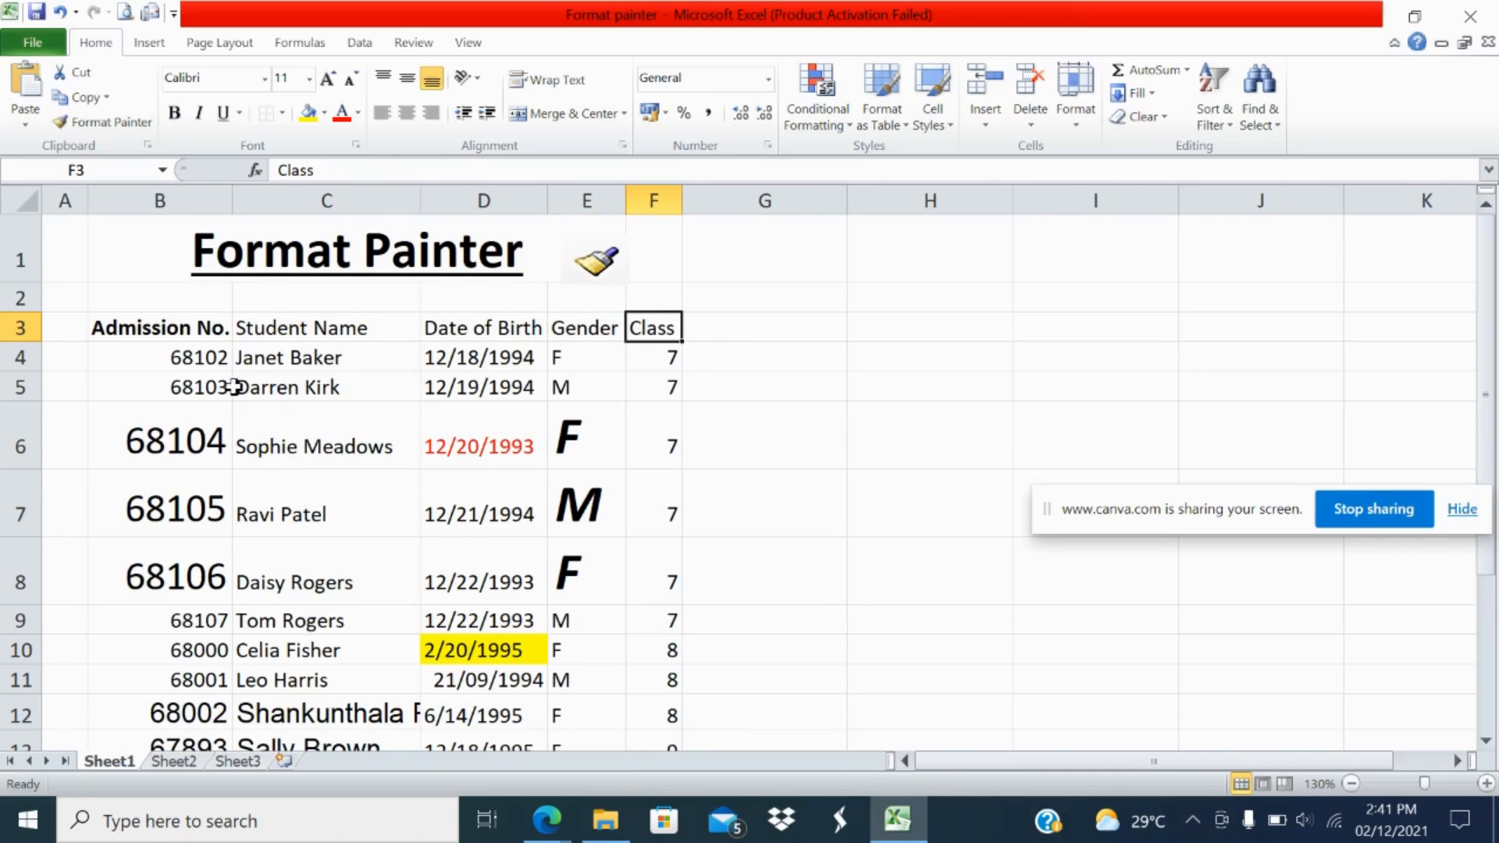
{"action": "left_click", "coordinate": [123, 327]}
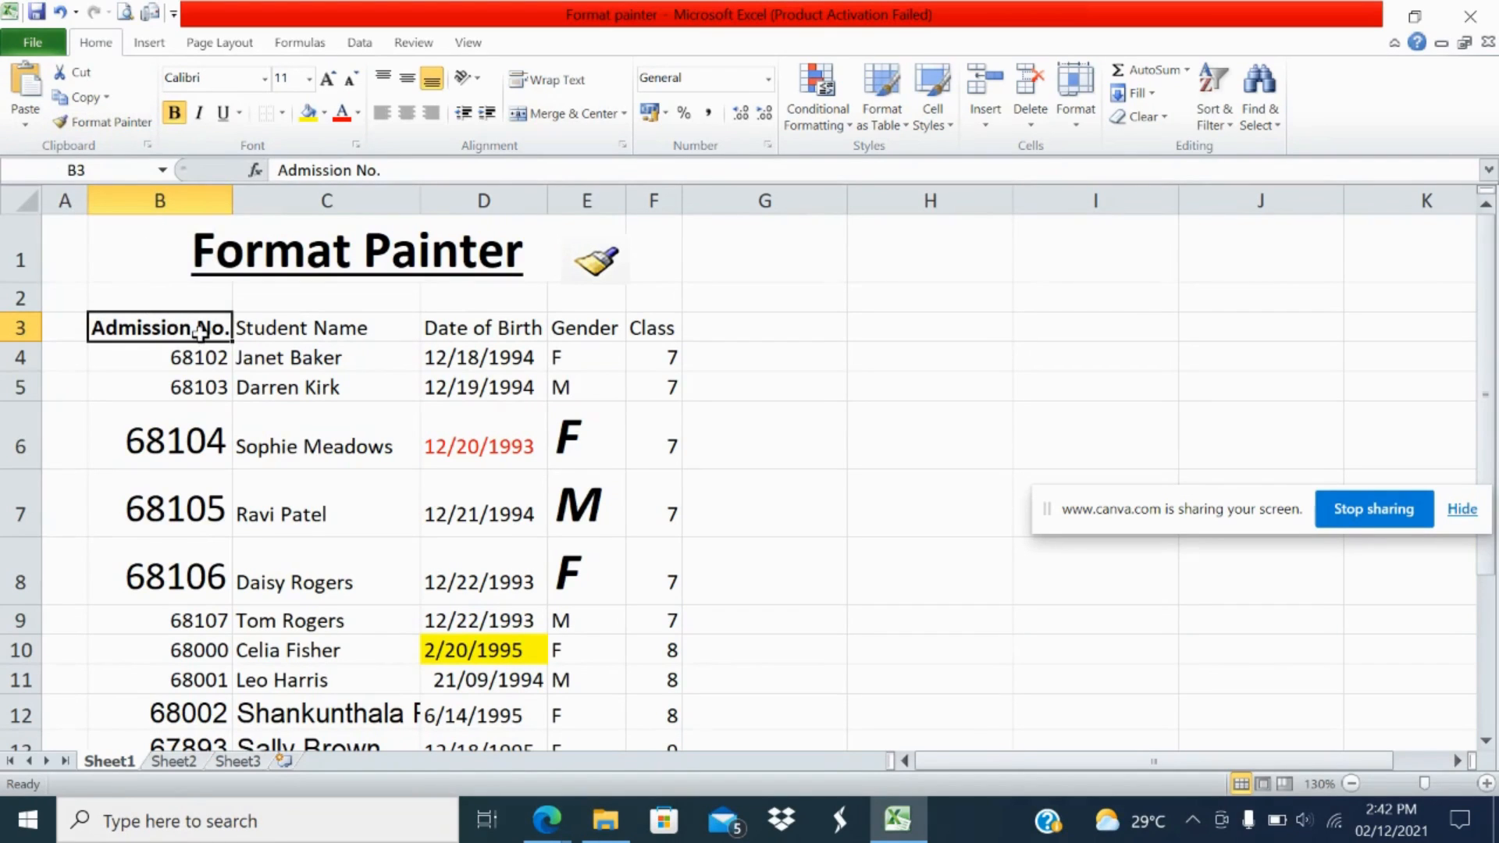
{"action": "left_click_drag", "start_coordinate": [305, 331], "coordinate": [688, 394]}
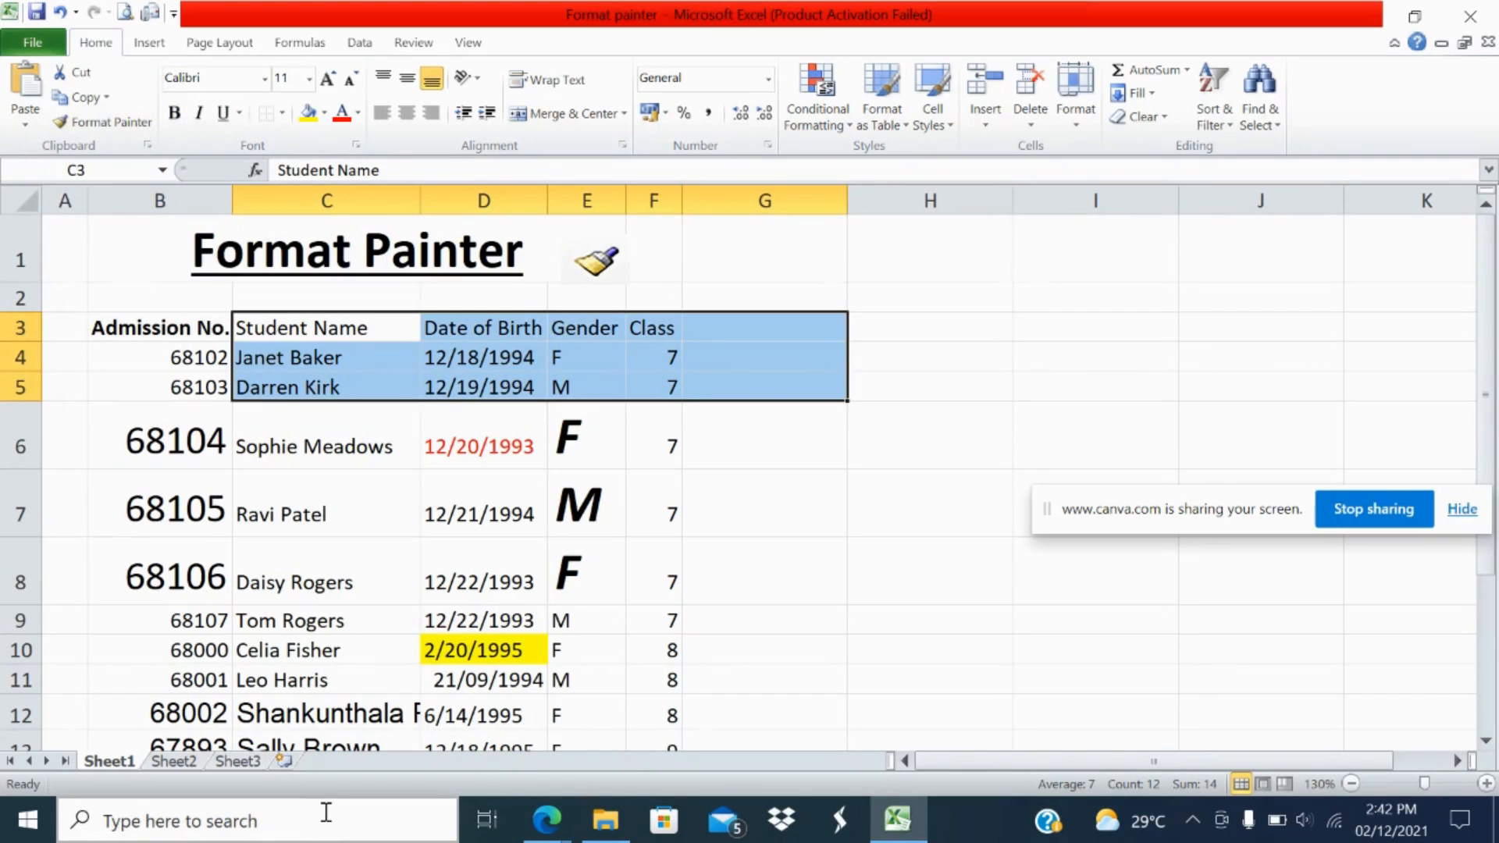
{"action": "left_click", "coordinate": [165, 328]}
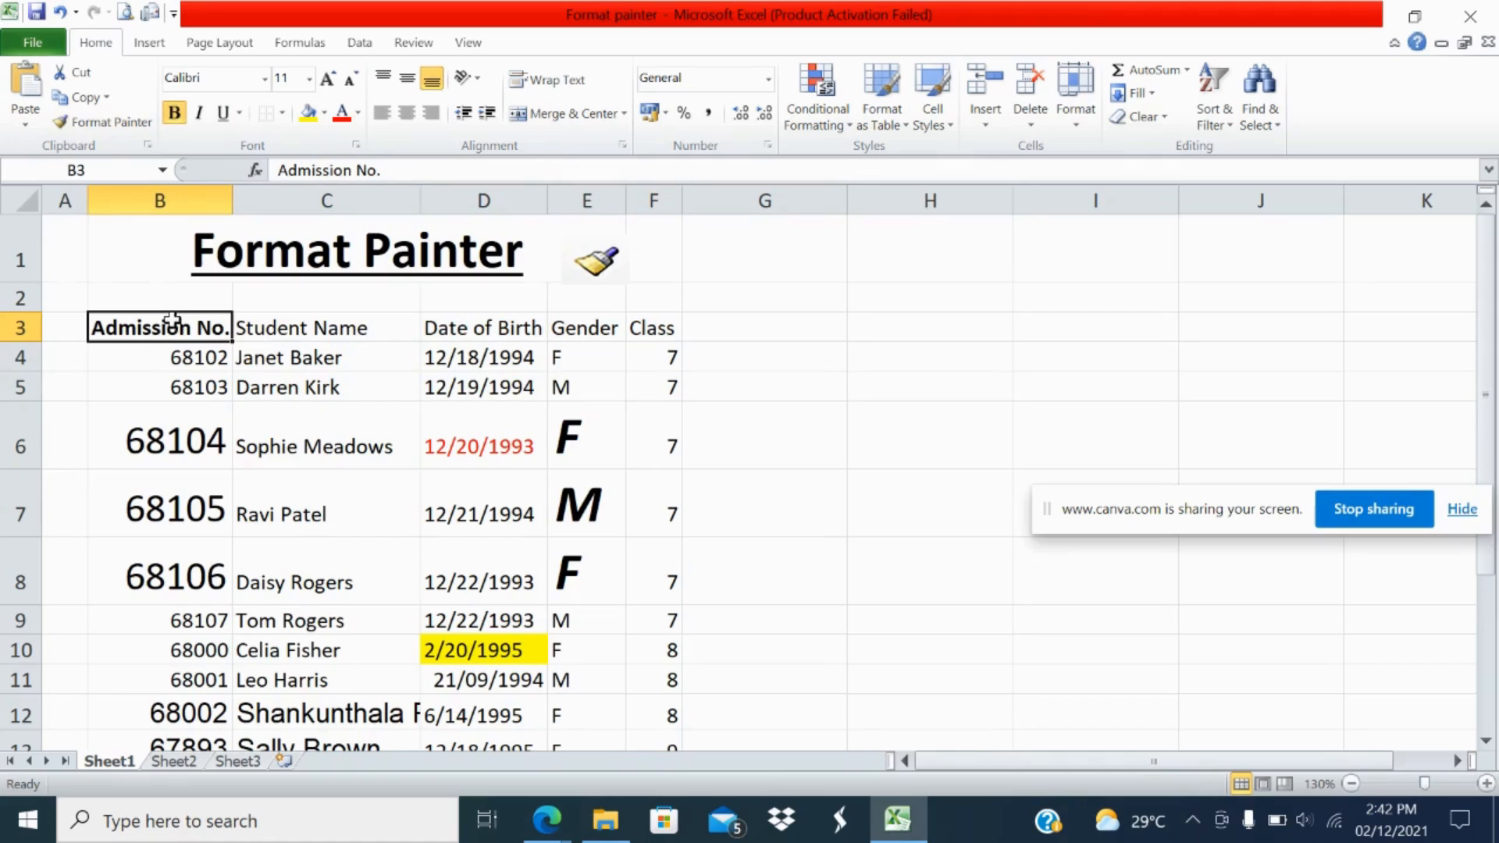
{"action": "left_click", "coordinate": [376, 323]}
{"action": "left_click_drag", "start_coordinate": [376, 323], "coordinate": [622, 335]}
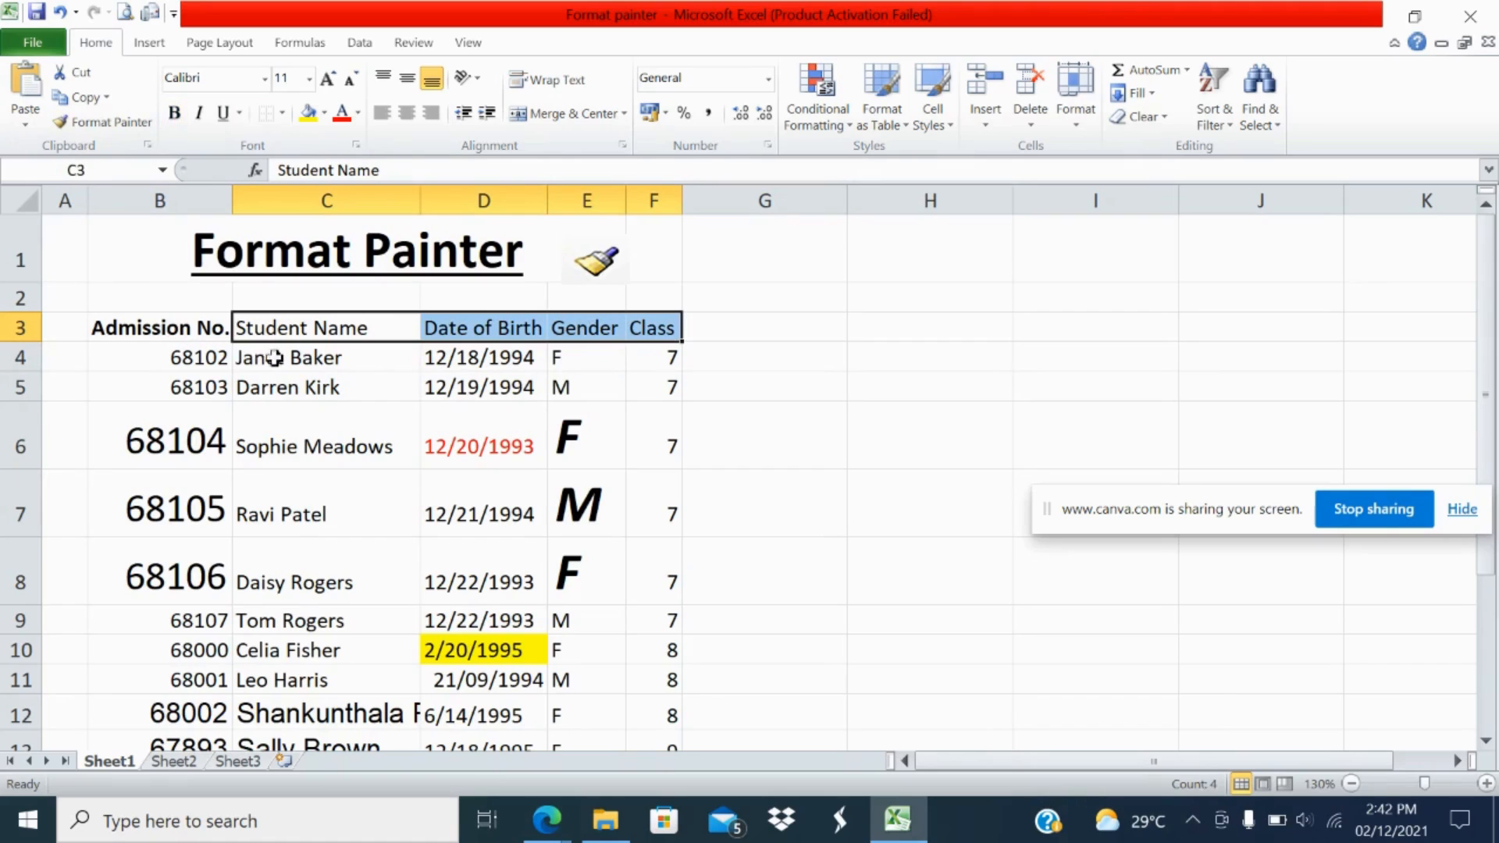
Step: Copy the Admission No. heading's formatting onto the Student Name heading with Format Painter
{"action": "left_click", "coordinate": [190, 318]}
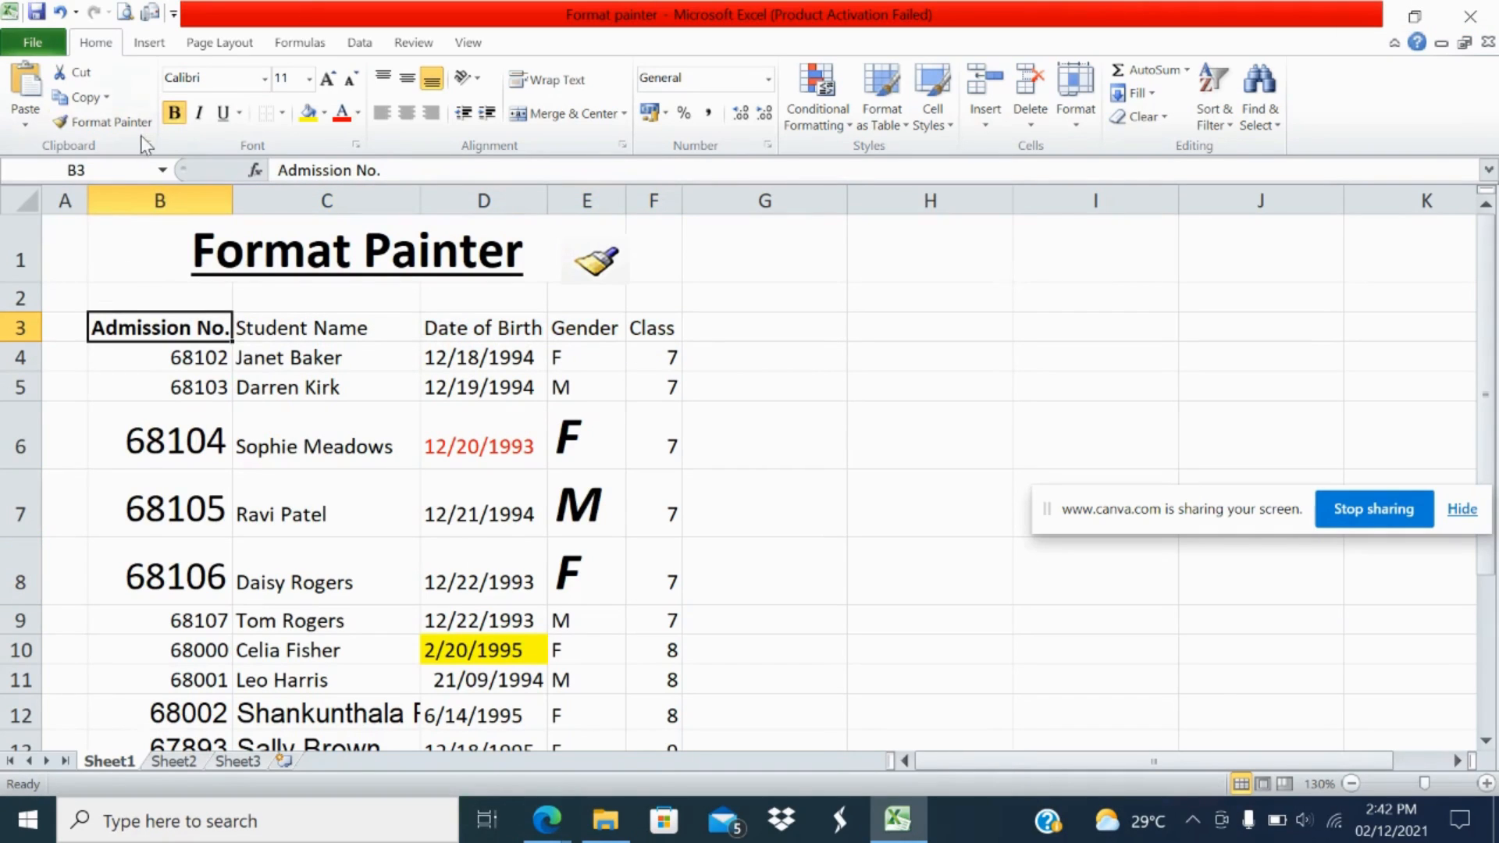
{"action": "left_click", "coordinate": [106, 122]}
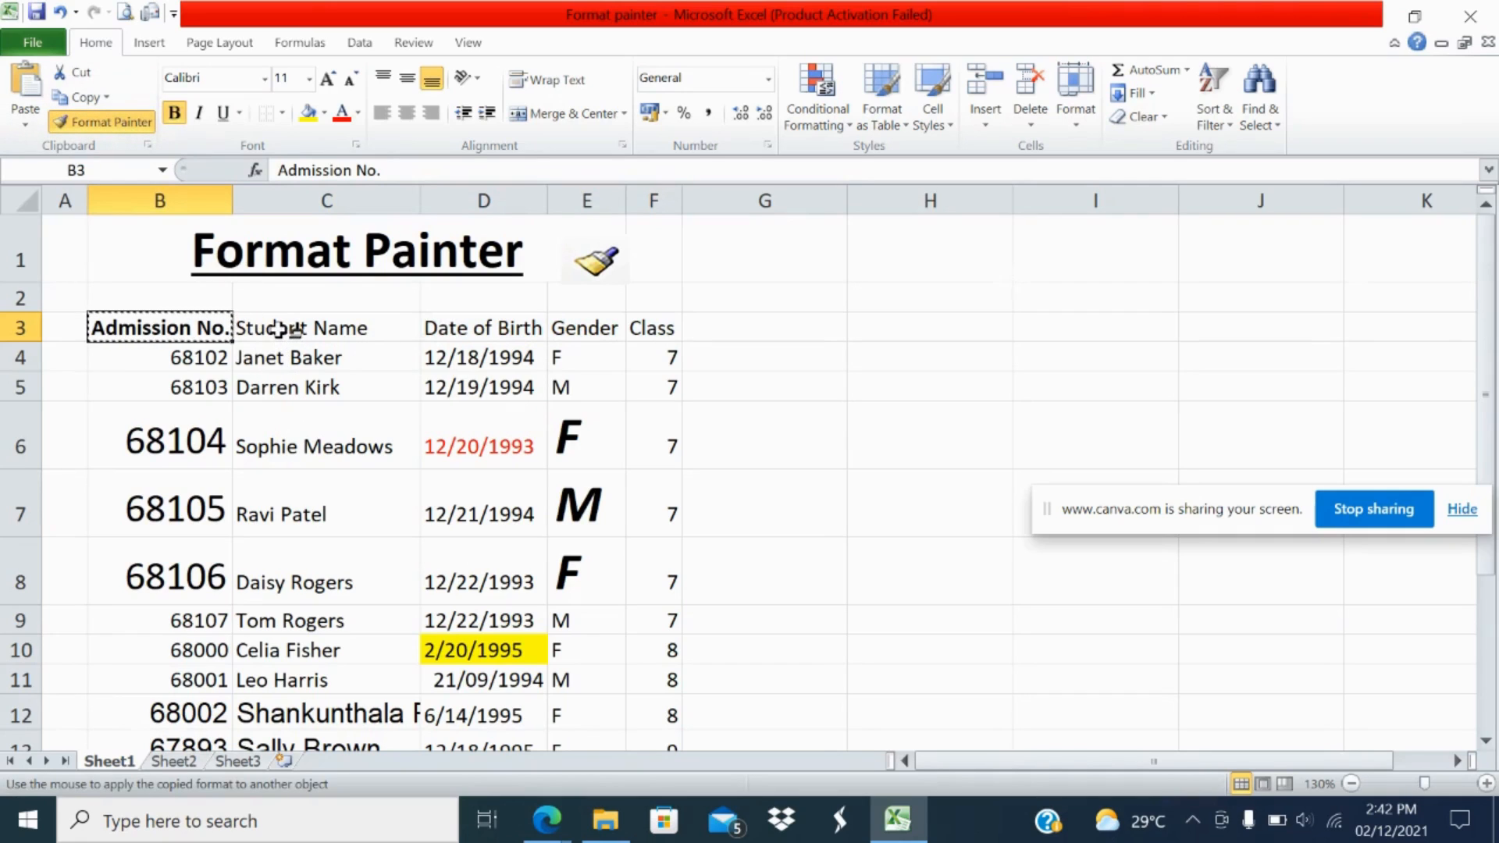
{"action": "left_click", "coordinate": [281, 329]}
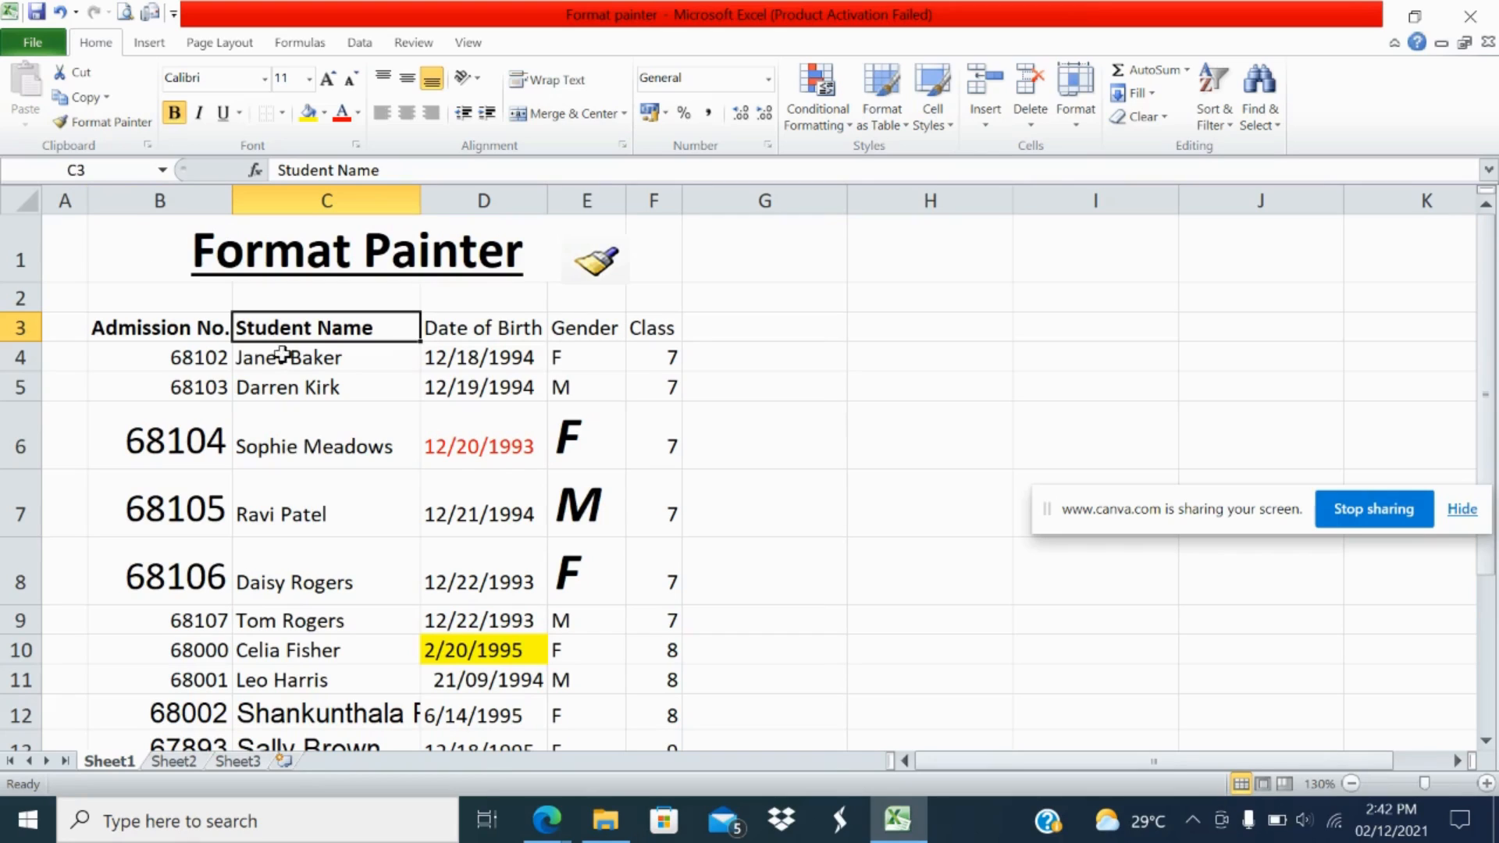
Step: Copy the Admission No. heading's formatting onto the Date of Birth heading with Format Painter
{"action": "left_click", "coordinate": [181, 329]}
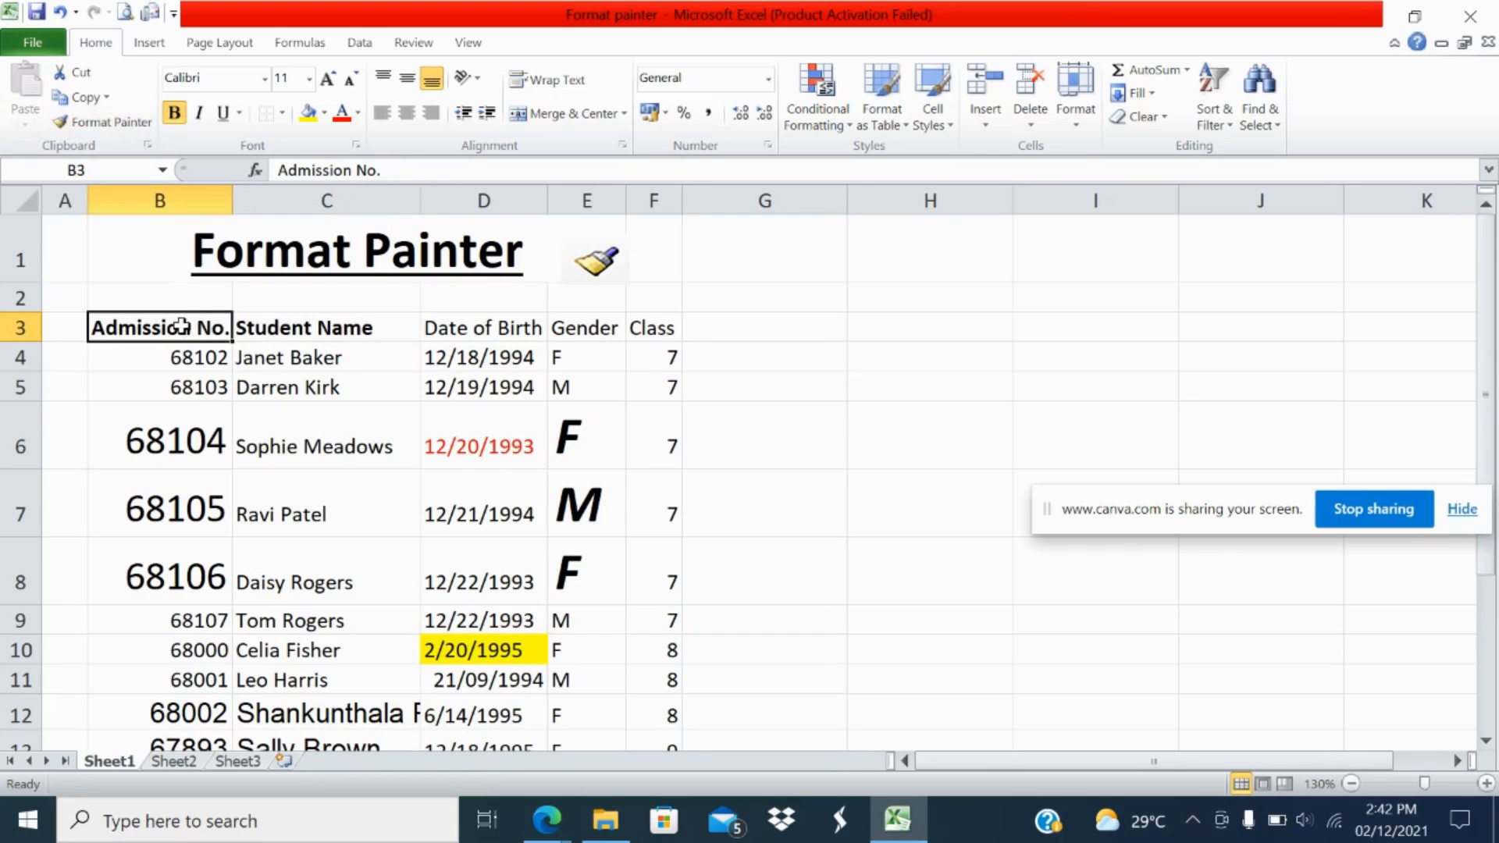
{"action": "left_click", "coordinate": [114, 122]}
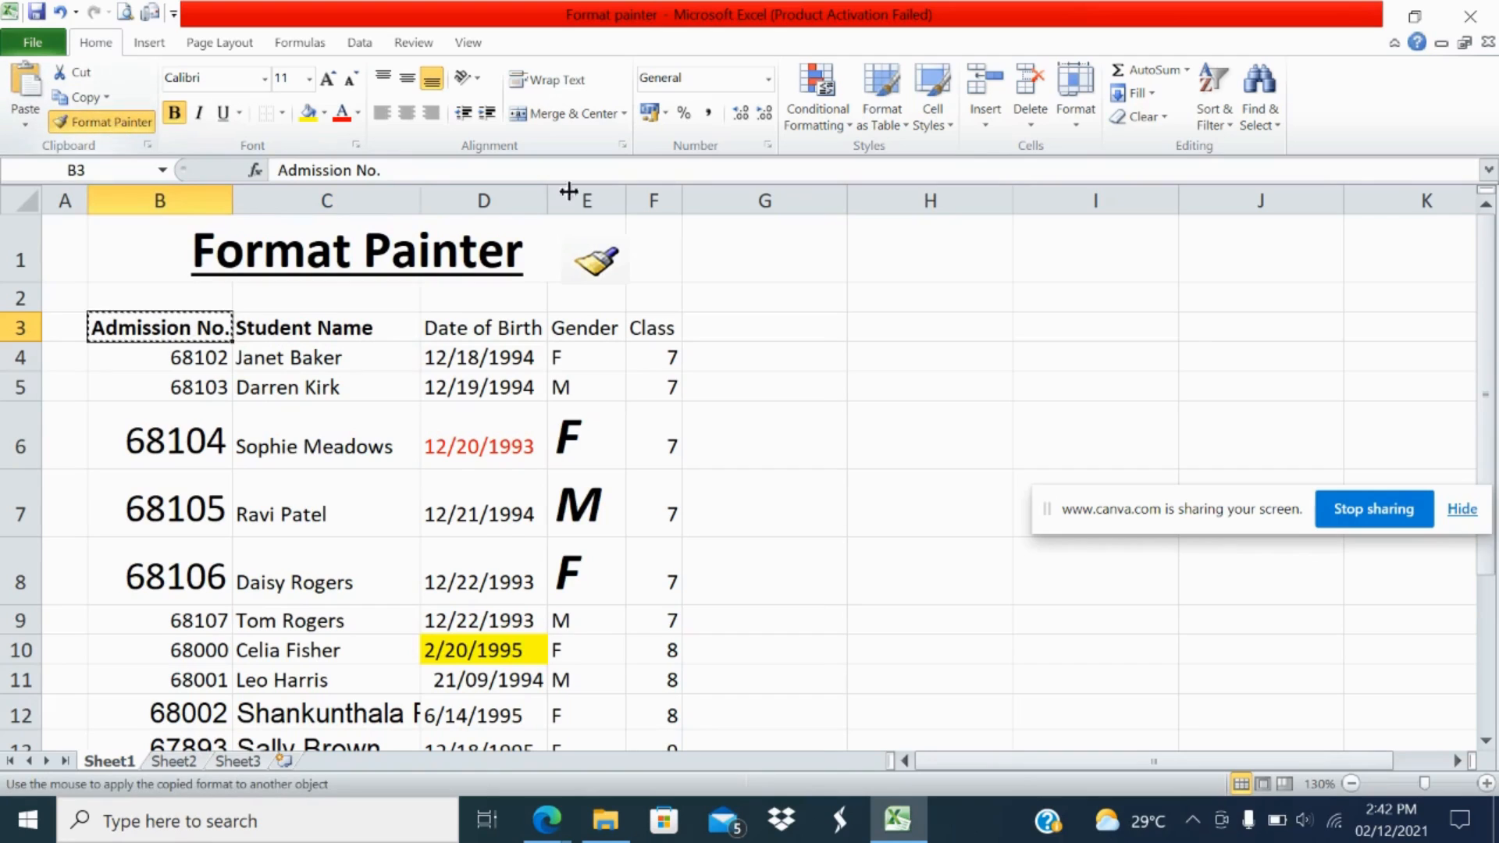
{"action": "left_click", "coordinate": [476, 328]}
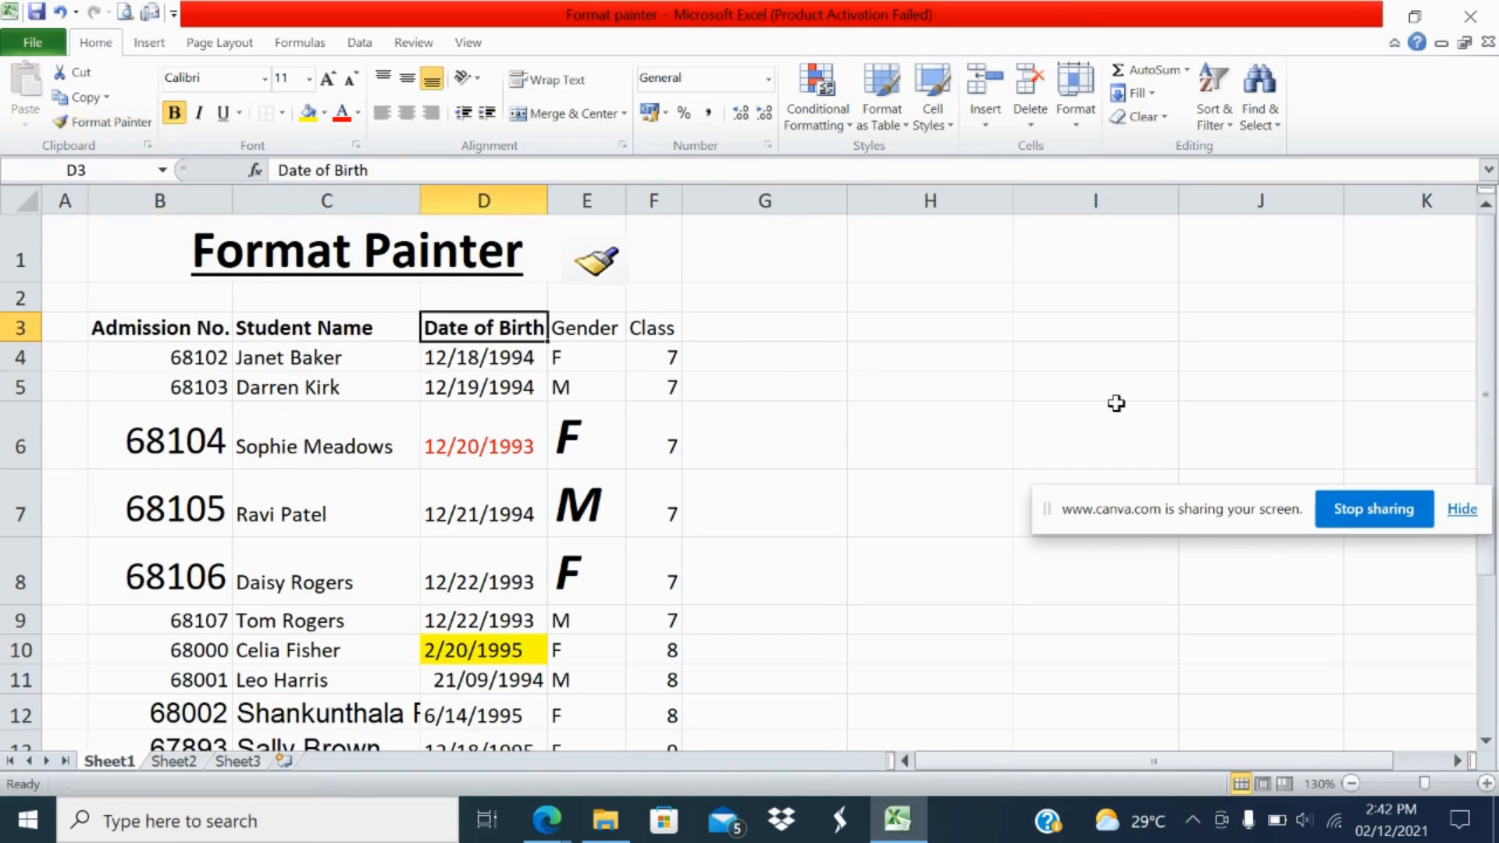
Step: Try copying the Date of Birth heading's formatting onto the Gender heading alone, and undo it
{"action": "left_click", "coordinate": [109, 123]}
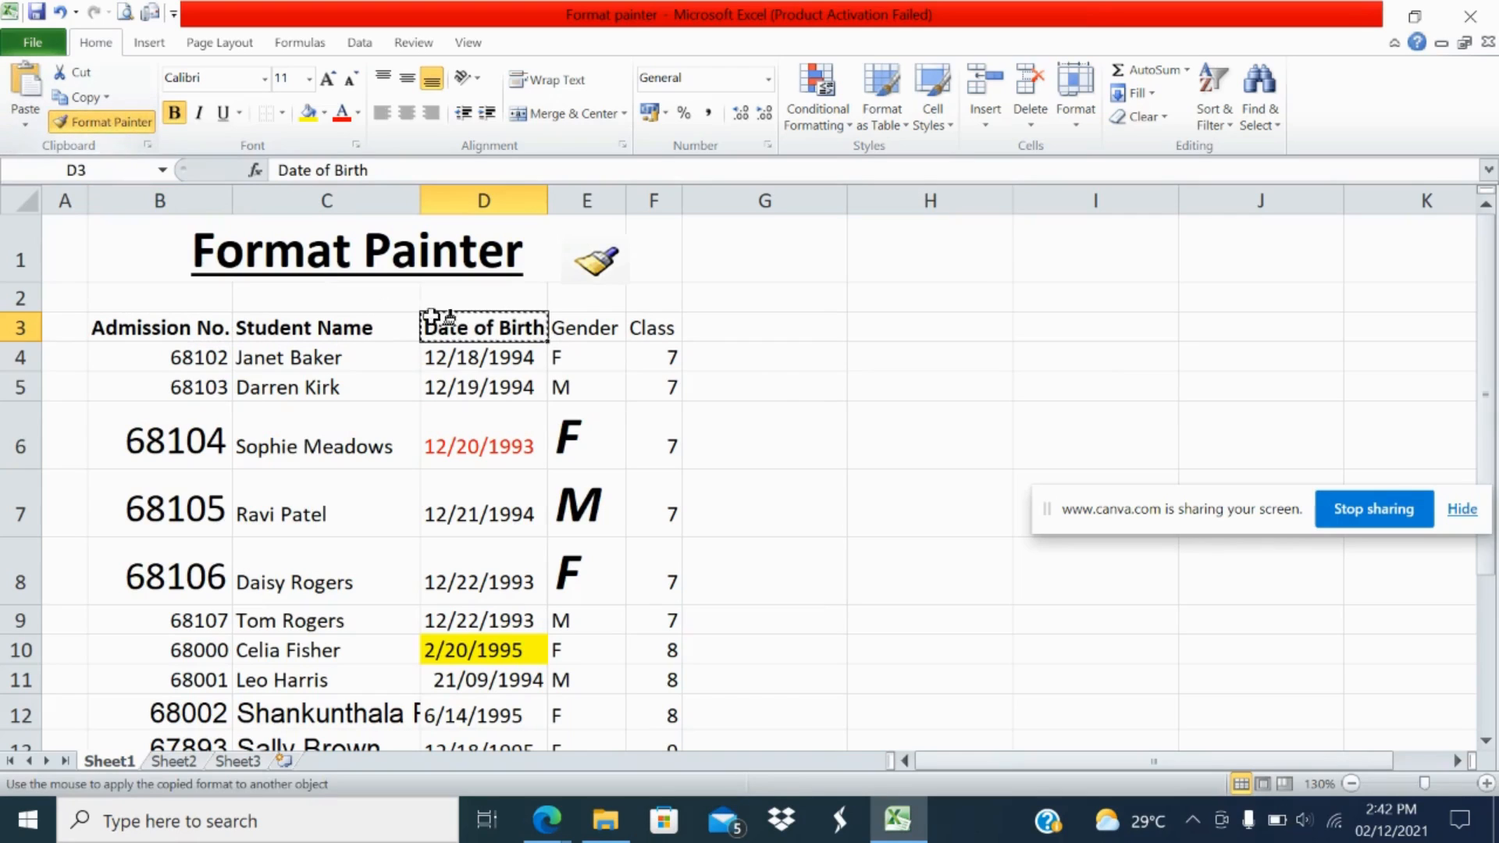
{"action": "left_click", "coordinate": [605, 320]}
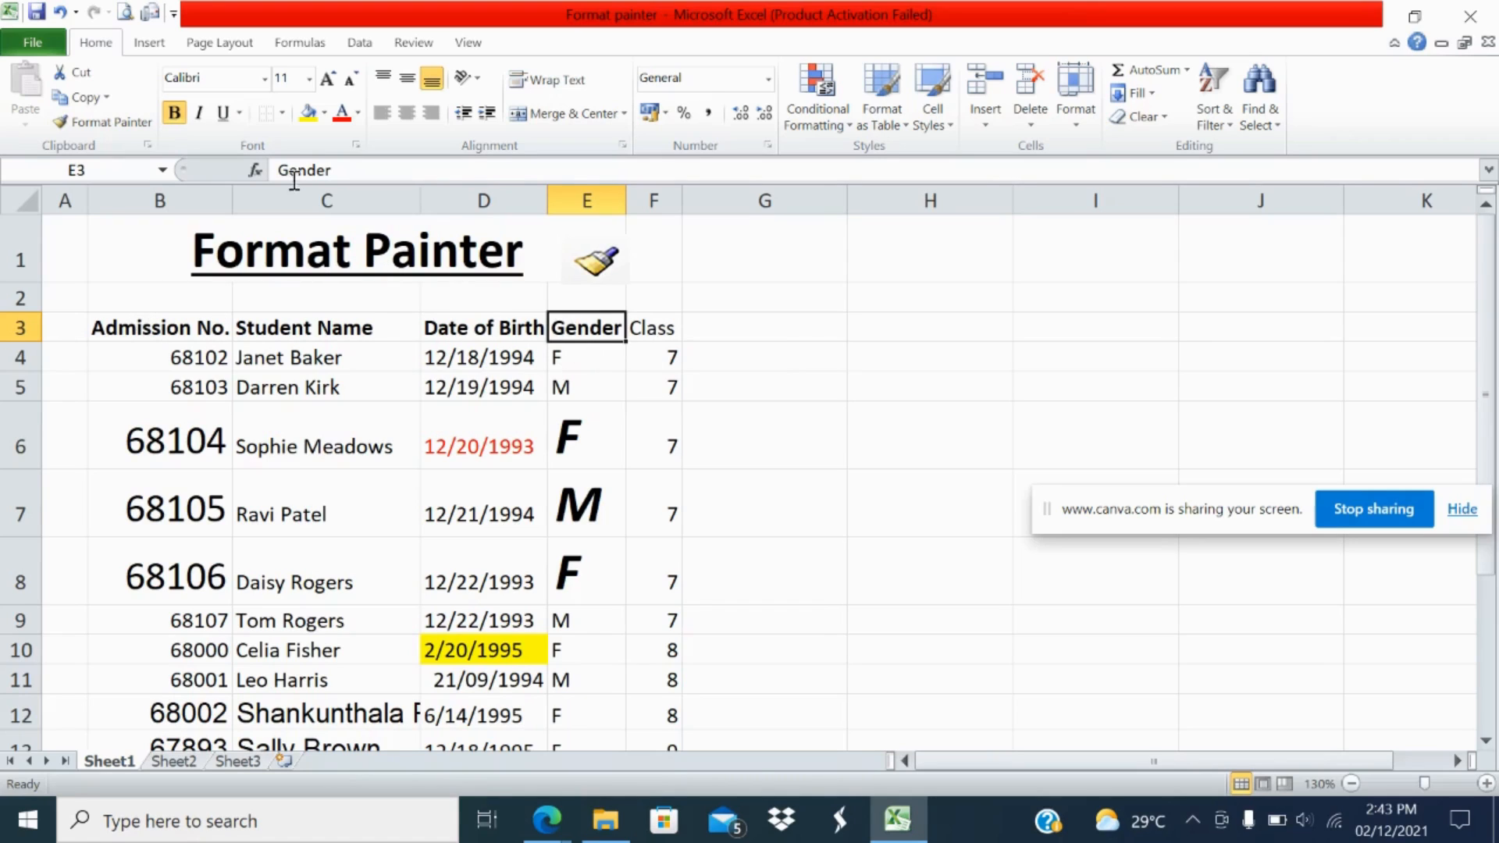
{"action": "left_click", "coordinate": [534, 332]}
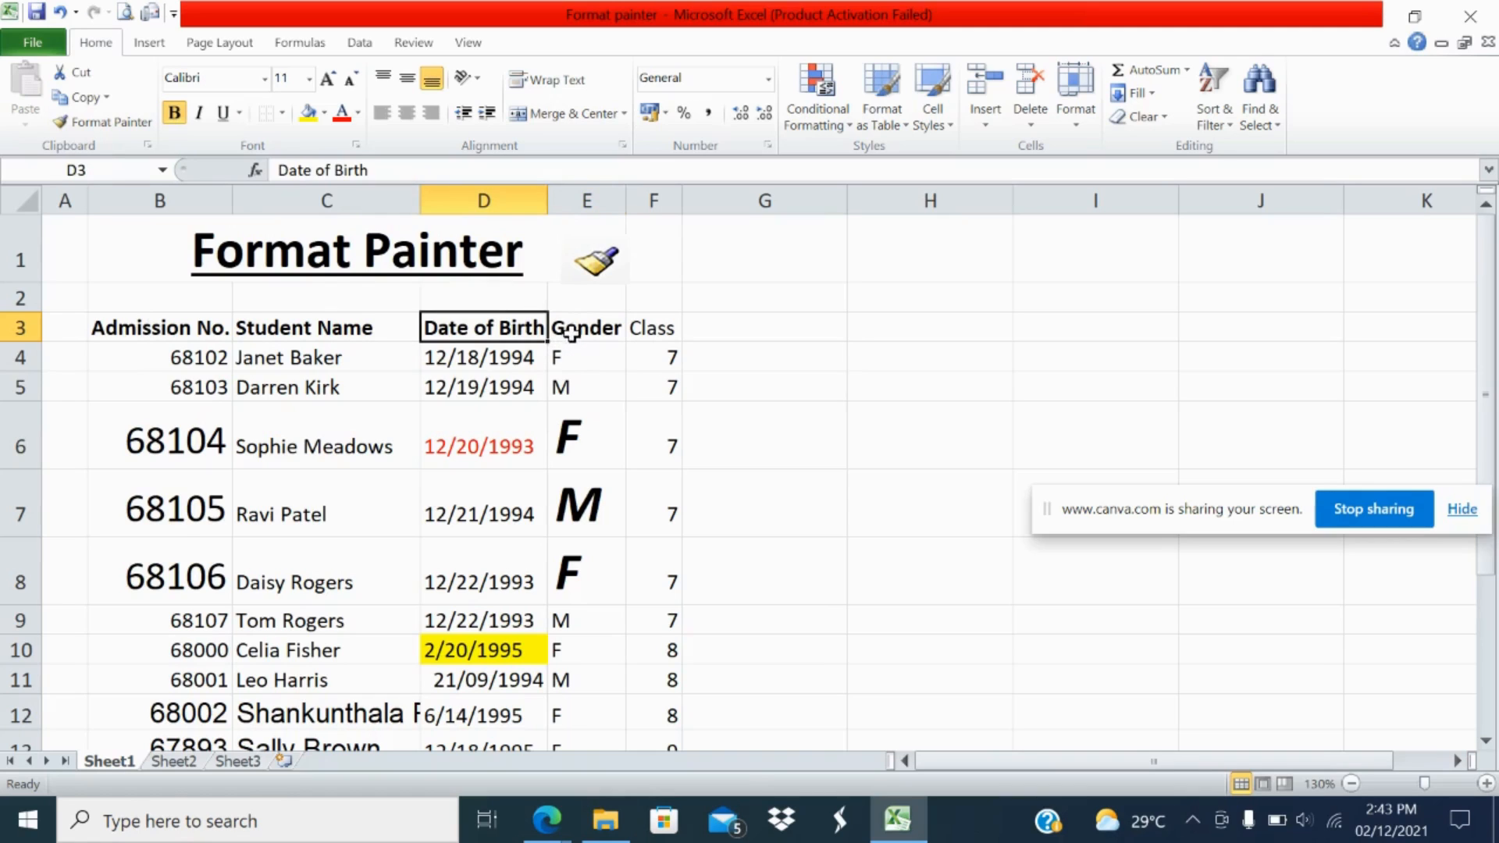
{"action": "key", "text": "ctrl+c"}
{"action": "left_click", "coordinate": [570, 332]}
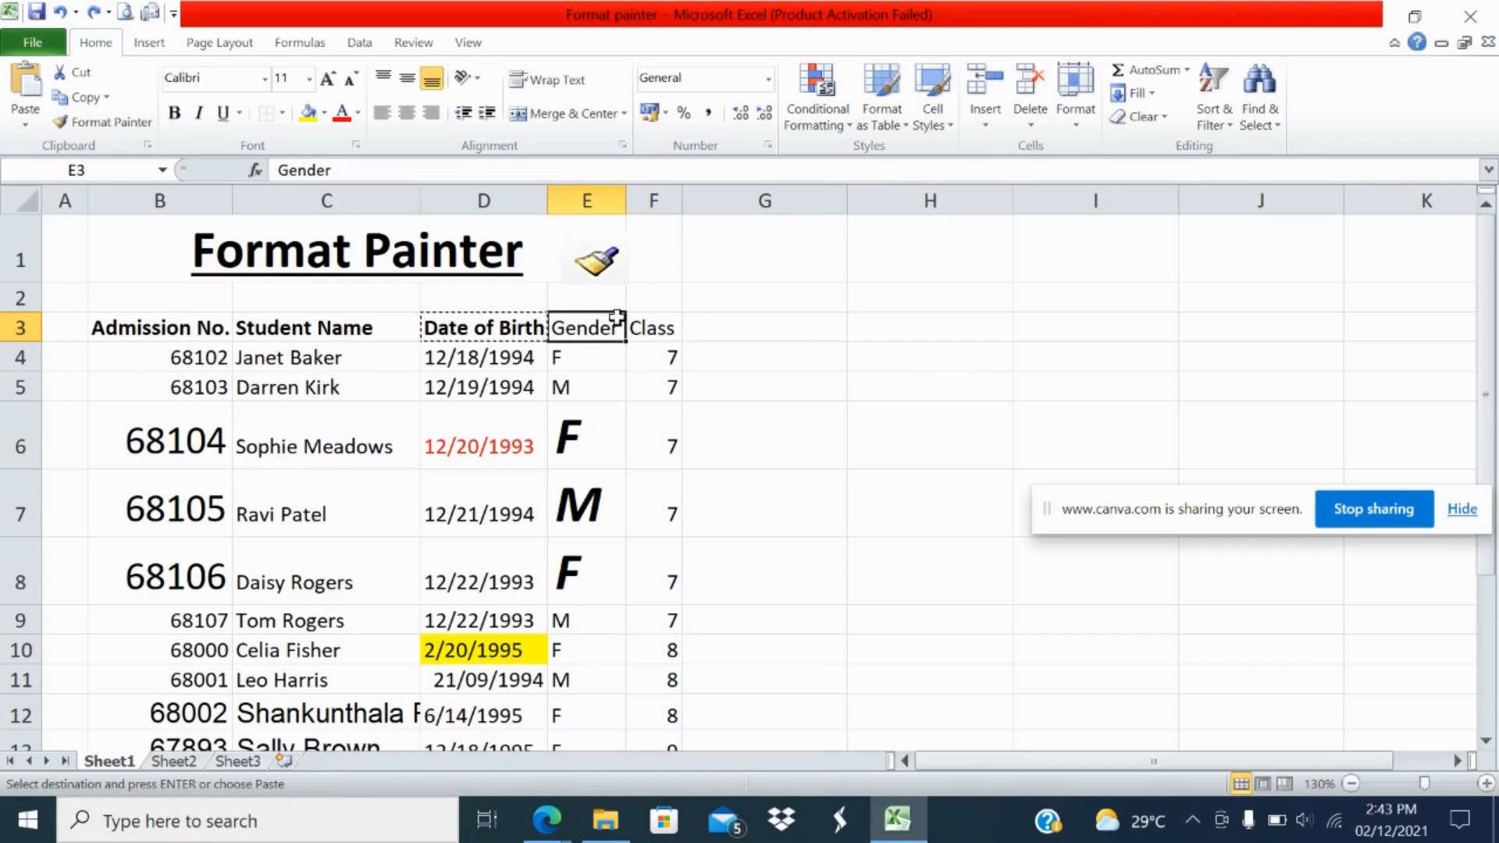
{"action": "left_click_drag", "start_coordinate": [615, 320], "coordinate": [646, 327]}
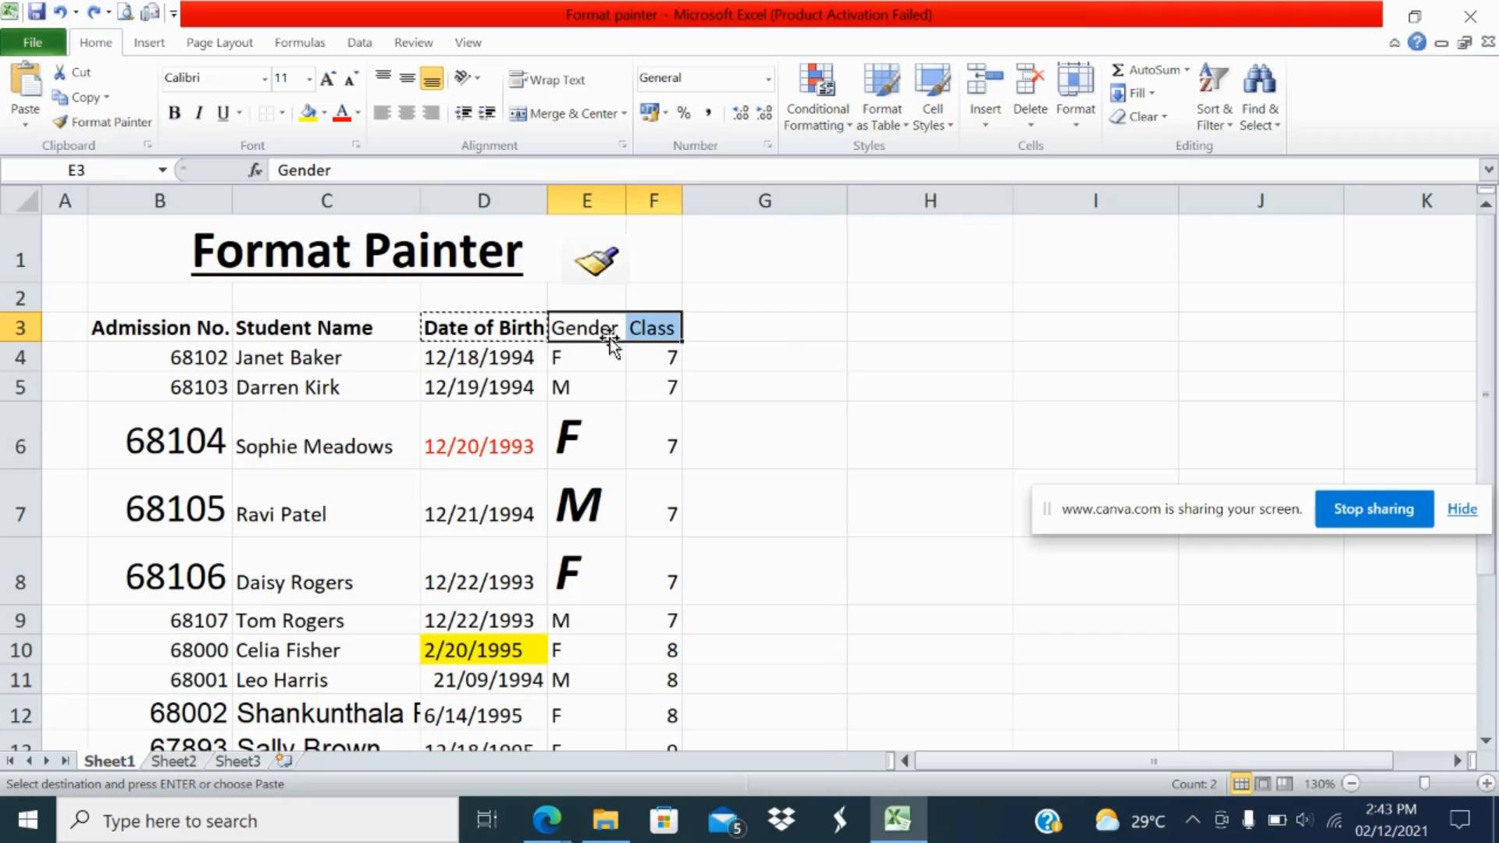
Step: Copy the Date of Birth heading's formatting onto both the Gender and Class headings with Format Painter
{"action": "left_click", "coordinate": [482, 326]}
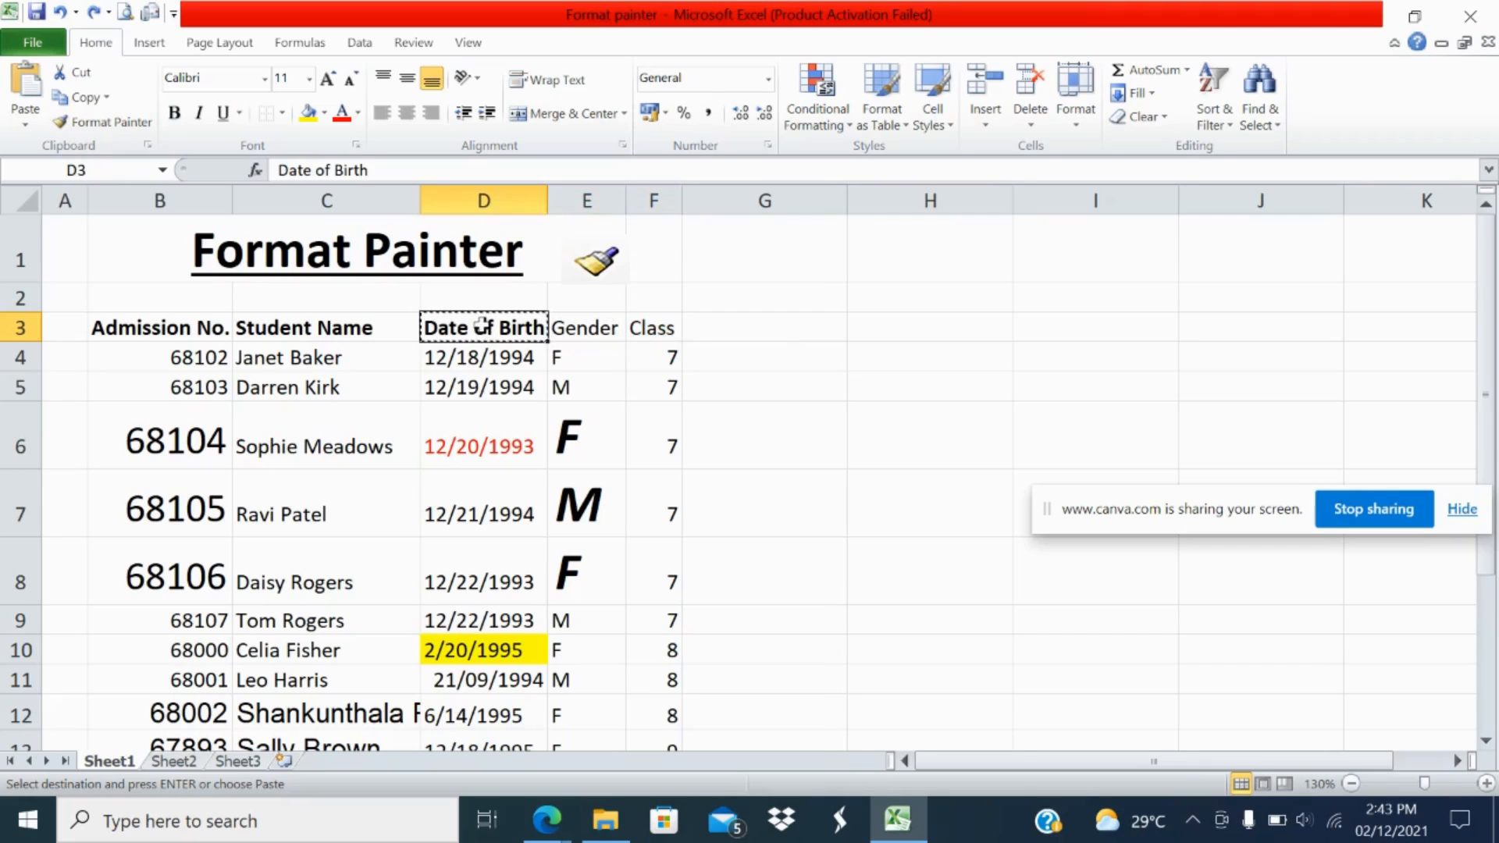
{"action": "left_click", "coordinate": [78, 123]}
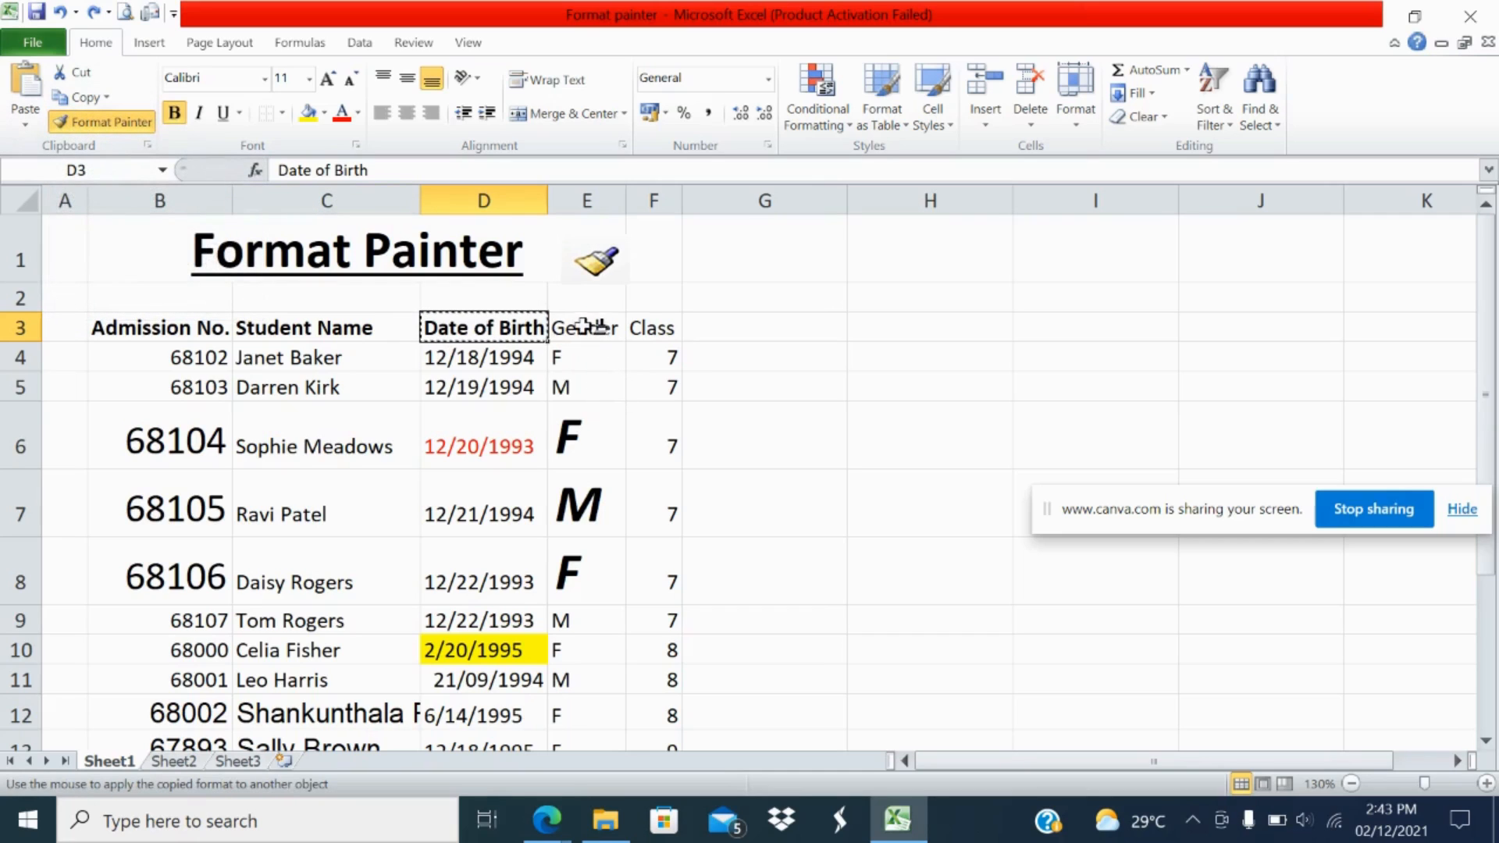
{"action": "left_click_drag", "start_coordinate": [592, 328], "coordinate": [654, 328]}
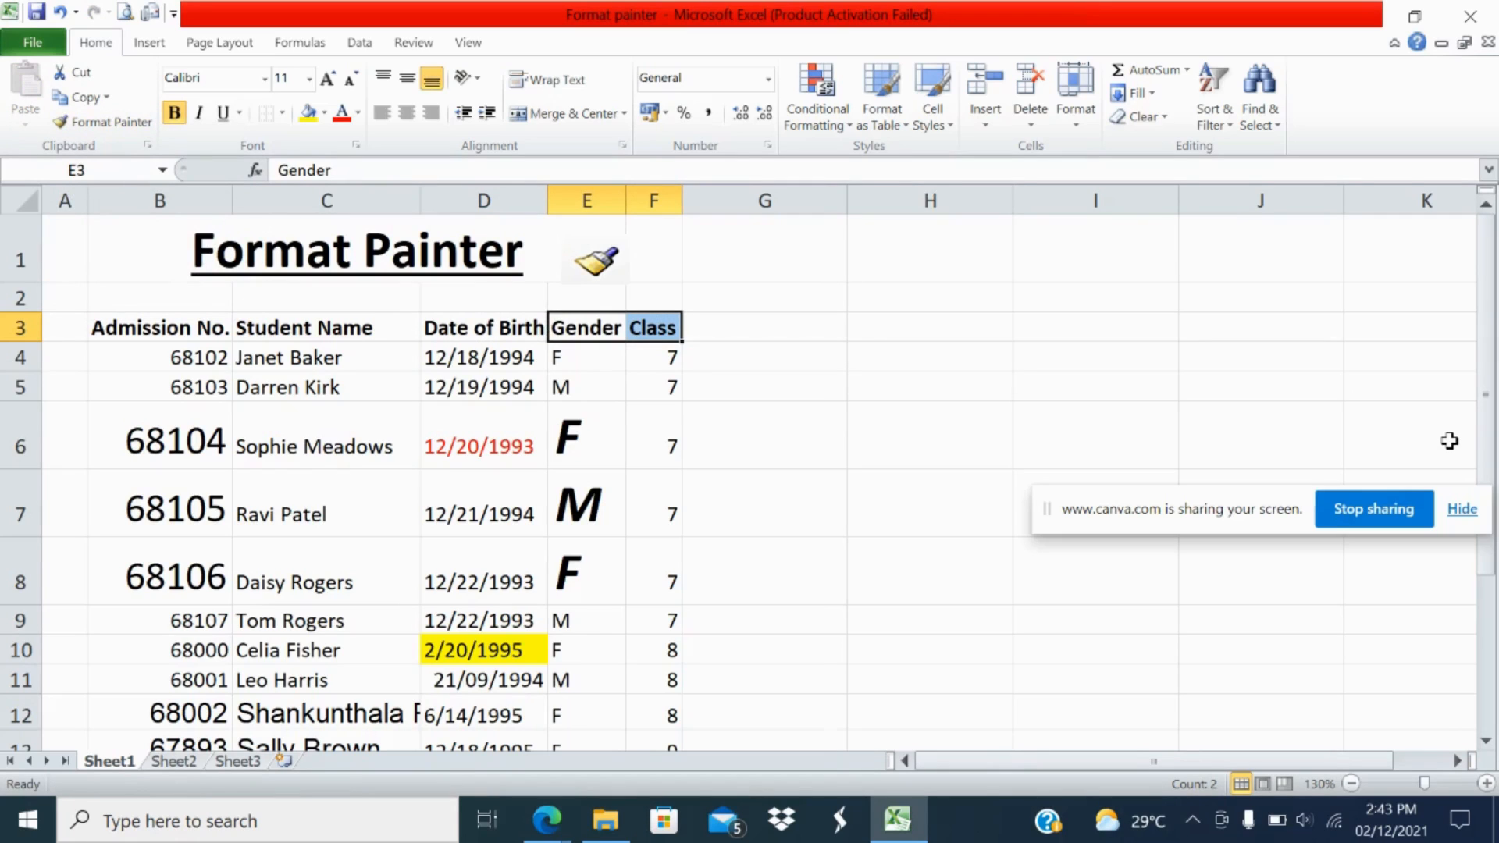
Step: Compare the font size, colour and style of the row 5 cells with the admission number, date and gender cells in row 6
{"action": "left_click", "coordinate": [157, 324]}
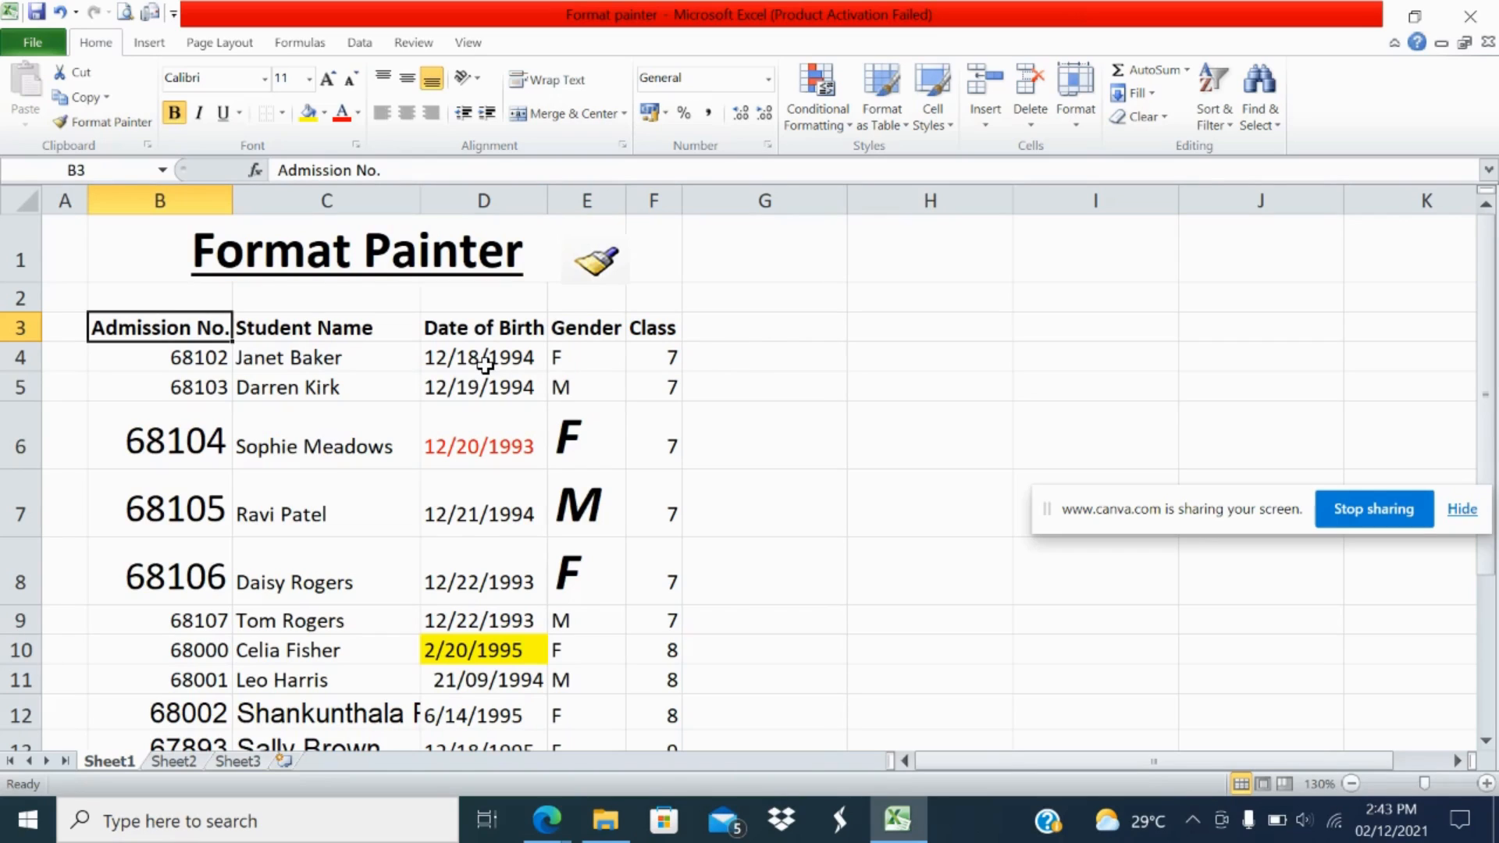
{"action": "left_click", "coordinate": [160, 388]}
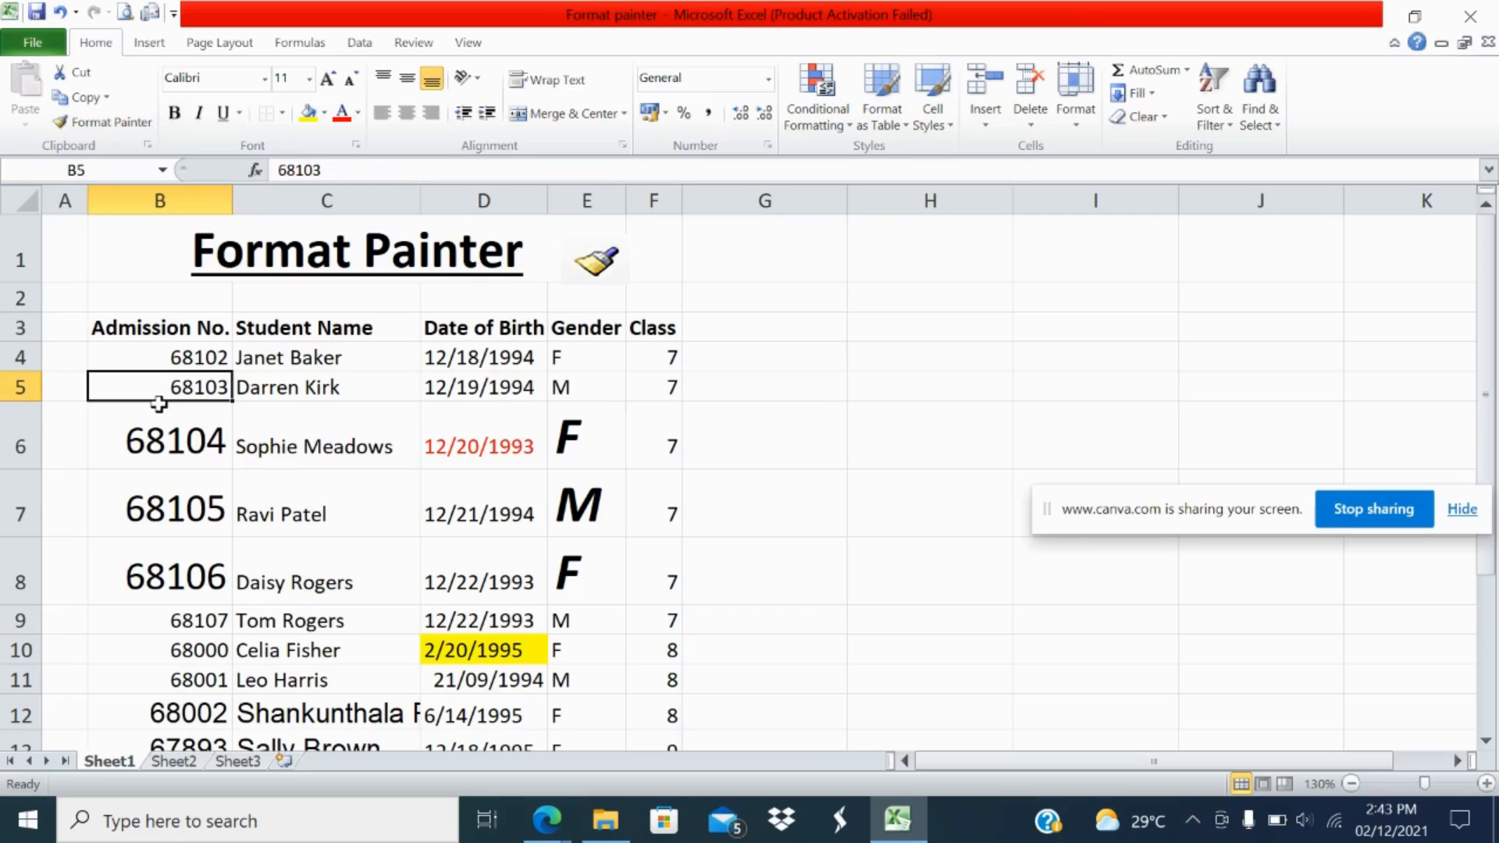
{"action": "left_click", "coordinate": [147, 440]}
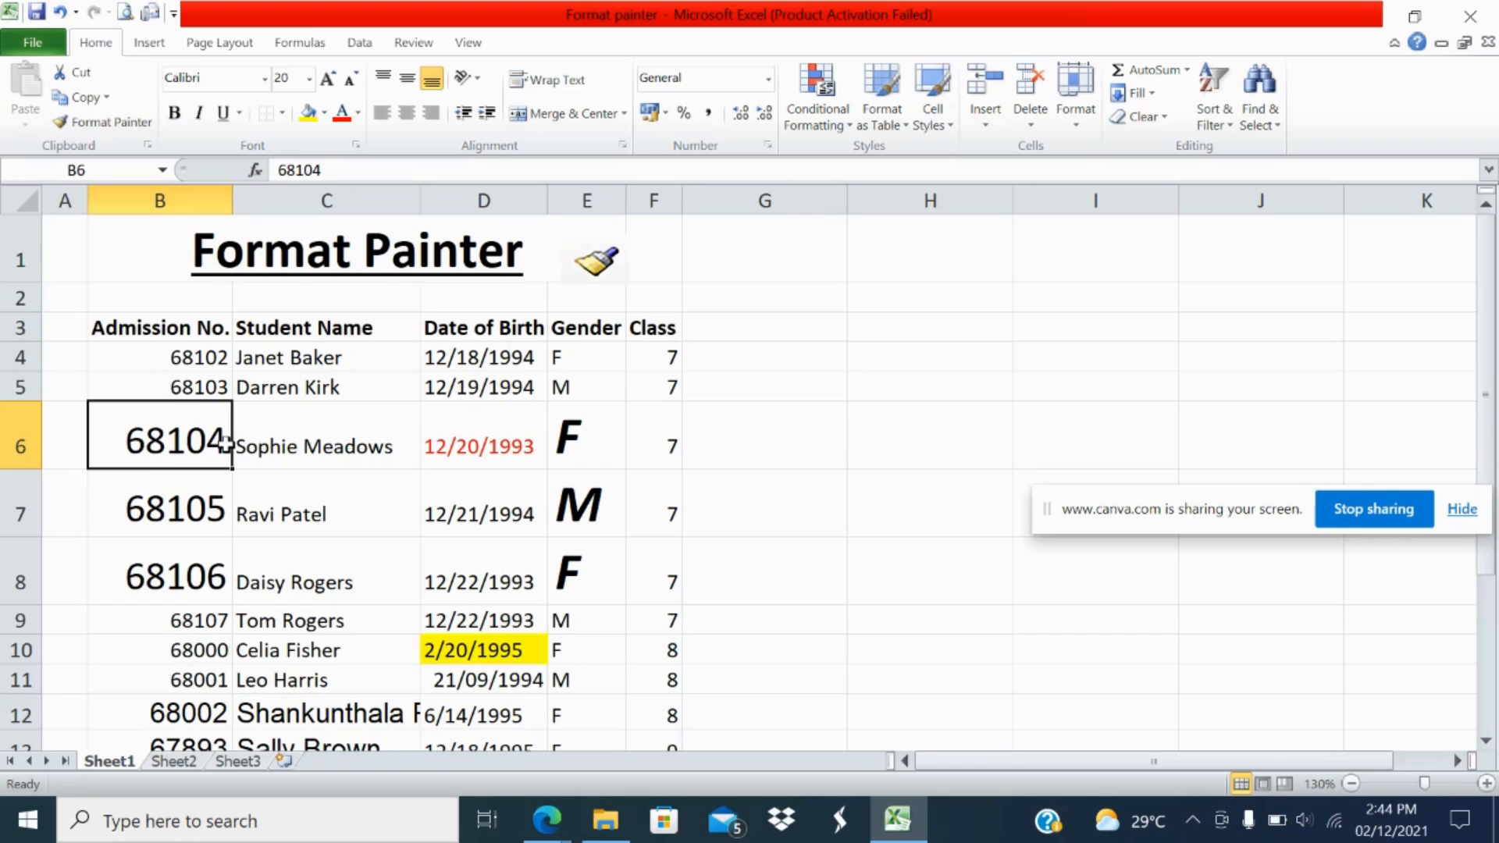
{"action": "left_click", "coordinate": [474, 447]}
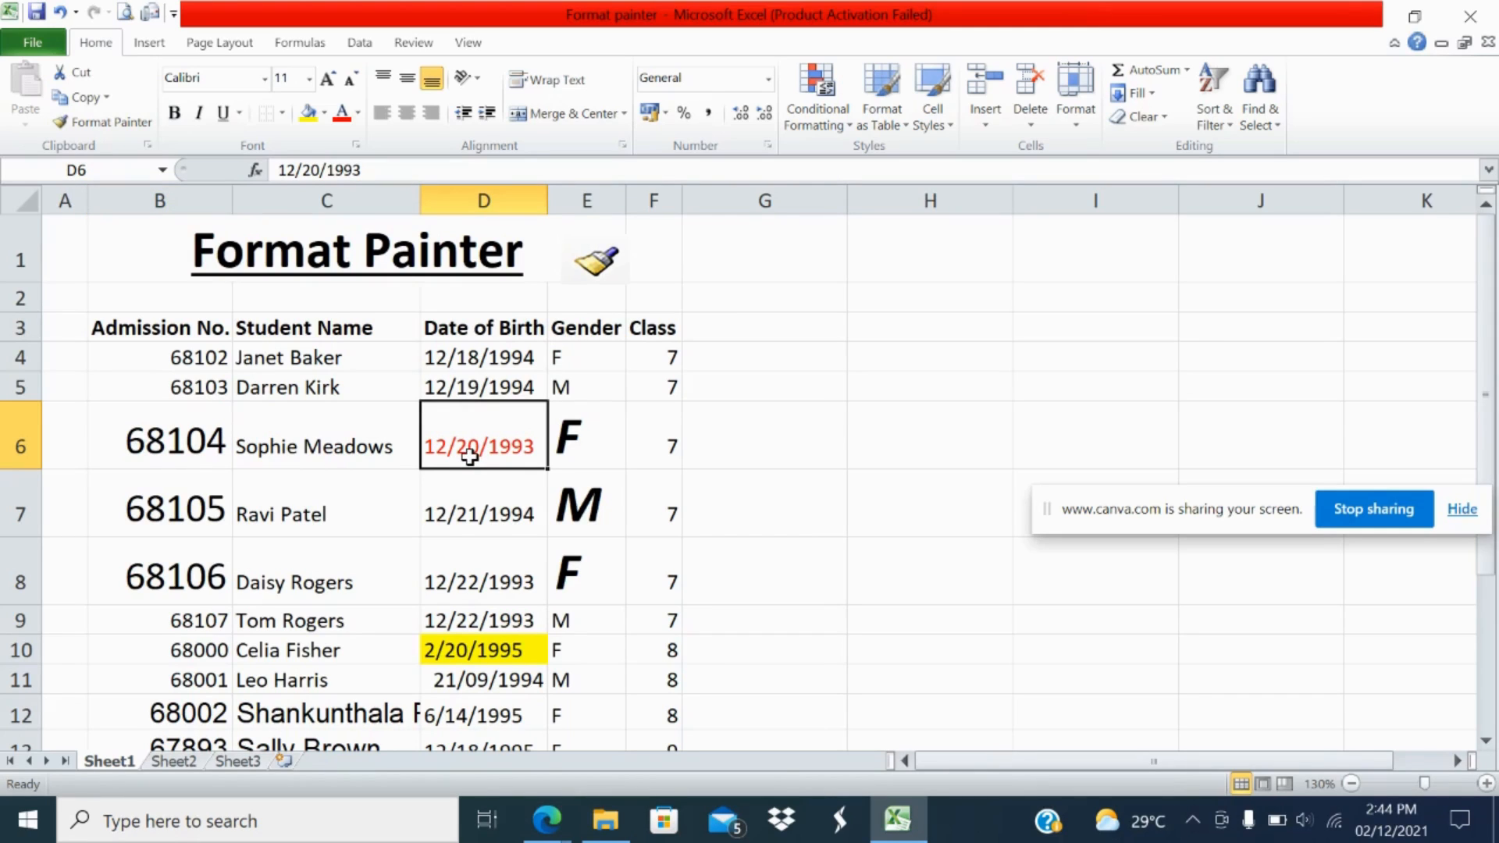
{"action": "left_click", "coordinate": [476, 382]}
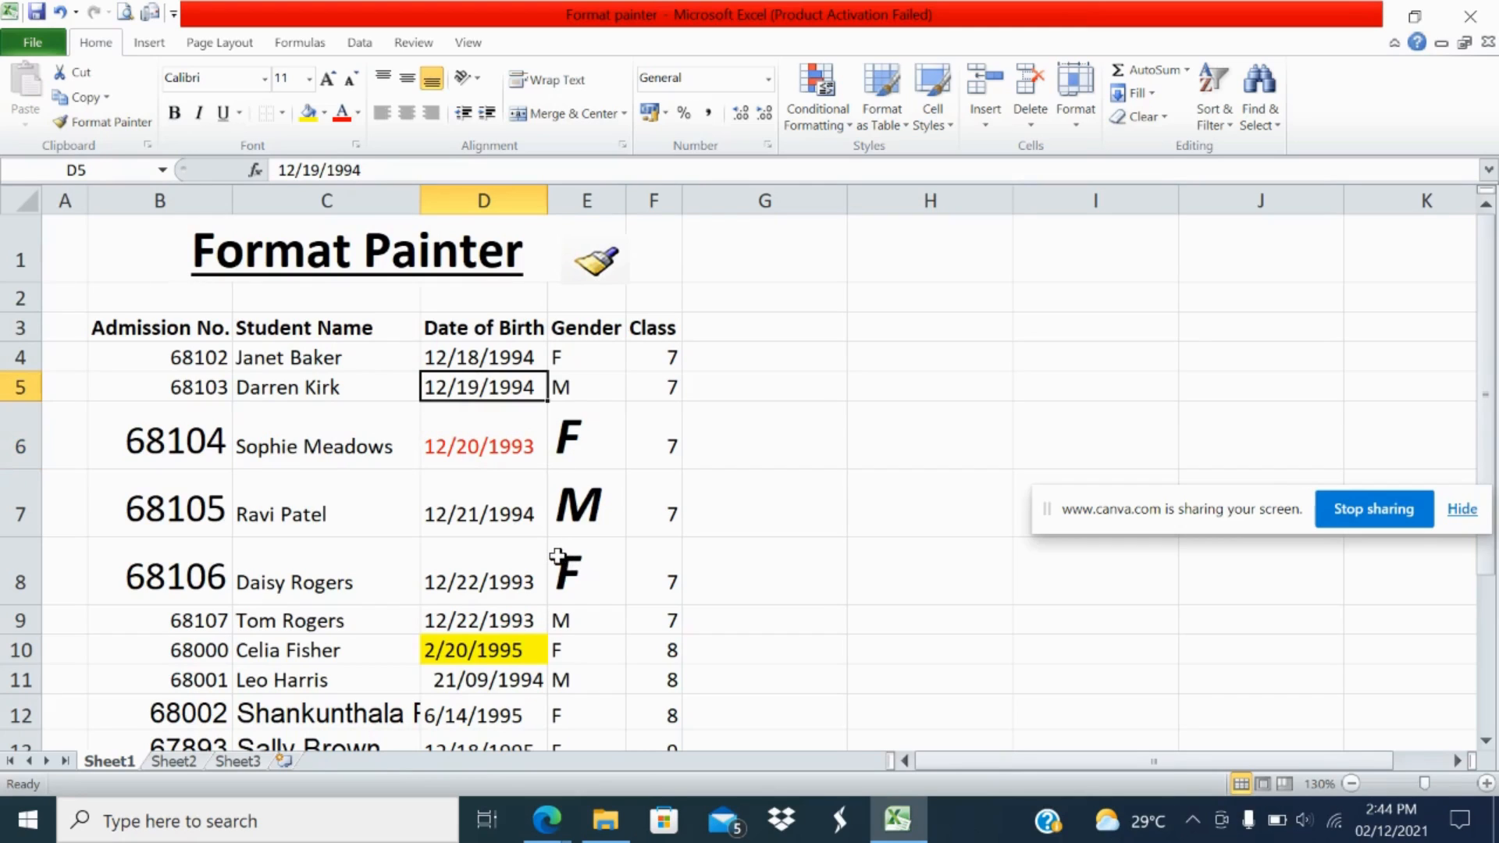
{"action": "left_click", "coordinate": [565, 444]}
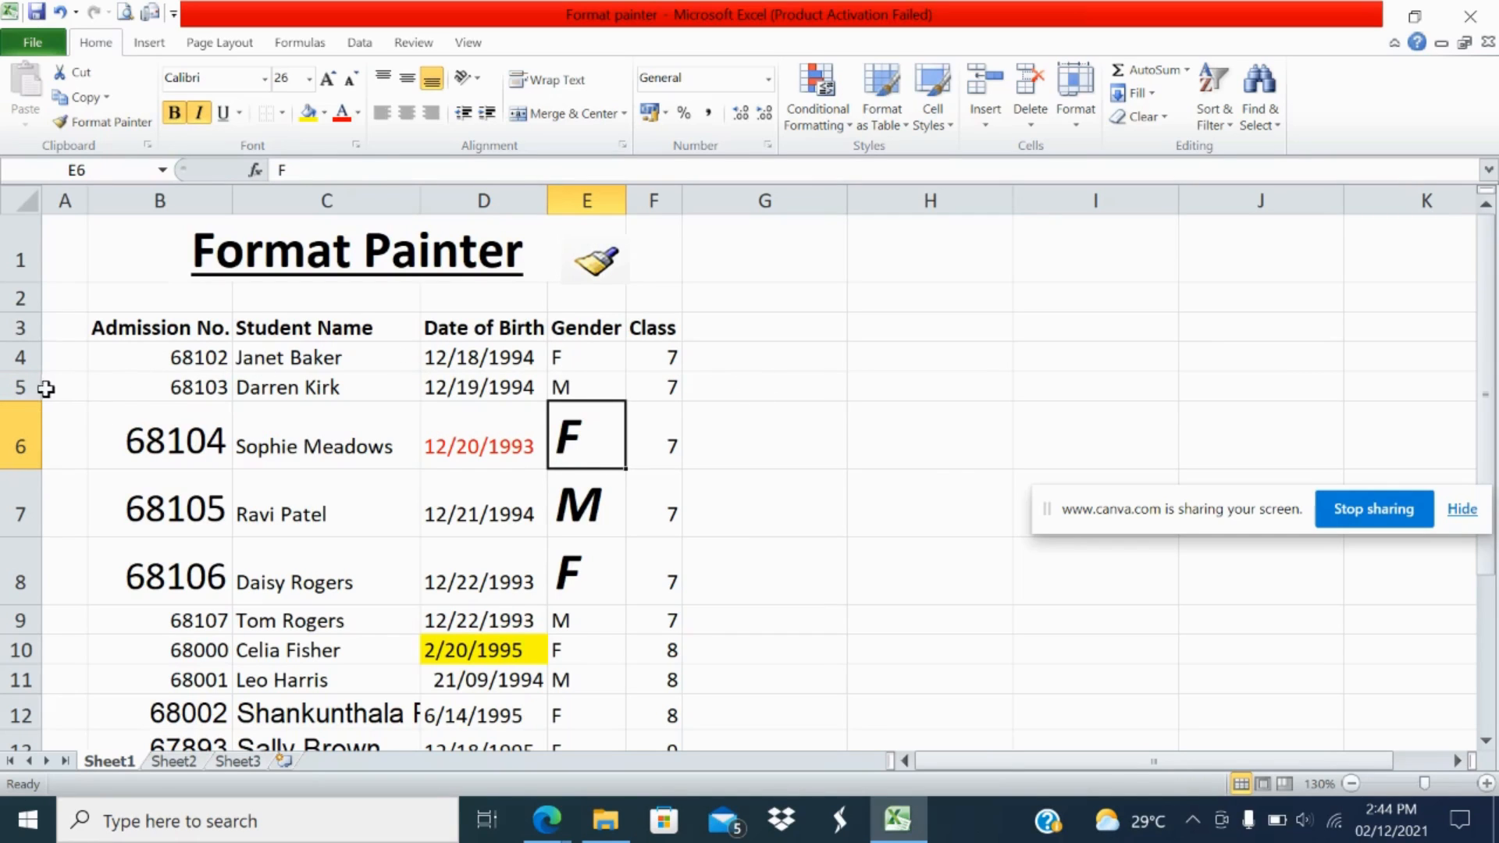
Step: Copy the formatting of the whole of row 5 onto rows 6 to 14 with Format Painter
{"action": "left_click", "coordinate": [9, 387]}
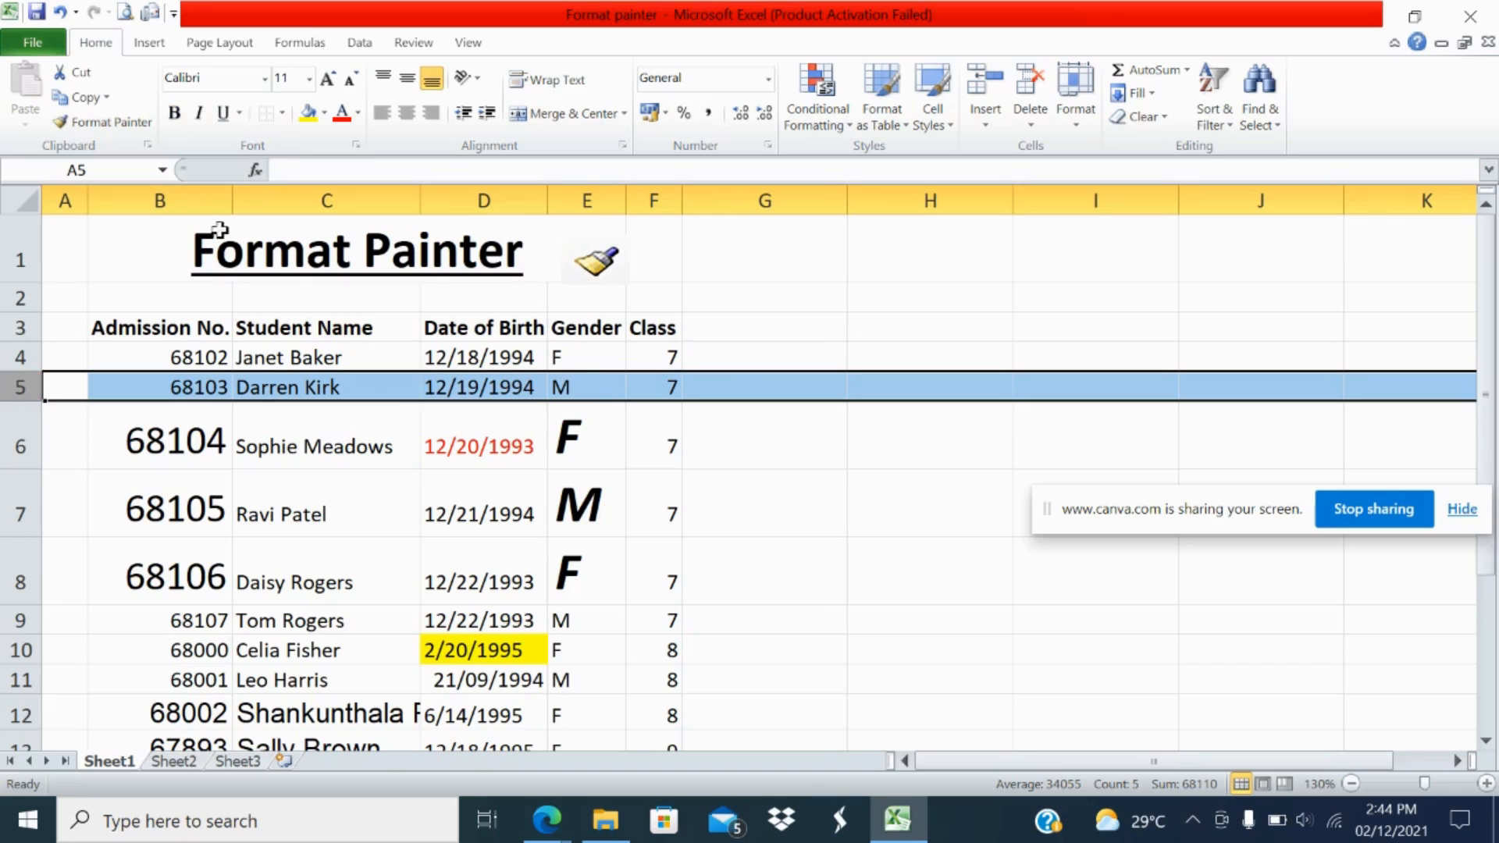
{"action": "left_click", "coordinate": [132, 125]}
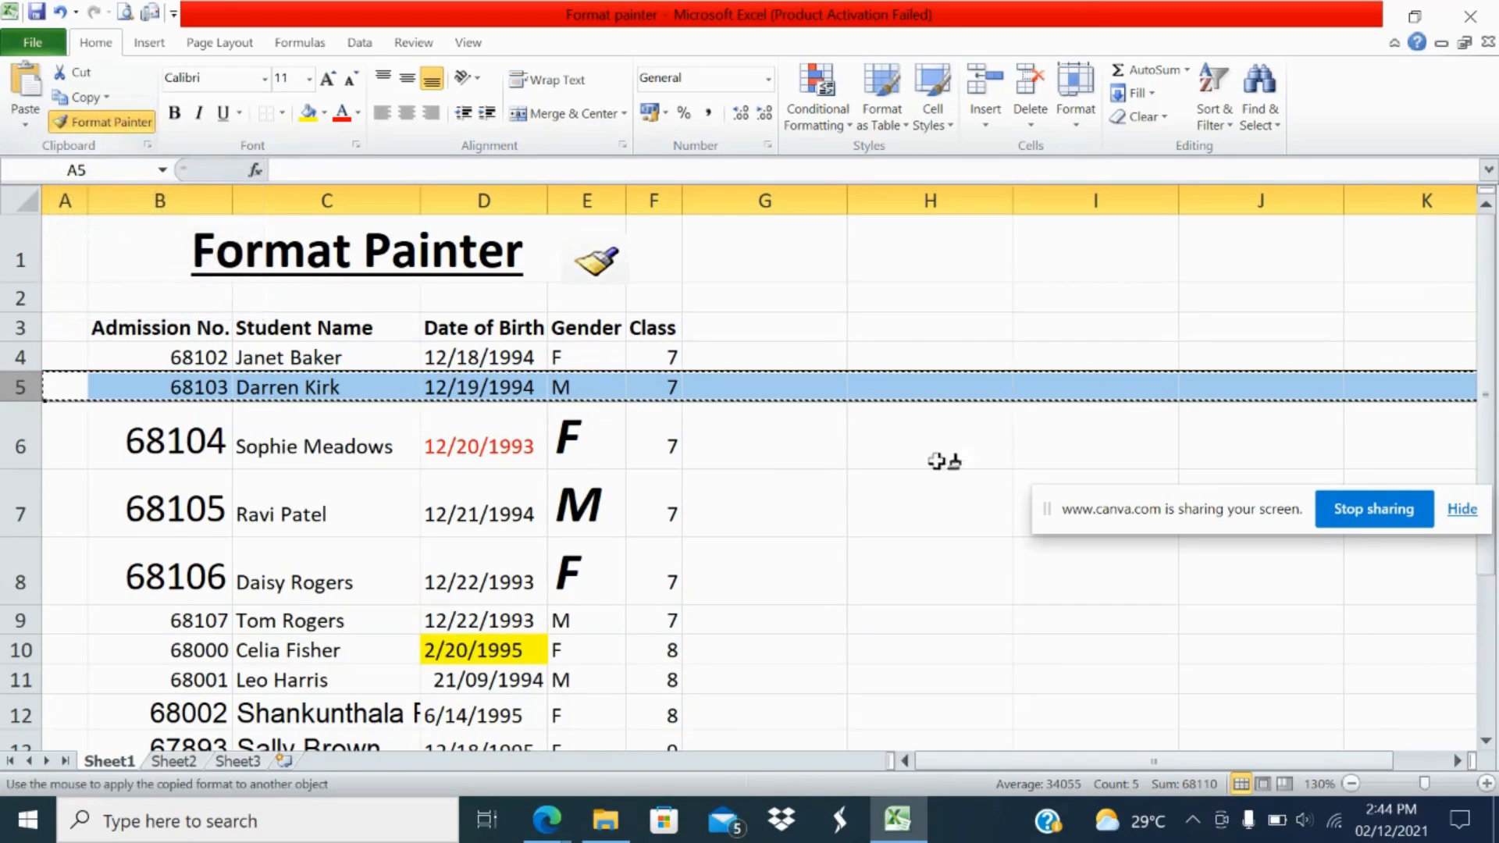
{"action": "left_click", "coordinate": [10, 433]}
{"action": "mouse_move", "coordinate": [9, 433]}
{"action": "left_mouse_down"}
{"action": "mouse_move", "coordinate": [19, 754]}
{"action": "mouse_move", "coordinate": [27, 704]}
{"action": "left_mouse_up"}
Step: Check the name, date and gender cells, including D11, and undo the formatting painted onto rows 6 to 14
{"action": "left_click", "coordinate": [241, 318]}
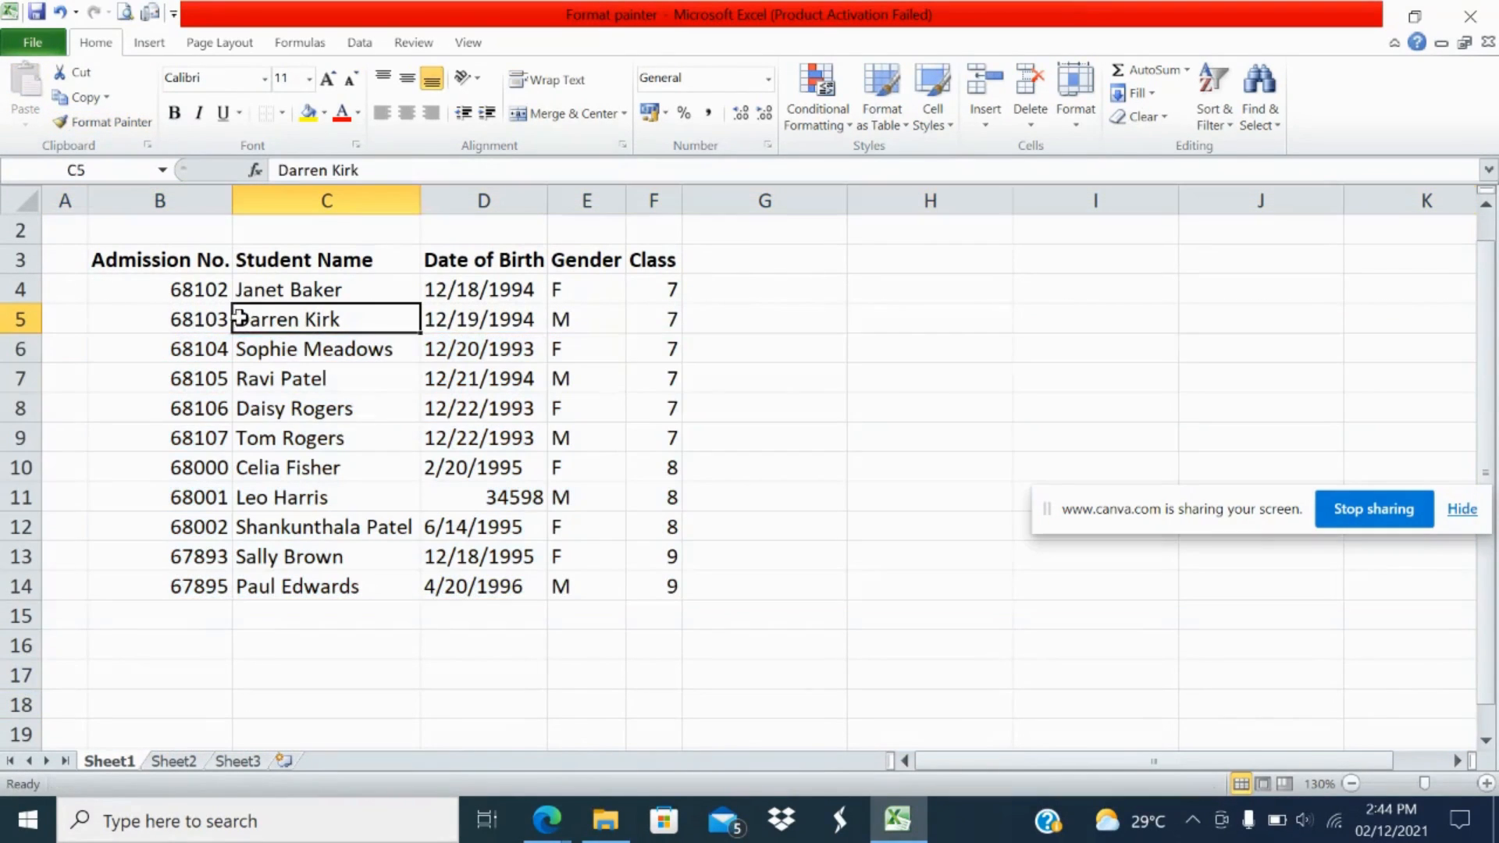
{"action": "left_click", "coordinate": [491, 318]}
{"action": "left_click", "coordinate": [612, 319]}
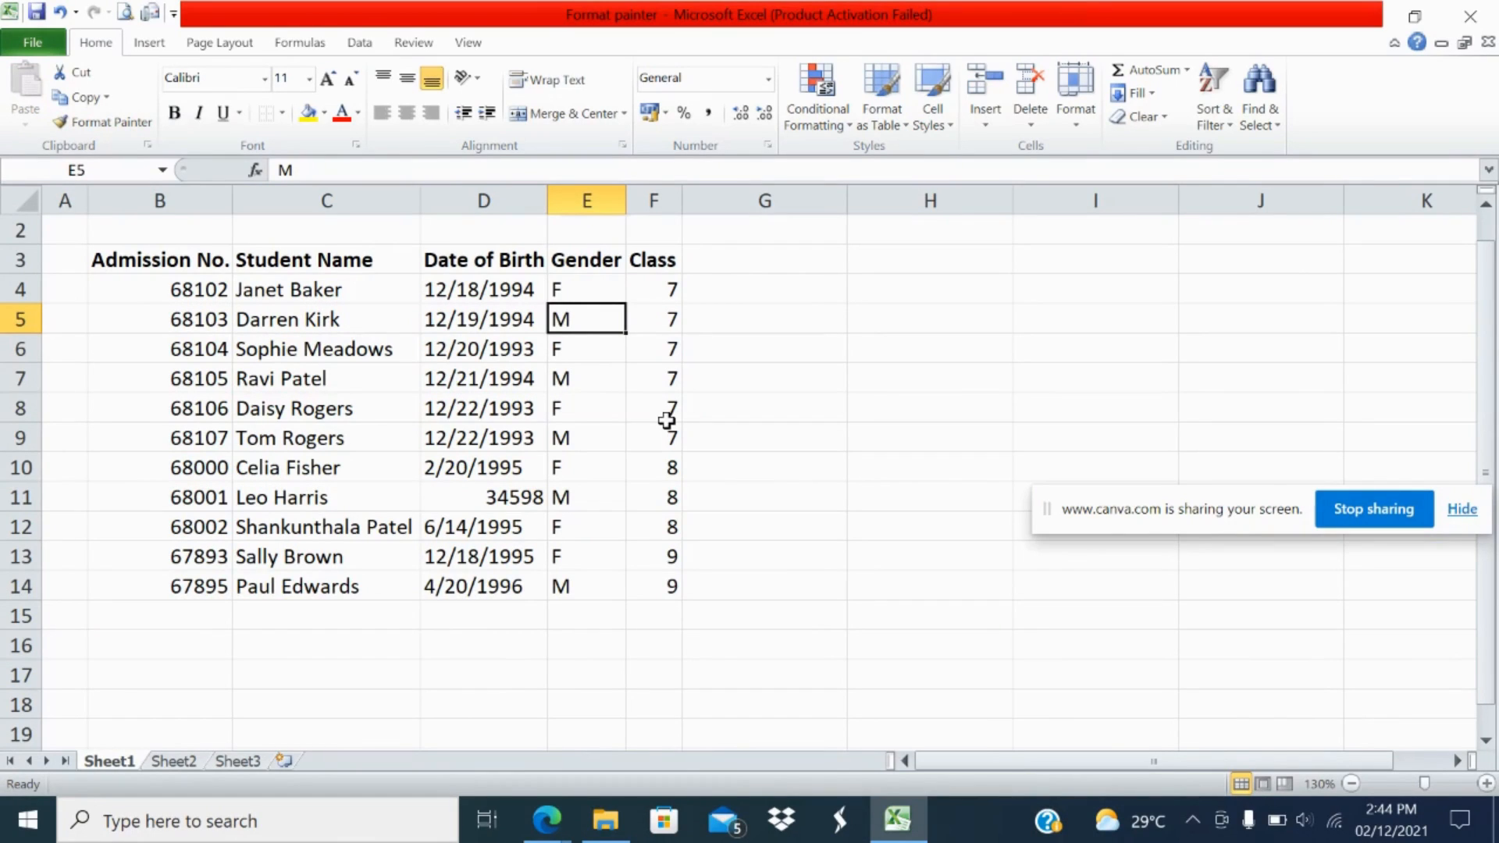
{"action": "left_click", "coordinate": [518, 502]}
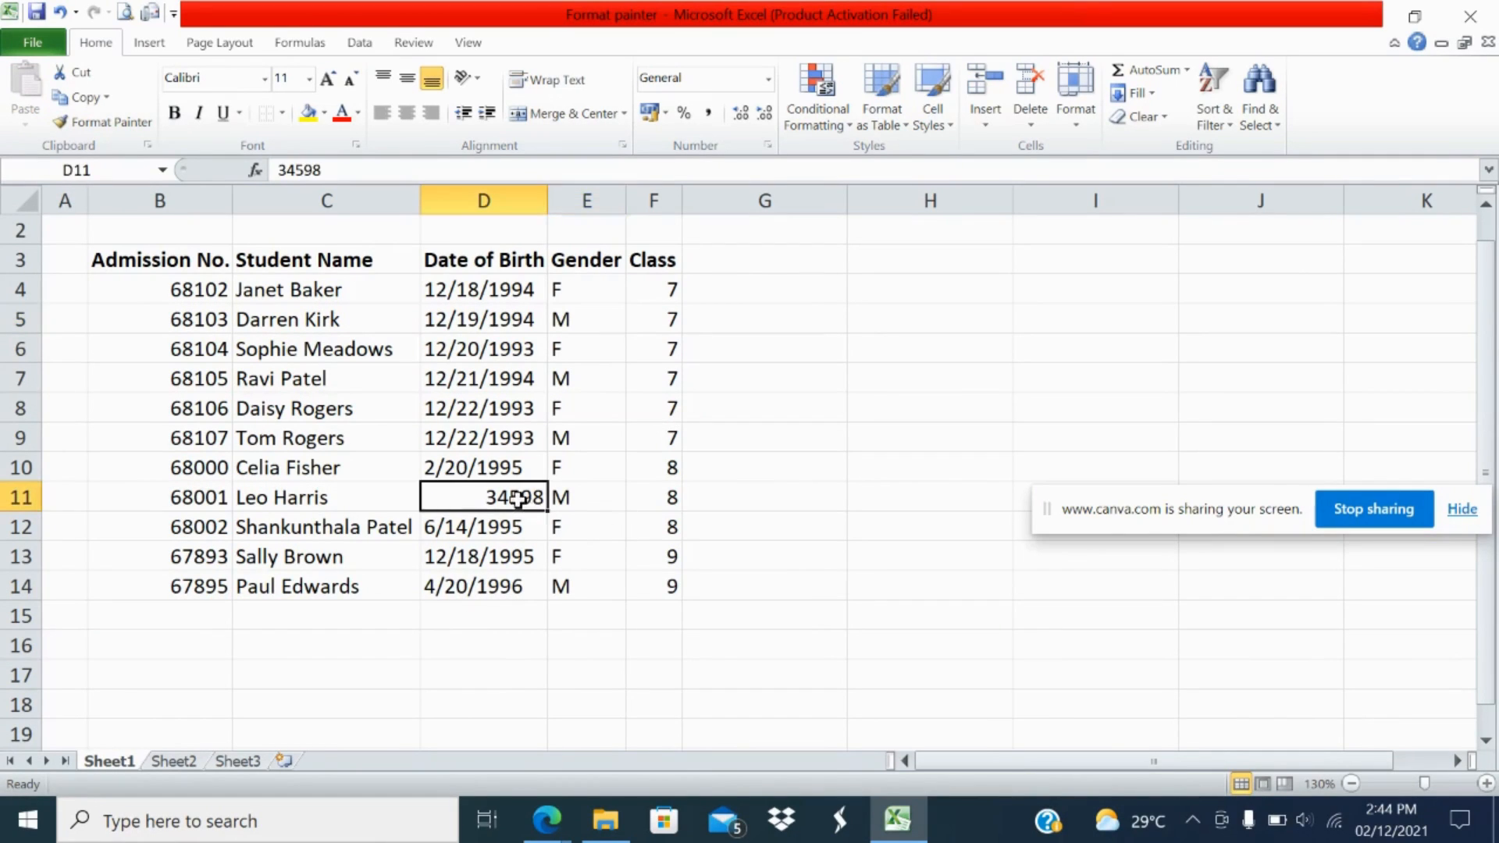
{"action": "left_click", "coordinate": [471, 456]}
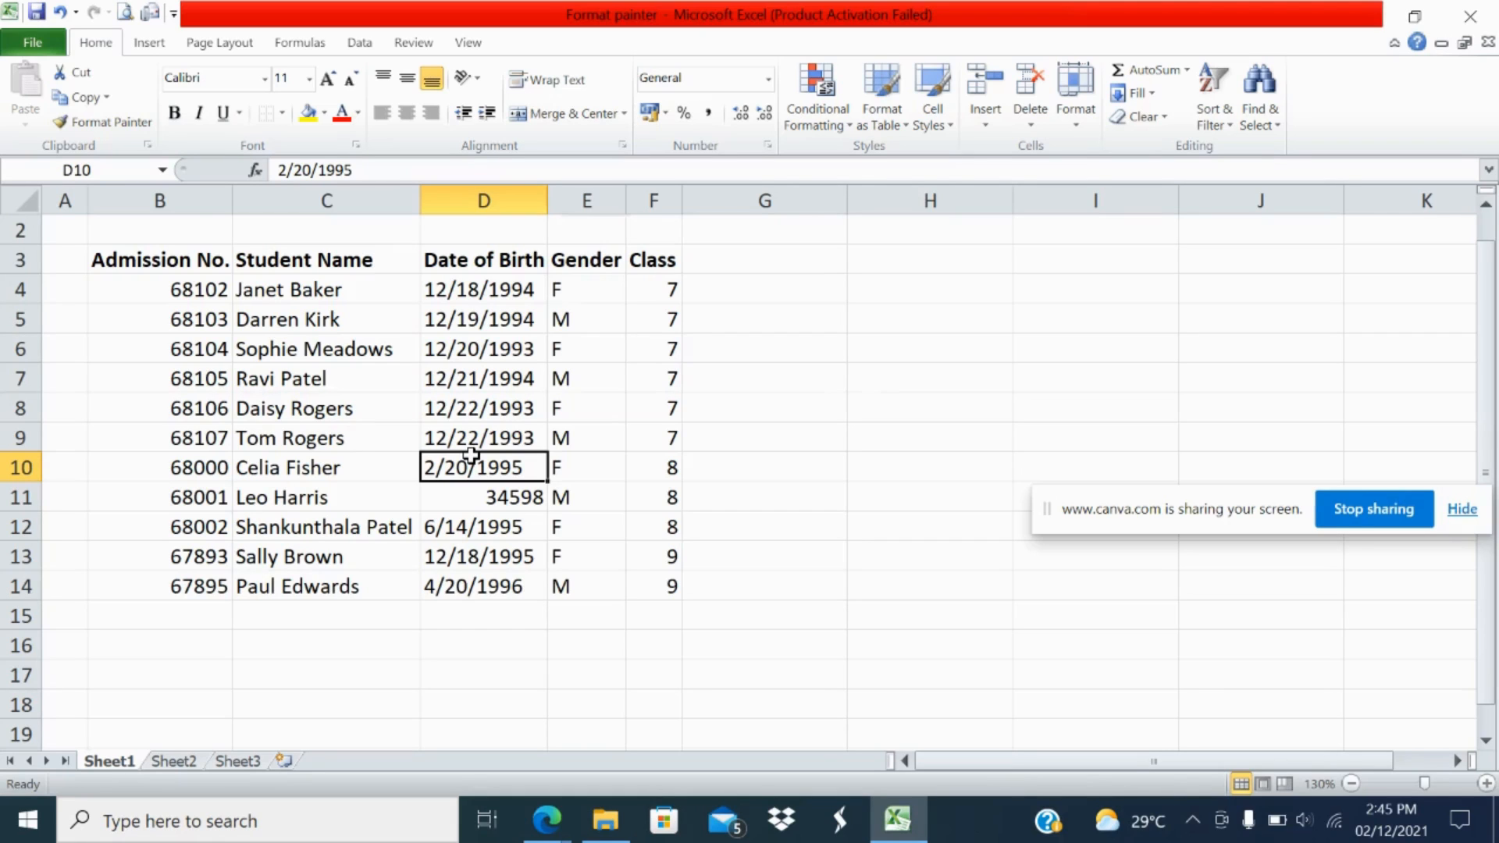
{"action": "key", "text": "ctrl+z"}
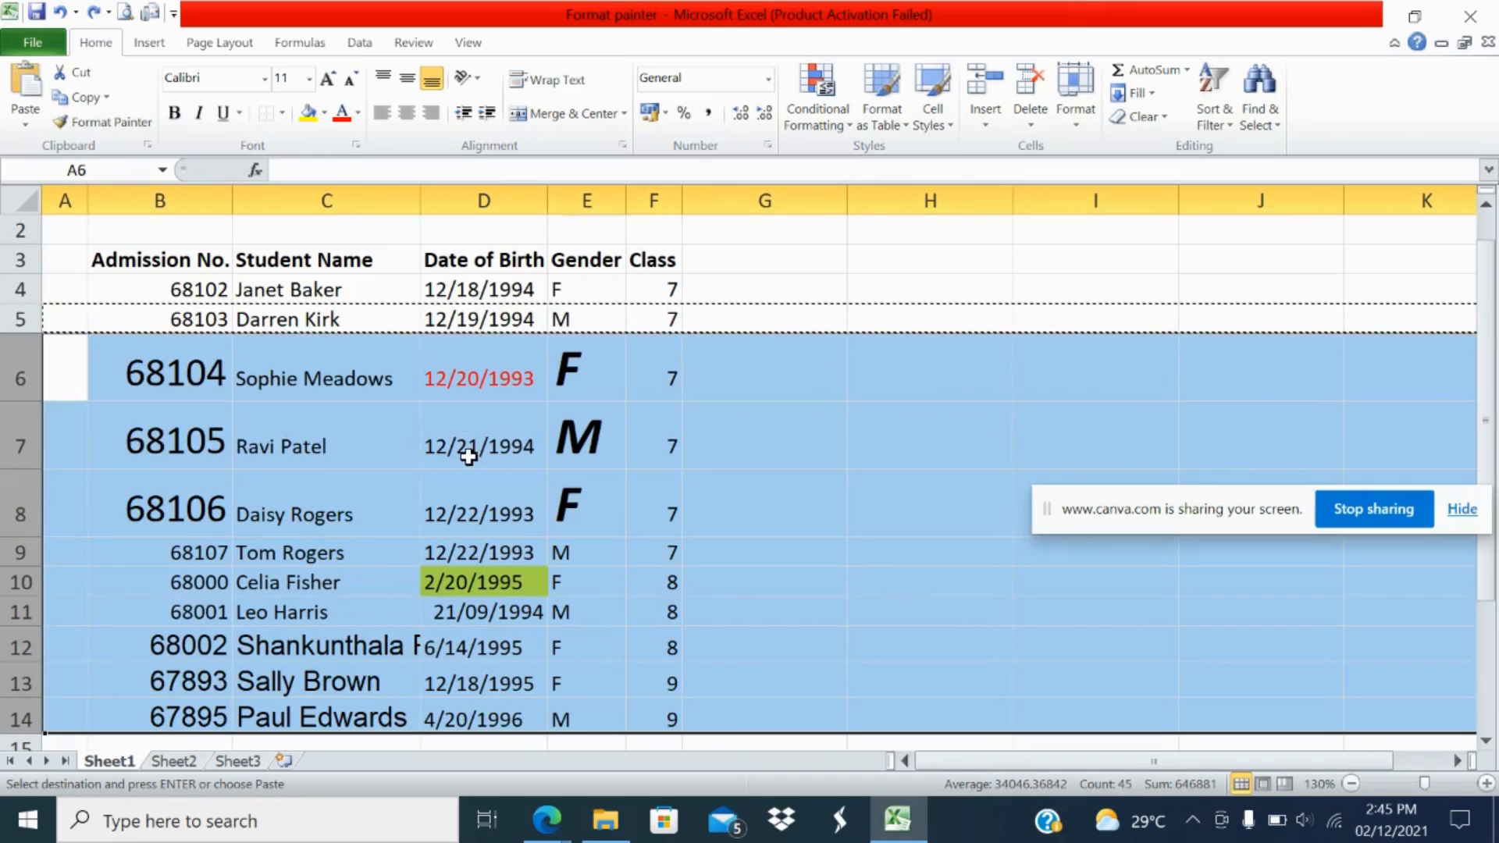
Step: Try copying the formatting of B3:F5 onto B9:F11 with Format Painter, and undo it
{"action": "left_click_drag", "start_coordinate": [155, 264], "coordinate": [671, 319]}
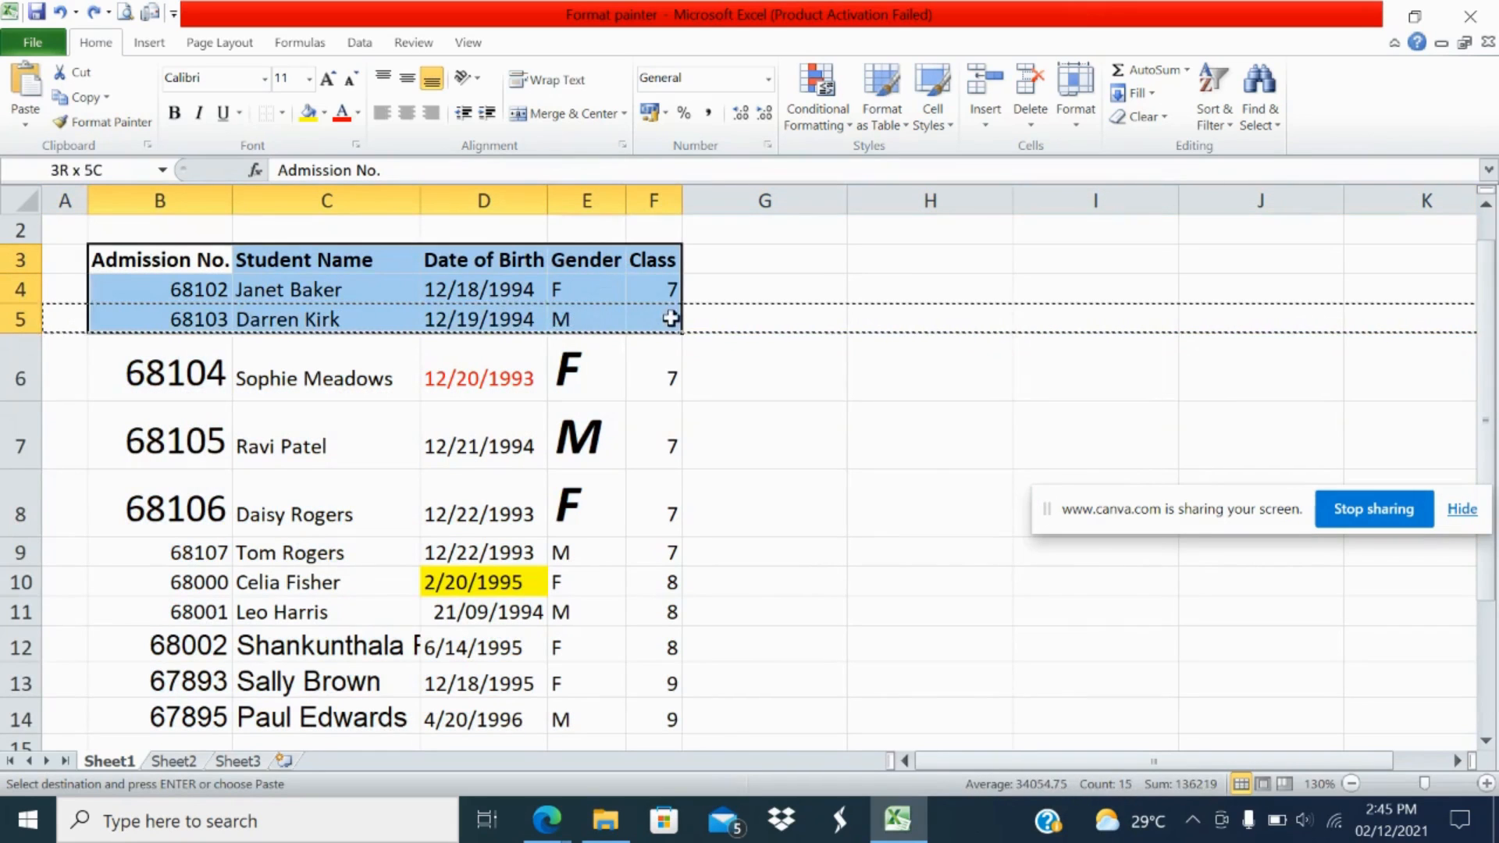
{"action": "left_click", "coordinate": [68, 124]}
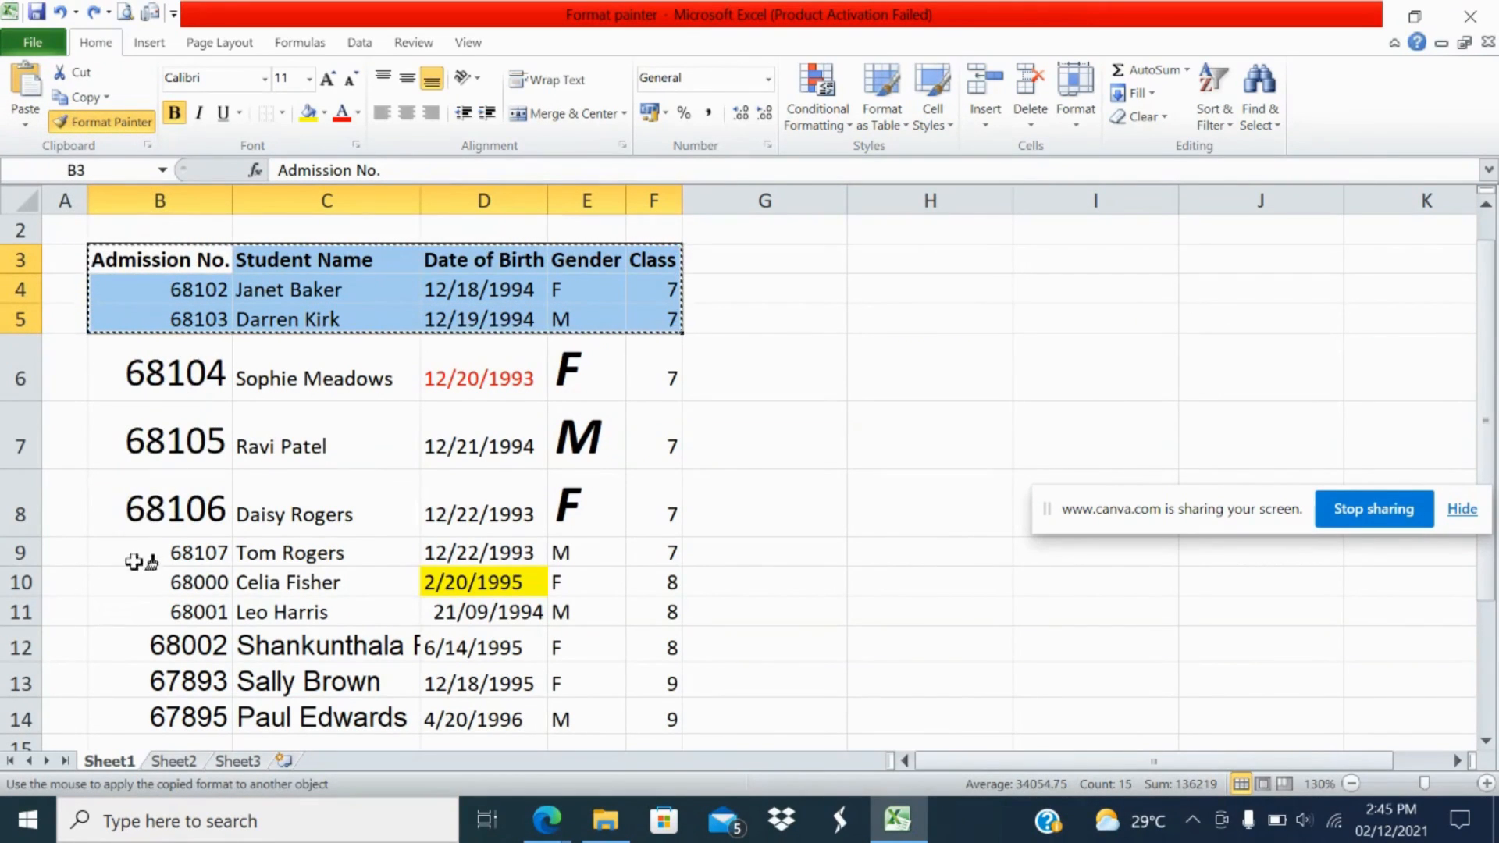
{"action": "mouse_move", "coordinate": [142, 552]}
{"action": "left_mouse_down"}
{"action": "mouse_move", "coordinate": [302, 612]}
{"action": "mouse_move", "coordinate": [665, 625]}
{"action": "left_mouse_up"}
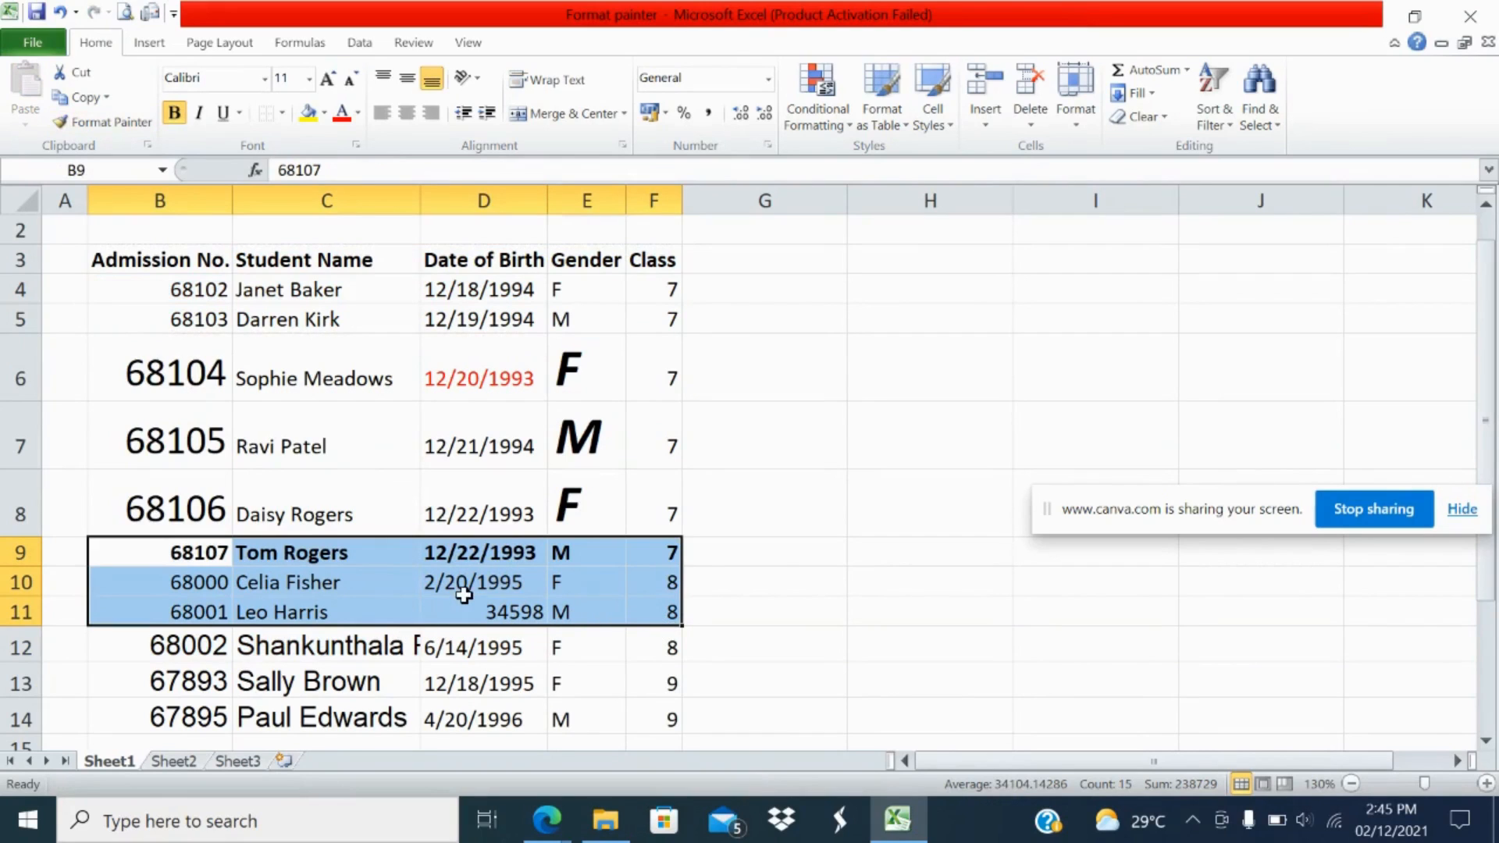
{"action": "key", "text": "ctrl+z"}
Step: Check the date cells D11 and D10, and copy the formatting of D9 onto D10 with Format Painter
{"action": "left_click", "coordinate": [516, 613]}
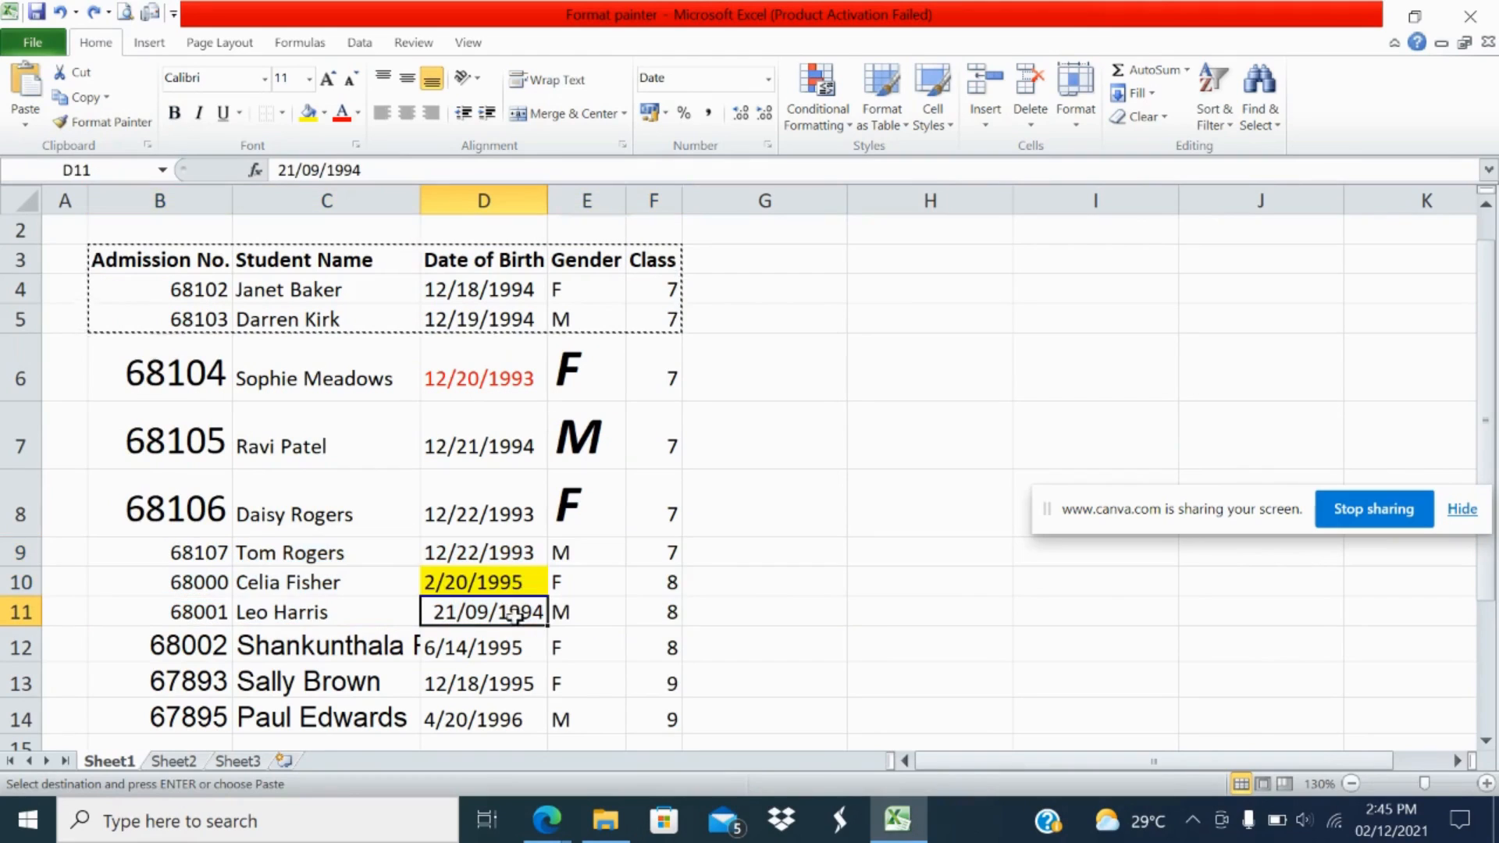
{"action": "left_click", "coordinate": [497, 582]}
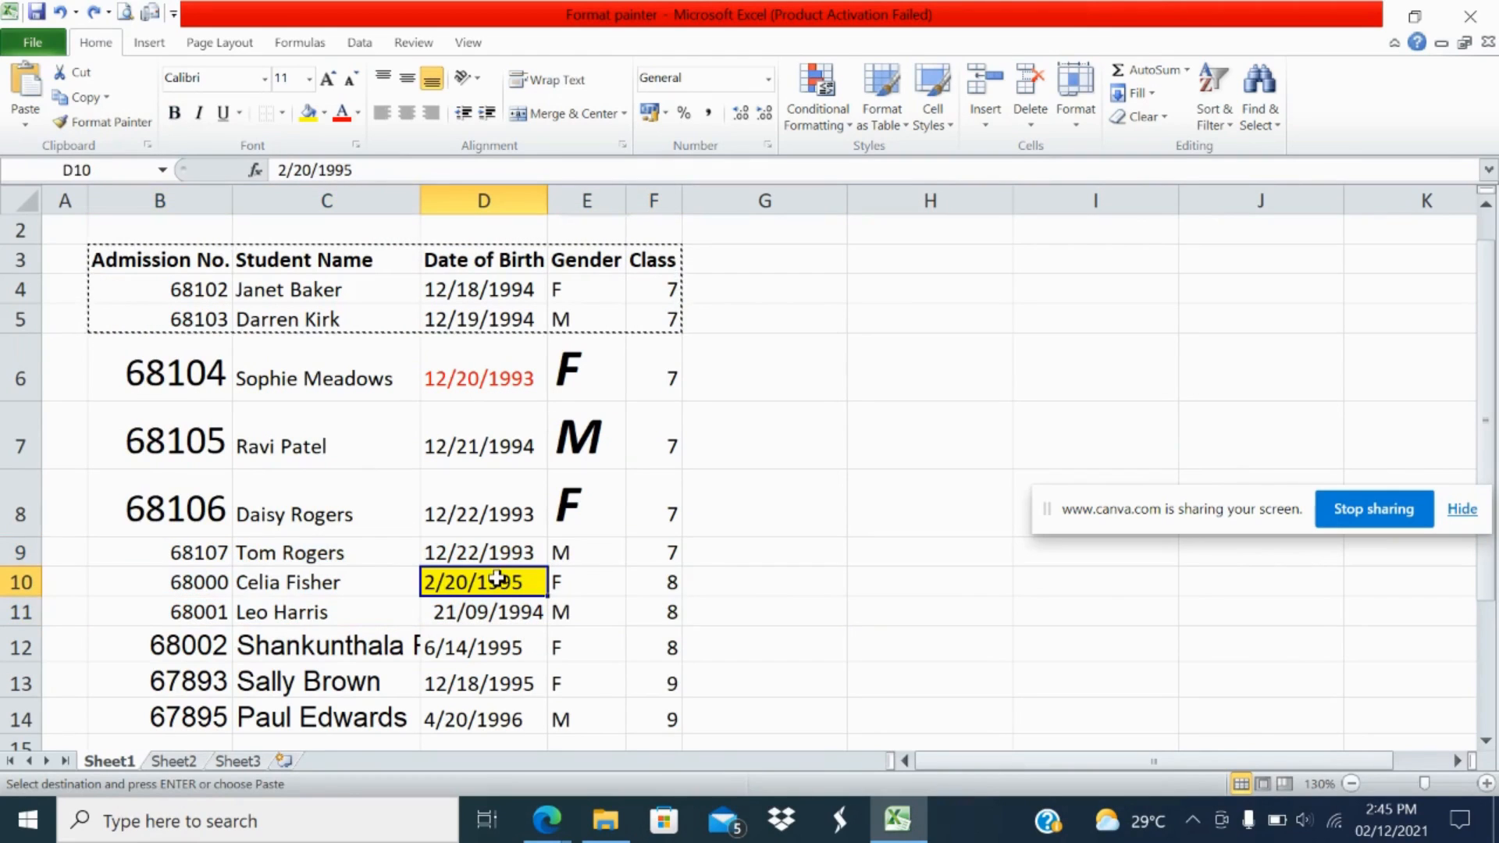
{"action": "left_click", "coordinate": [496, 556]}
{"action": "left_click", "coordinate": [102, 122]}
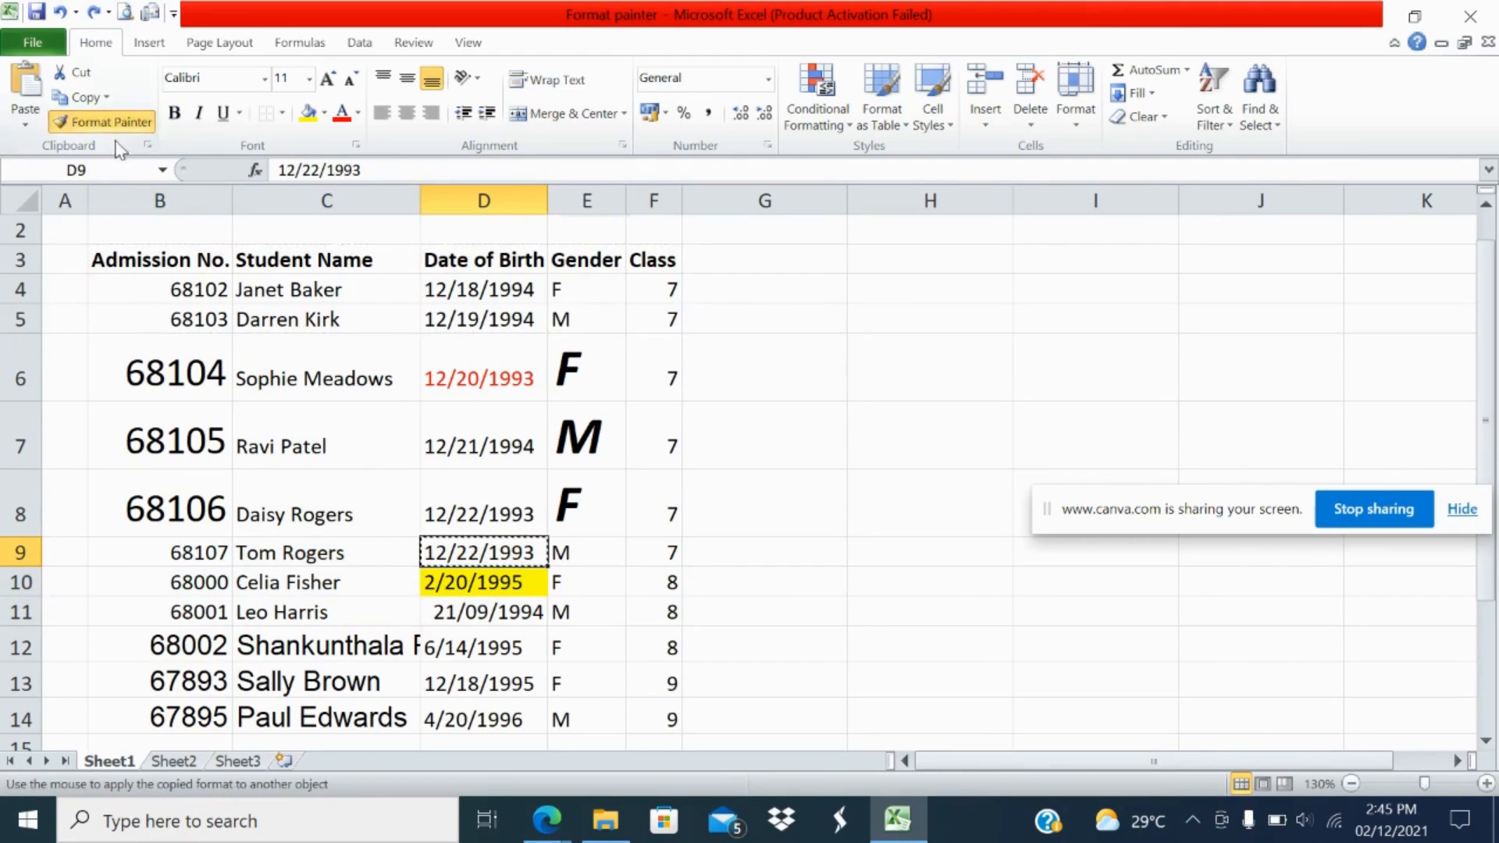
{"action": "left_click", "coordinate": [459, 587]}
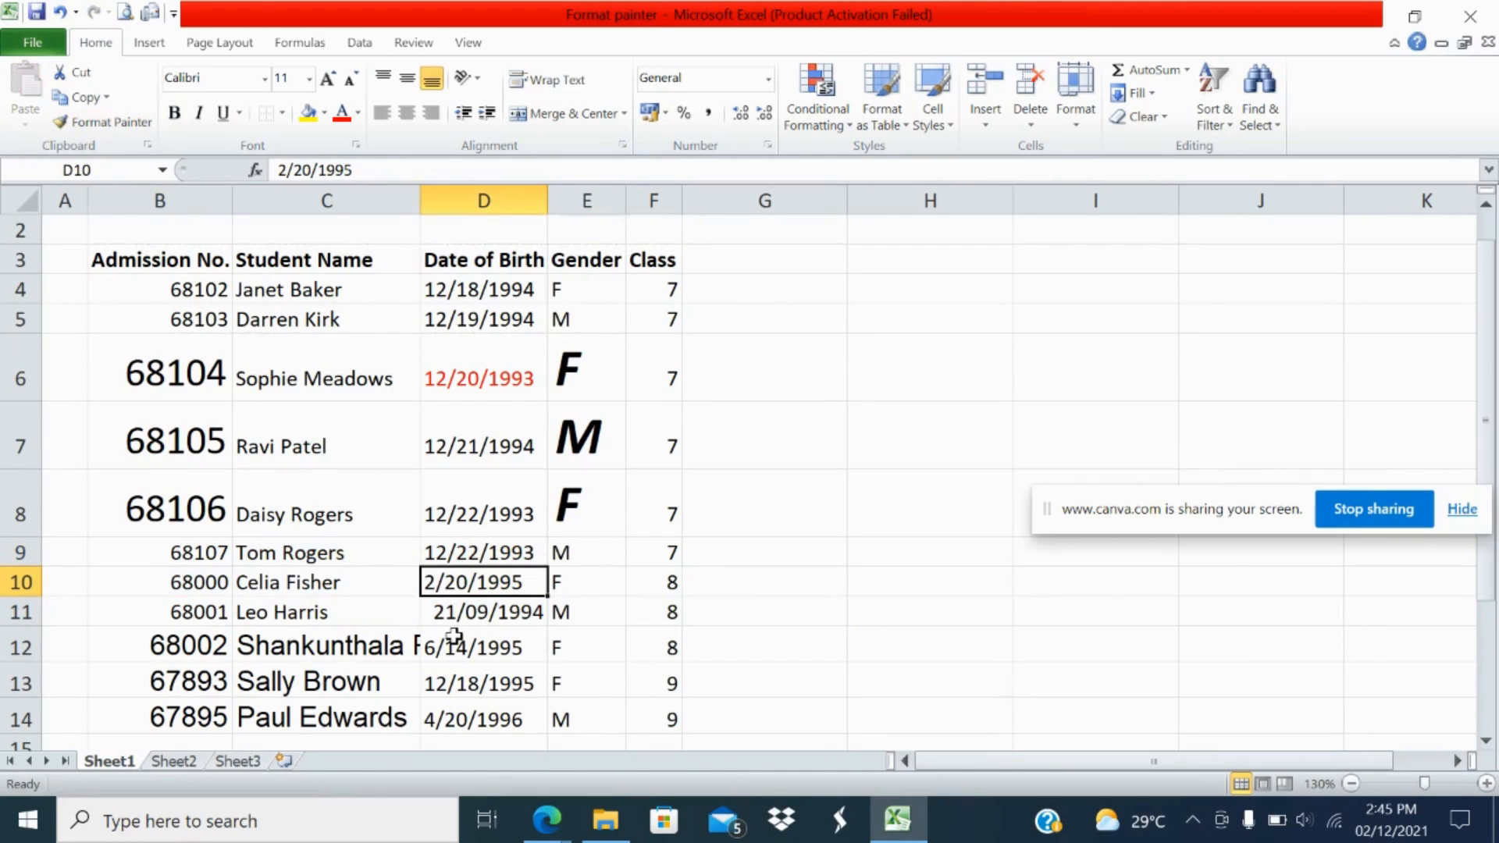
Step: Try copying D10's formatting onto D11 with Format Painter, compare the two cells, and undo it
{"action": "left_click", "coordinate": [101, 122]}
{"action": "left_click", "coordinate": [449, 609]}
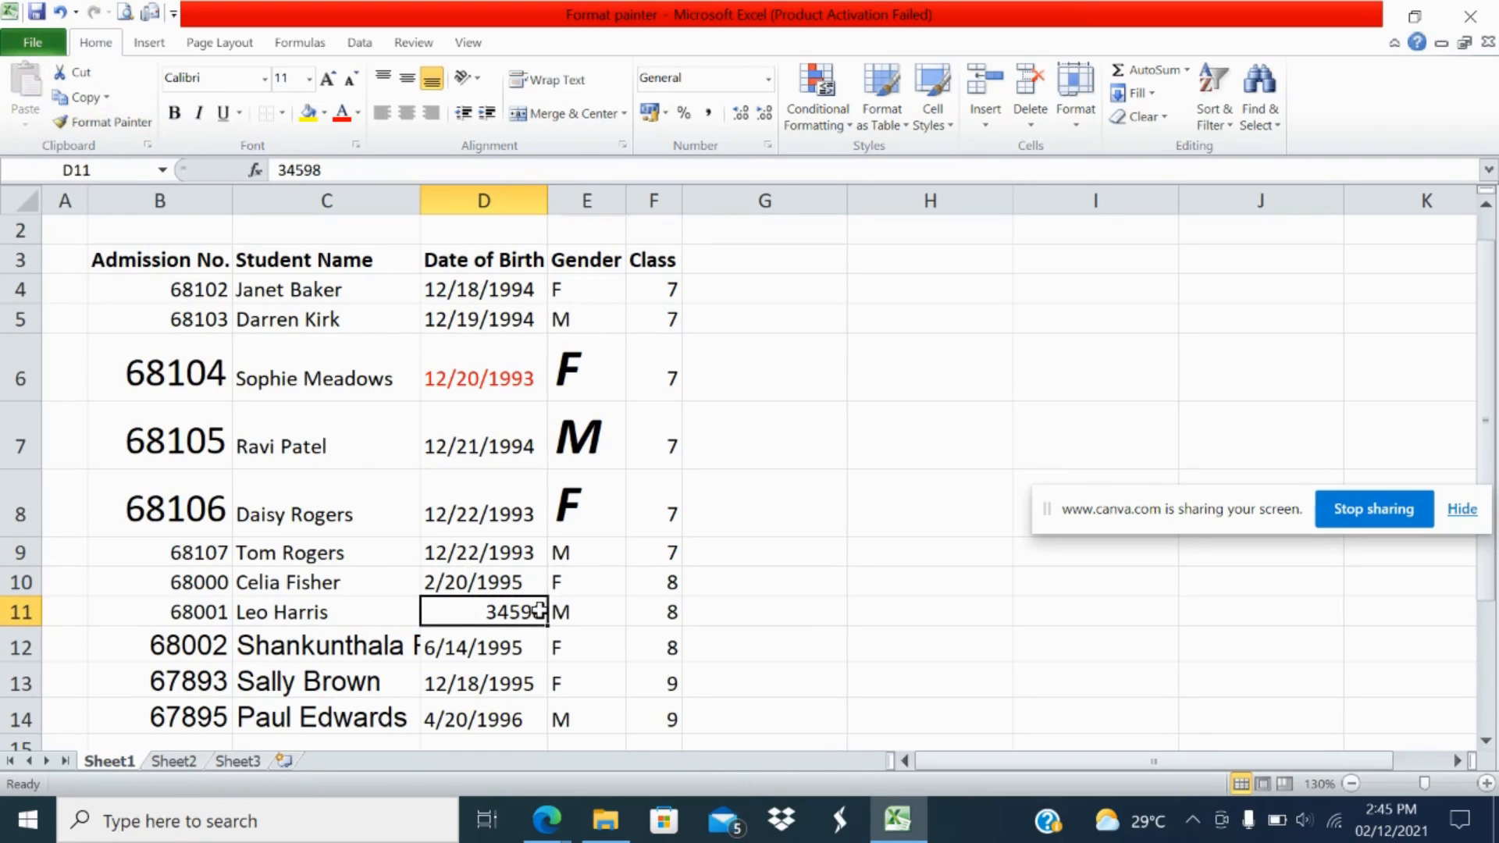
{"action": "left_click", "coordinate": [515, 587]}
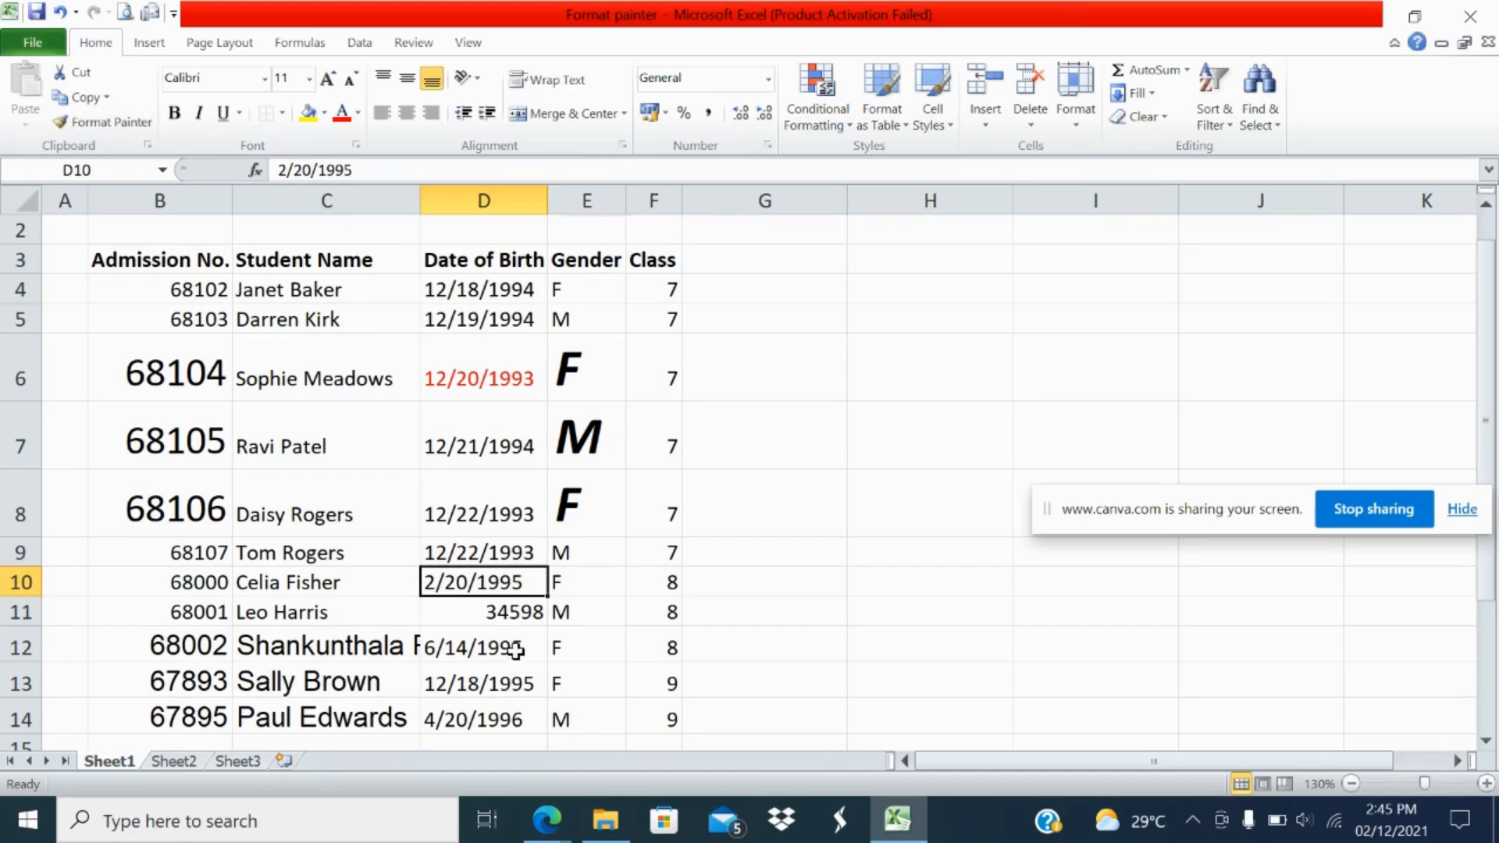
{"action": "left_click", "coordinate": [513, 614]}
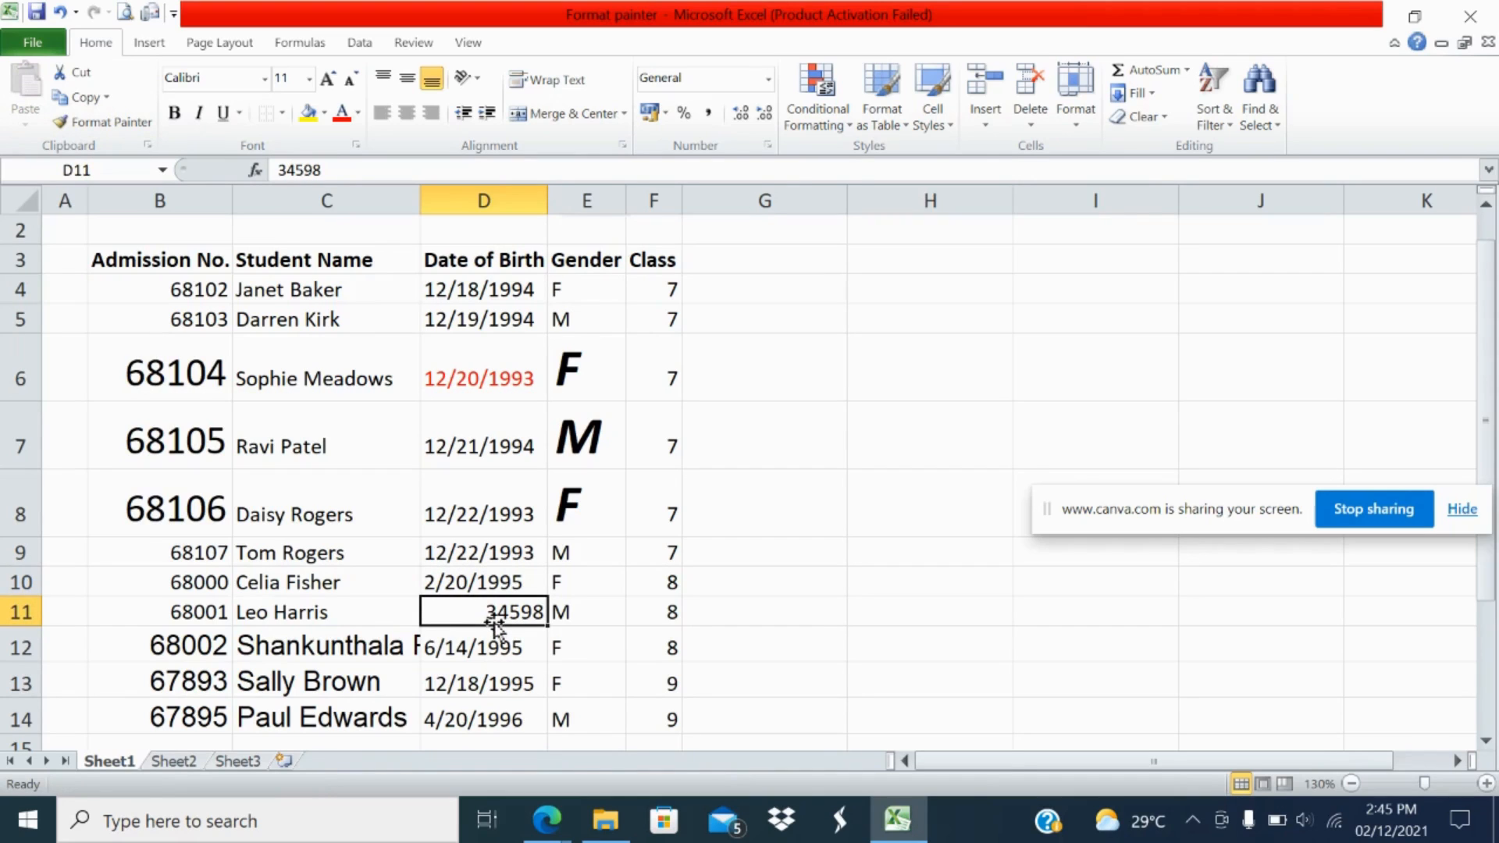
{"action": "key", "text": "ctrl+z"}
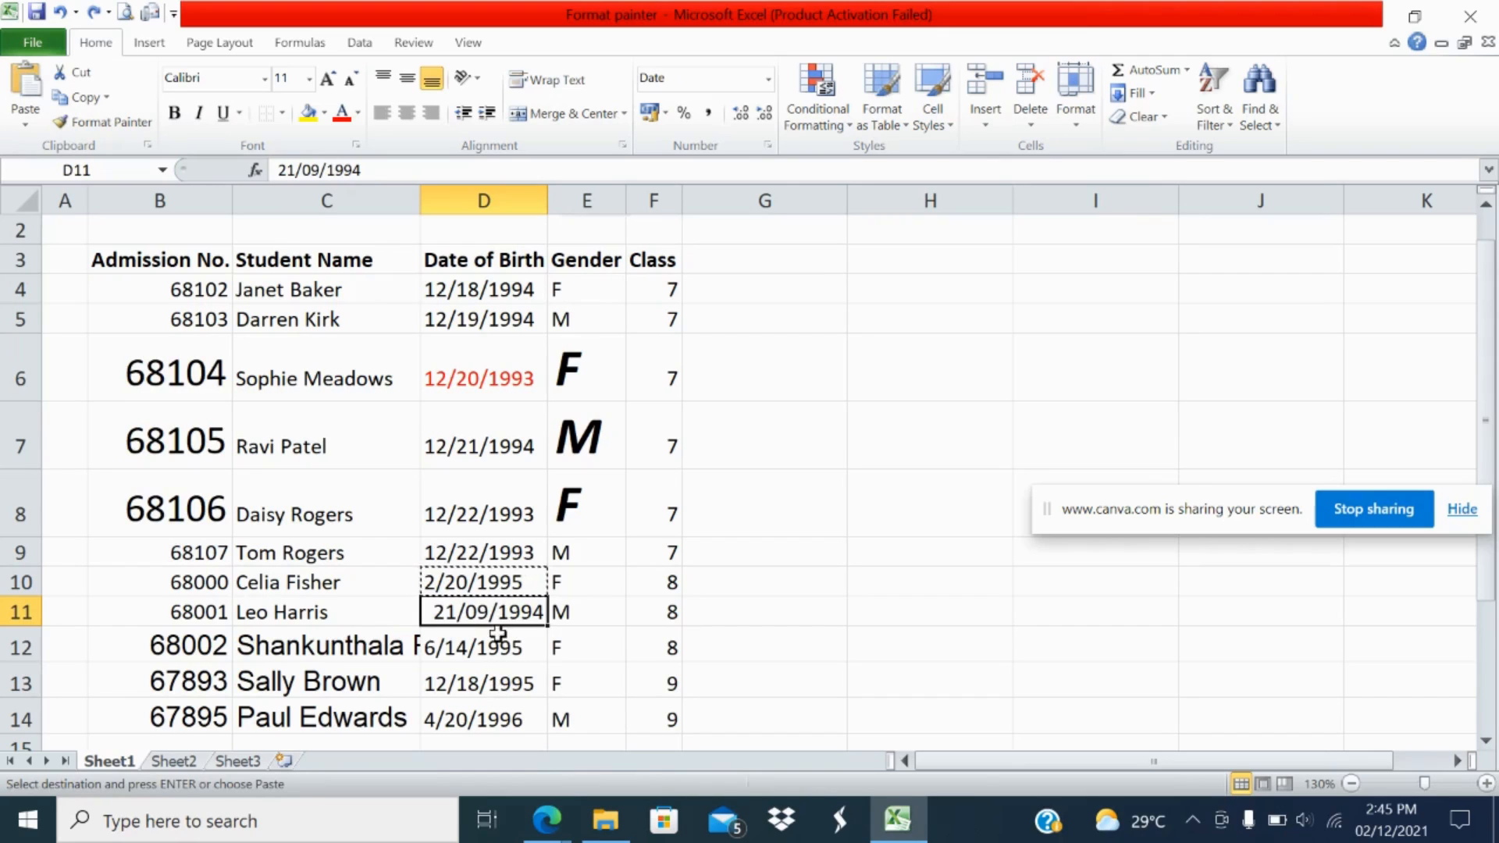
Step: Compare the date order in D10 and D11, and re-enter the date of birth in D11 in month/day/year order
{"action": "left_click", "coordinate": [449, 579]}
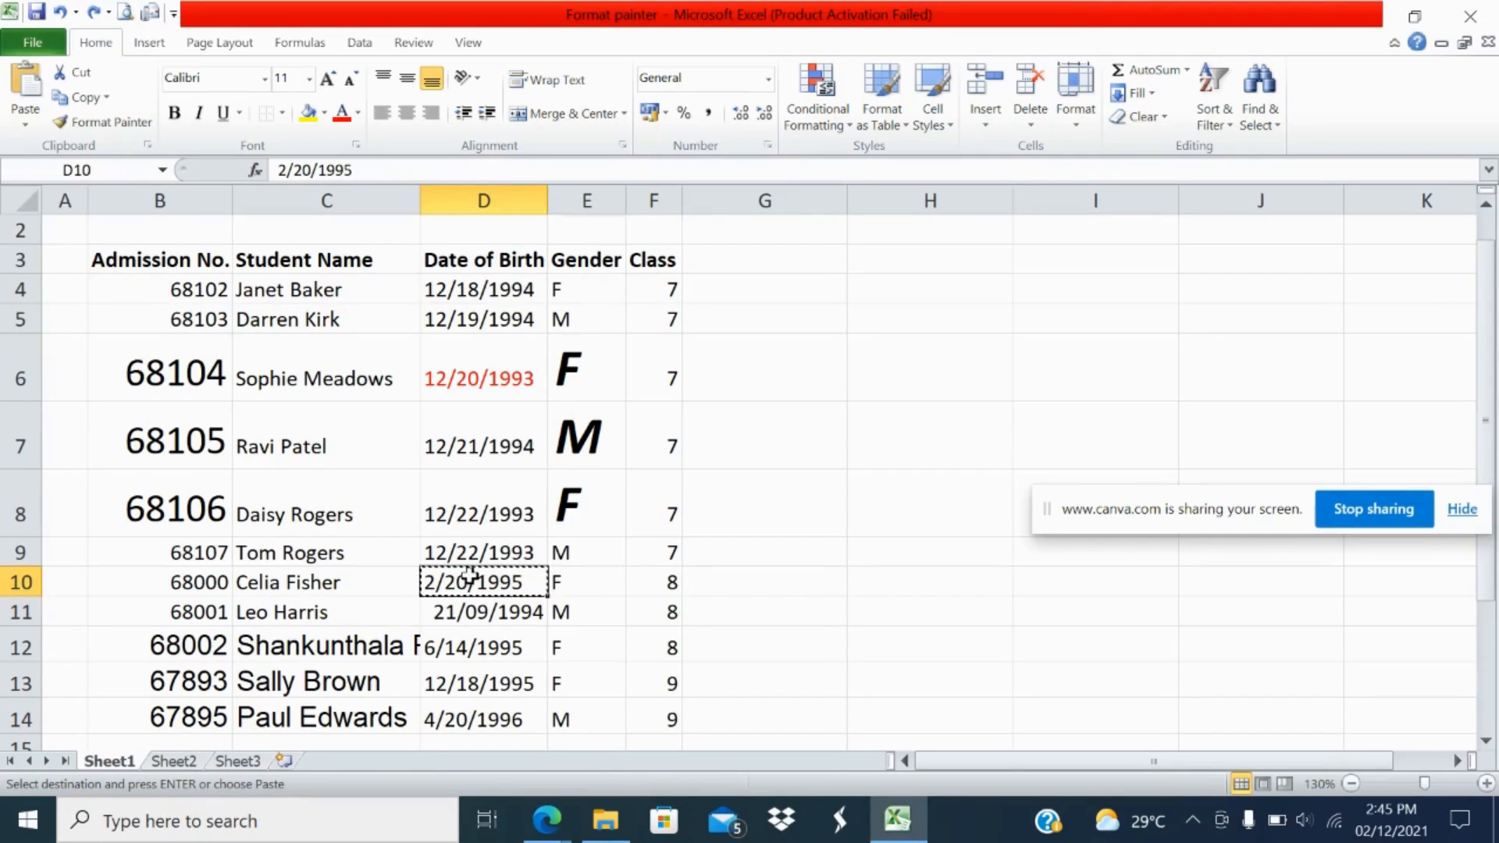
{"action": "left_click", "coordinate": [484, 614]}
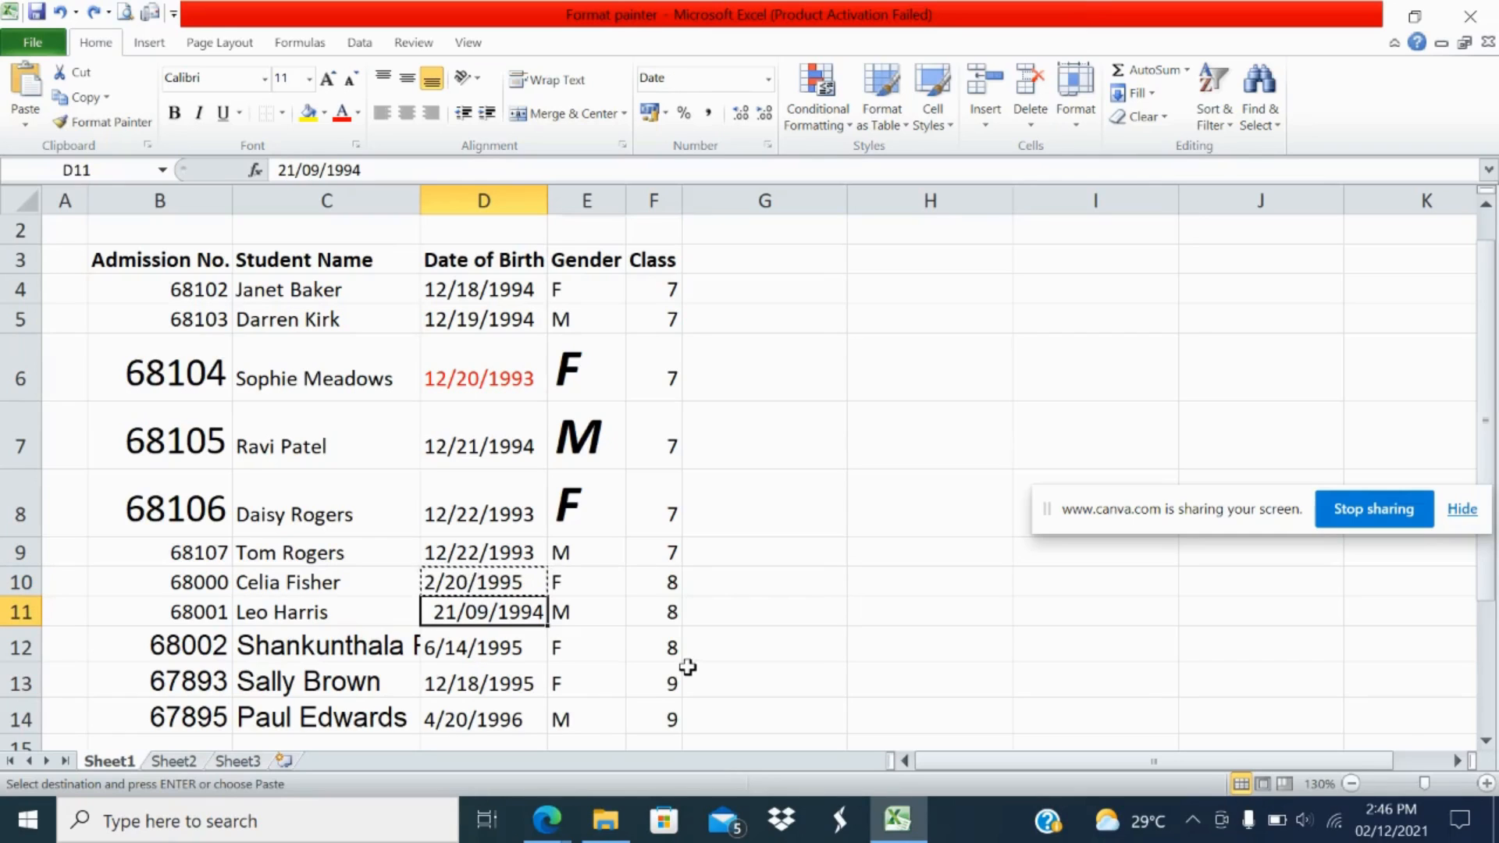
{"action": "type", "text": "9"}
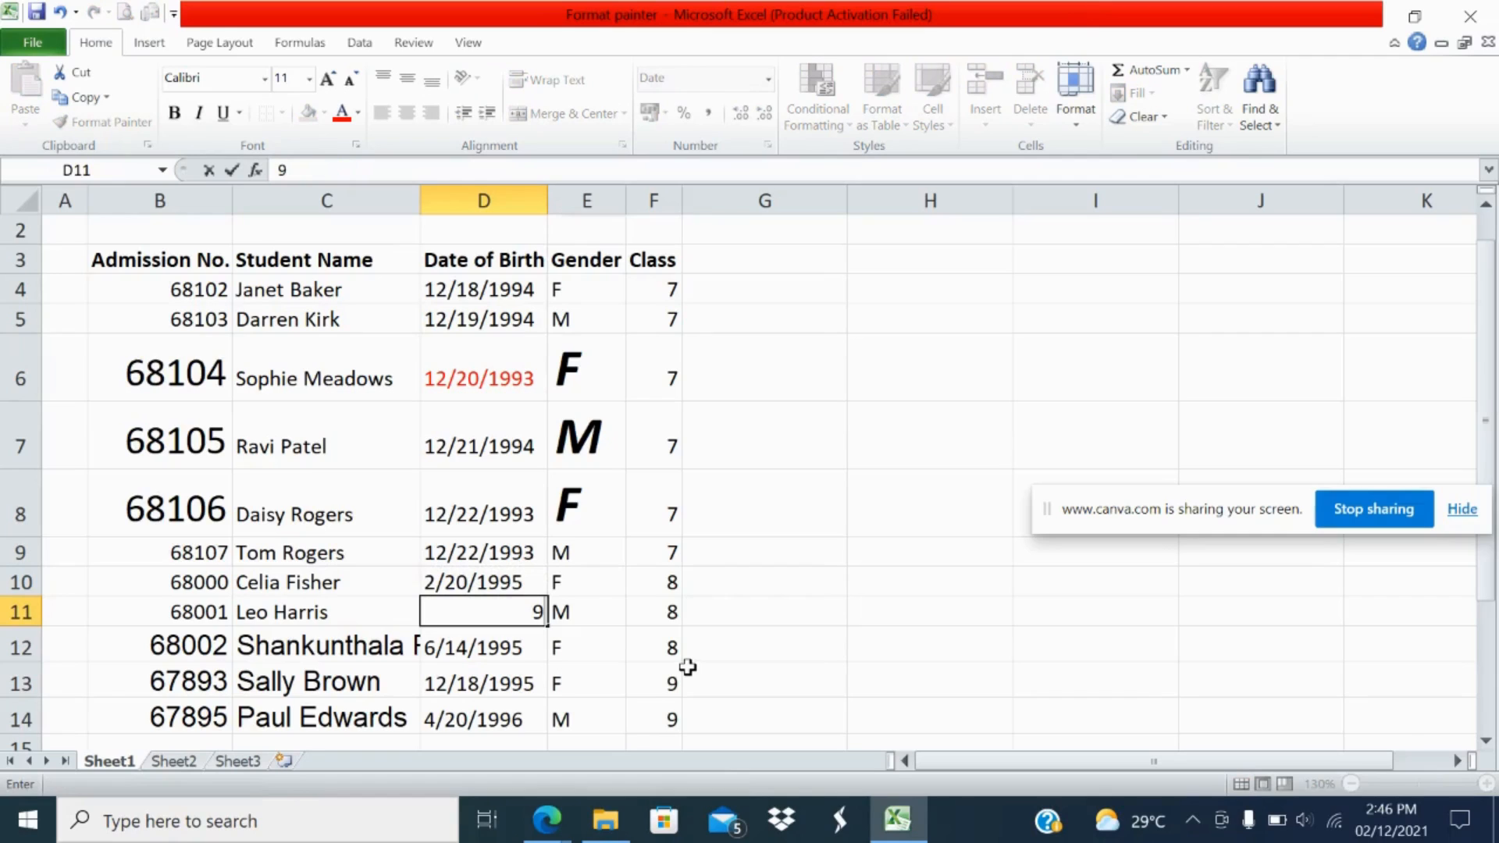
{"action": "type", "text": "/"}
{"action": "key", "text": "Escape"}
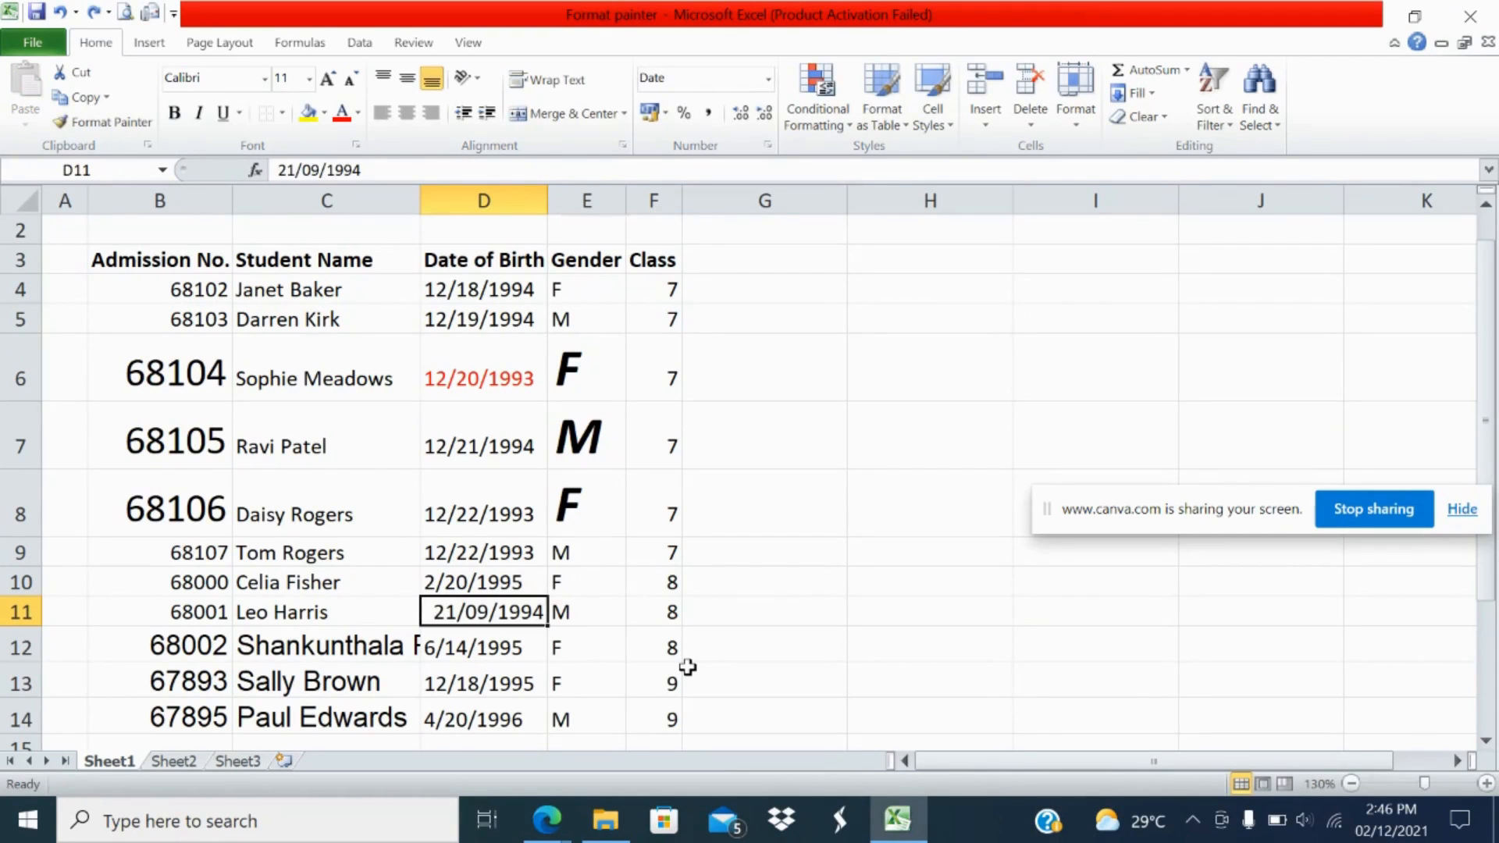
{"action": "type", "text": "9/"}
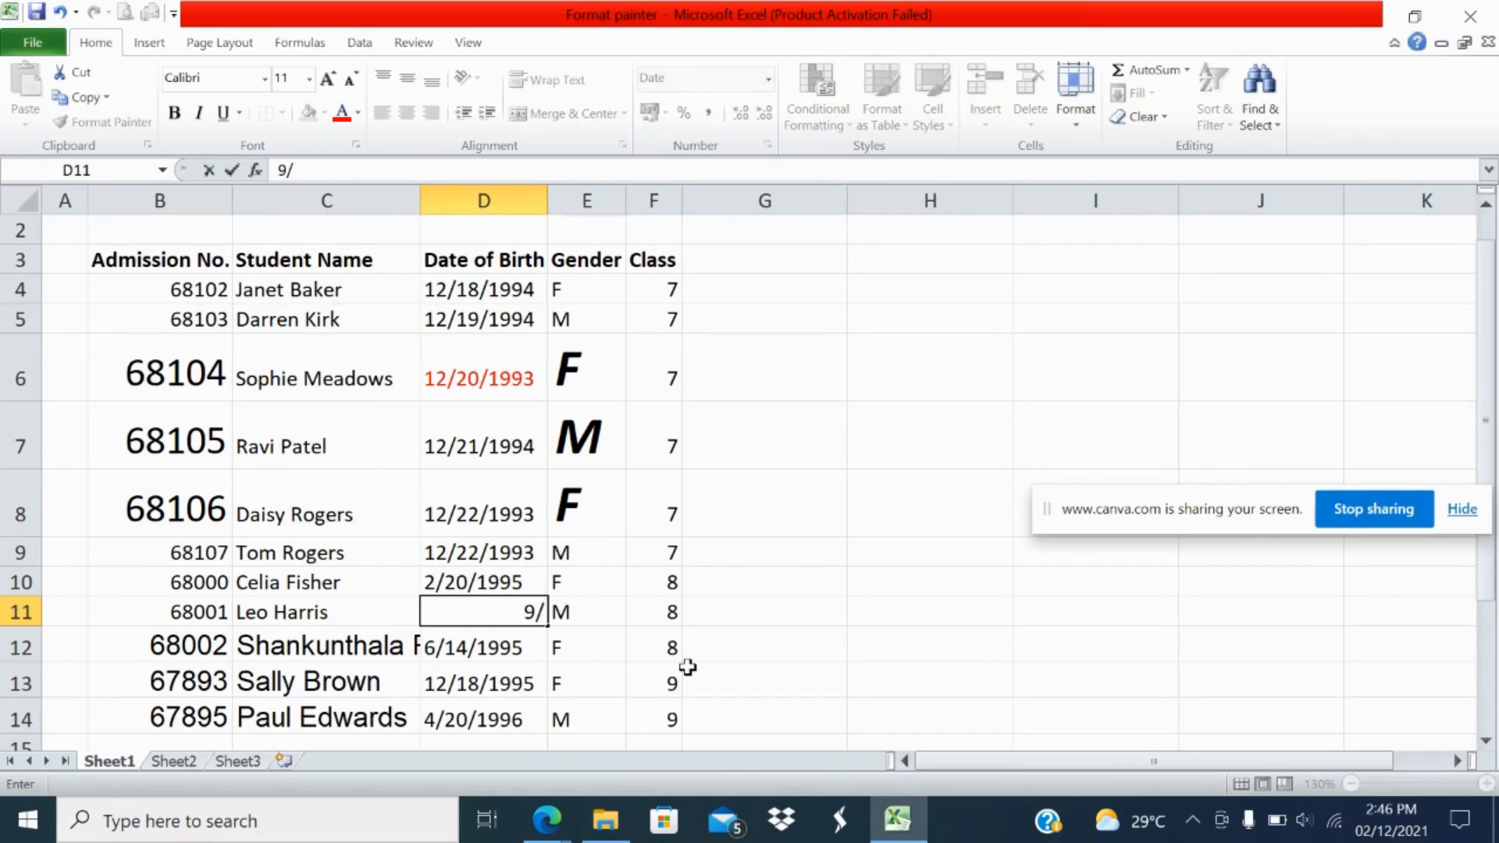
{"action": "type", "text": "21/1995"}
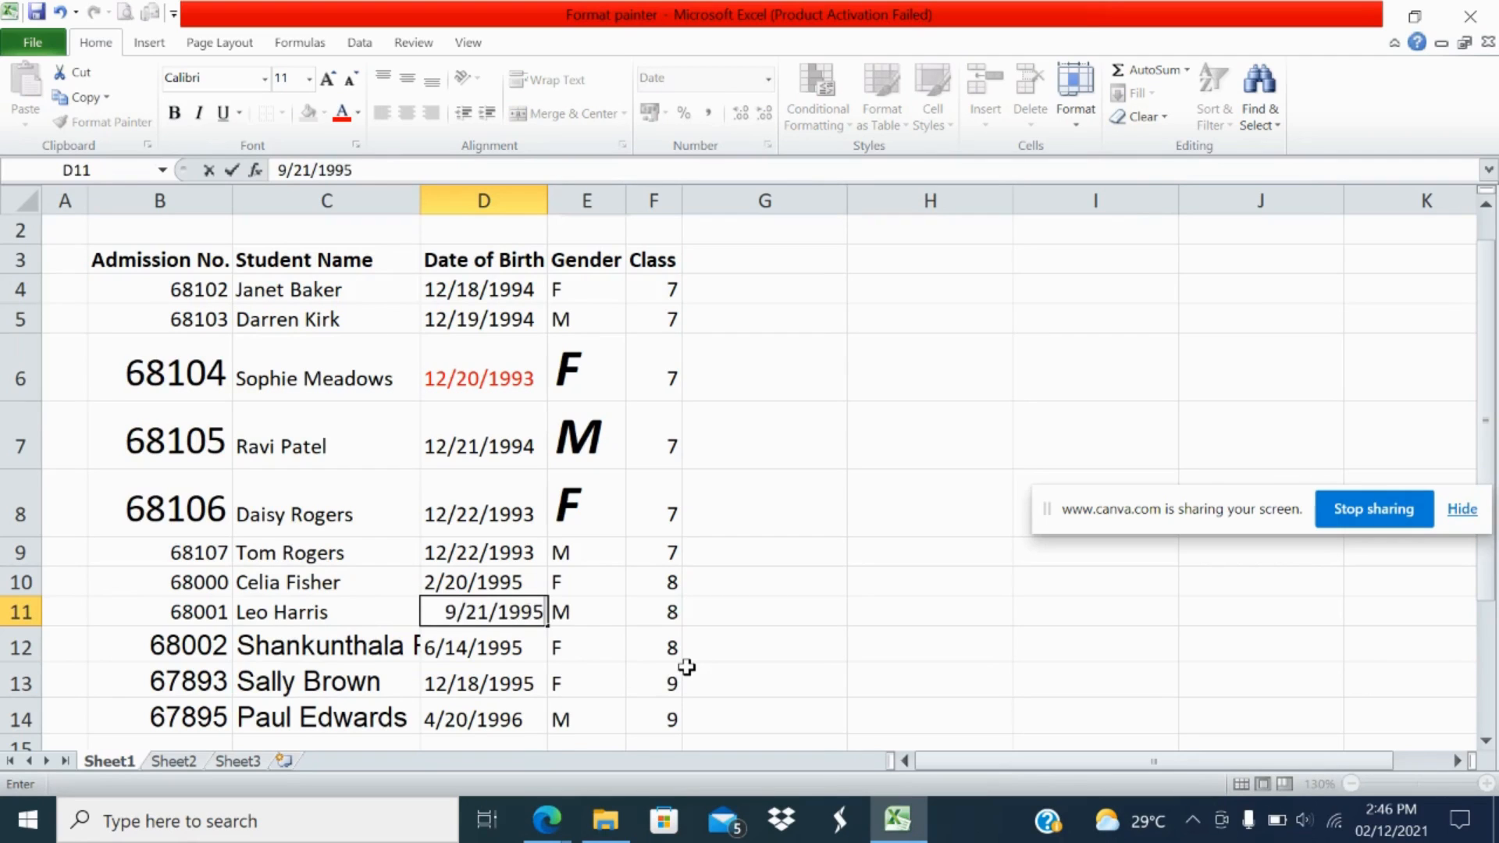
{"action": "key", "text": "Return"}
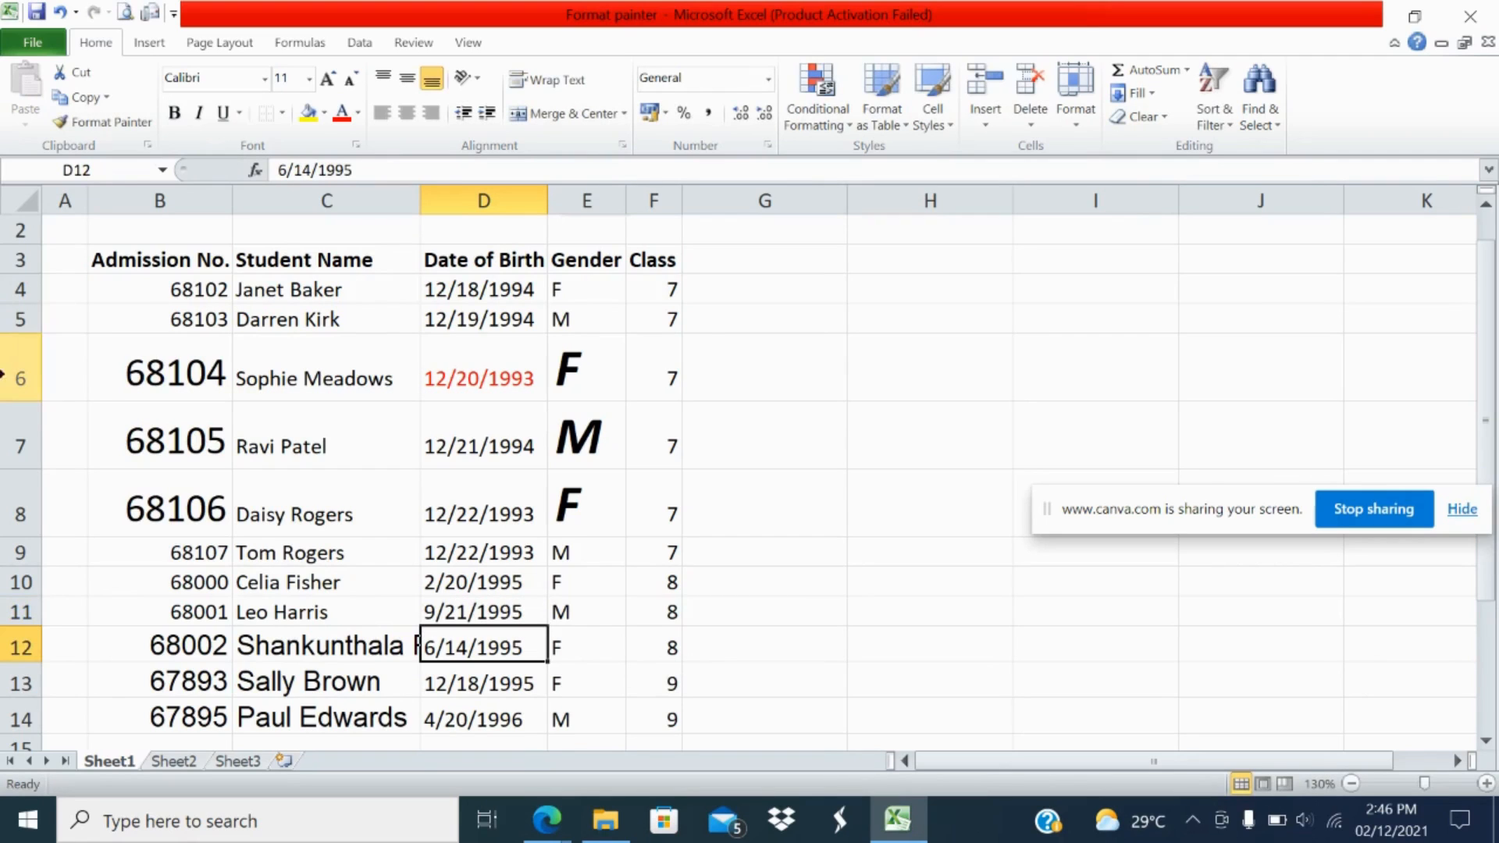
Step: Try copying the formatting of the whole of row 5 onto rows 6 to 13 with Format Painter, and undo it
{"action": "left_click", "coordinate": [21, 317]}
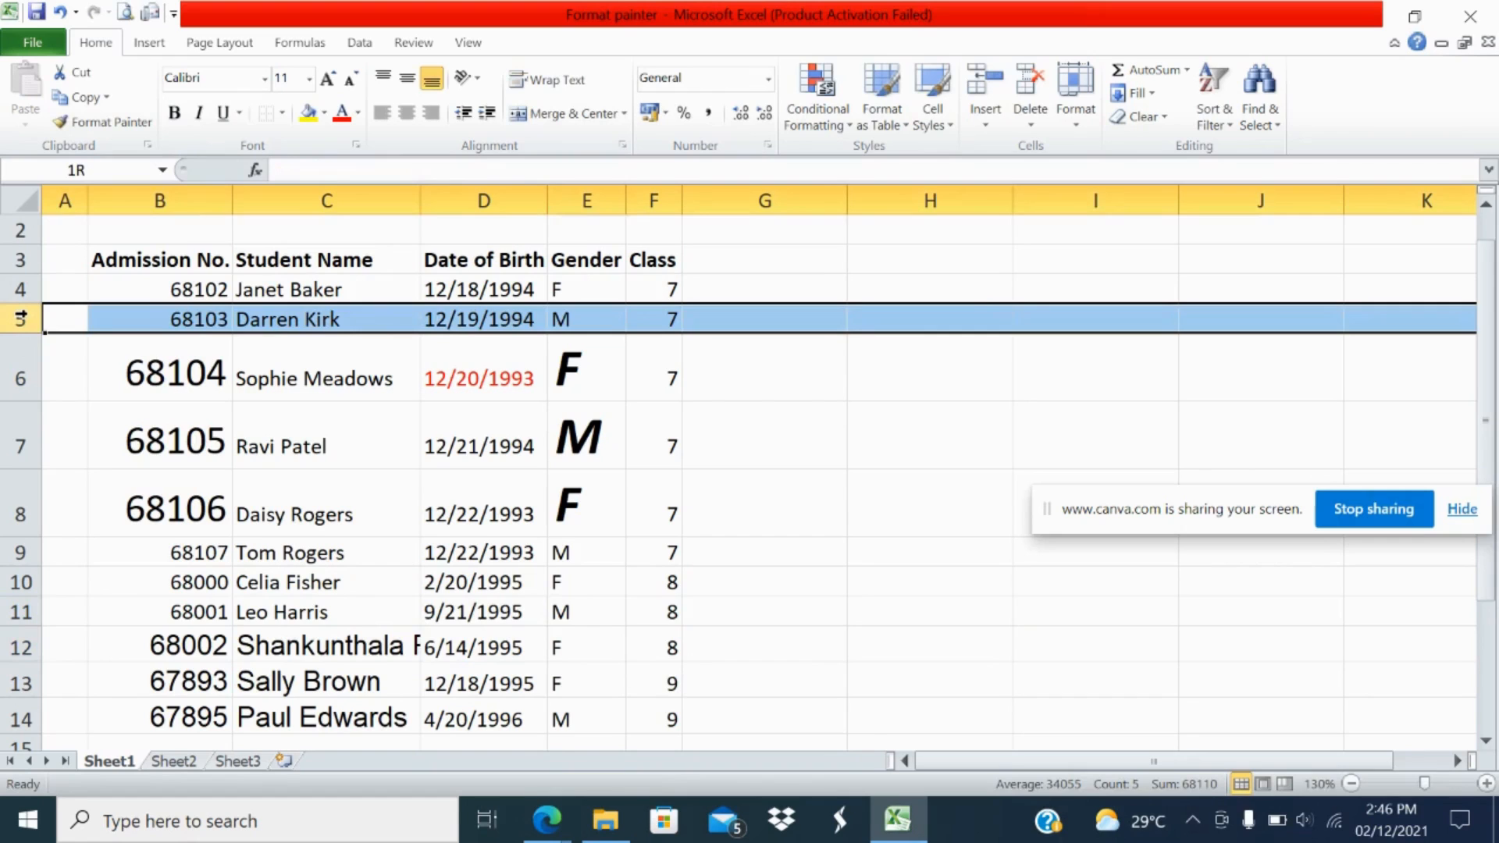
{"action": "left_click", "coordinate": [111, 122]}
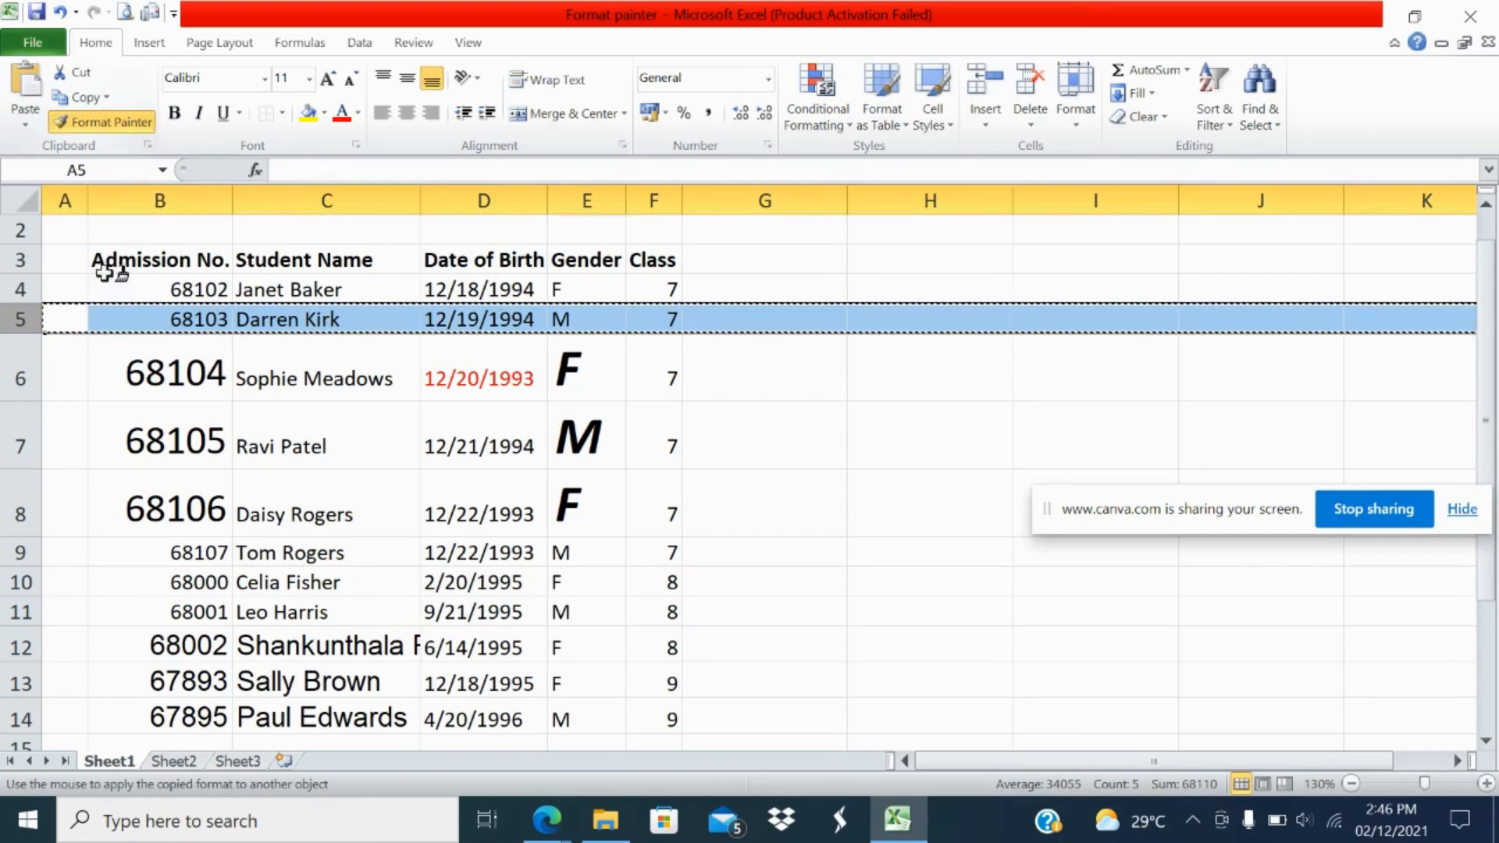
{"action": "left_click", "coordinate": [17, 361]}
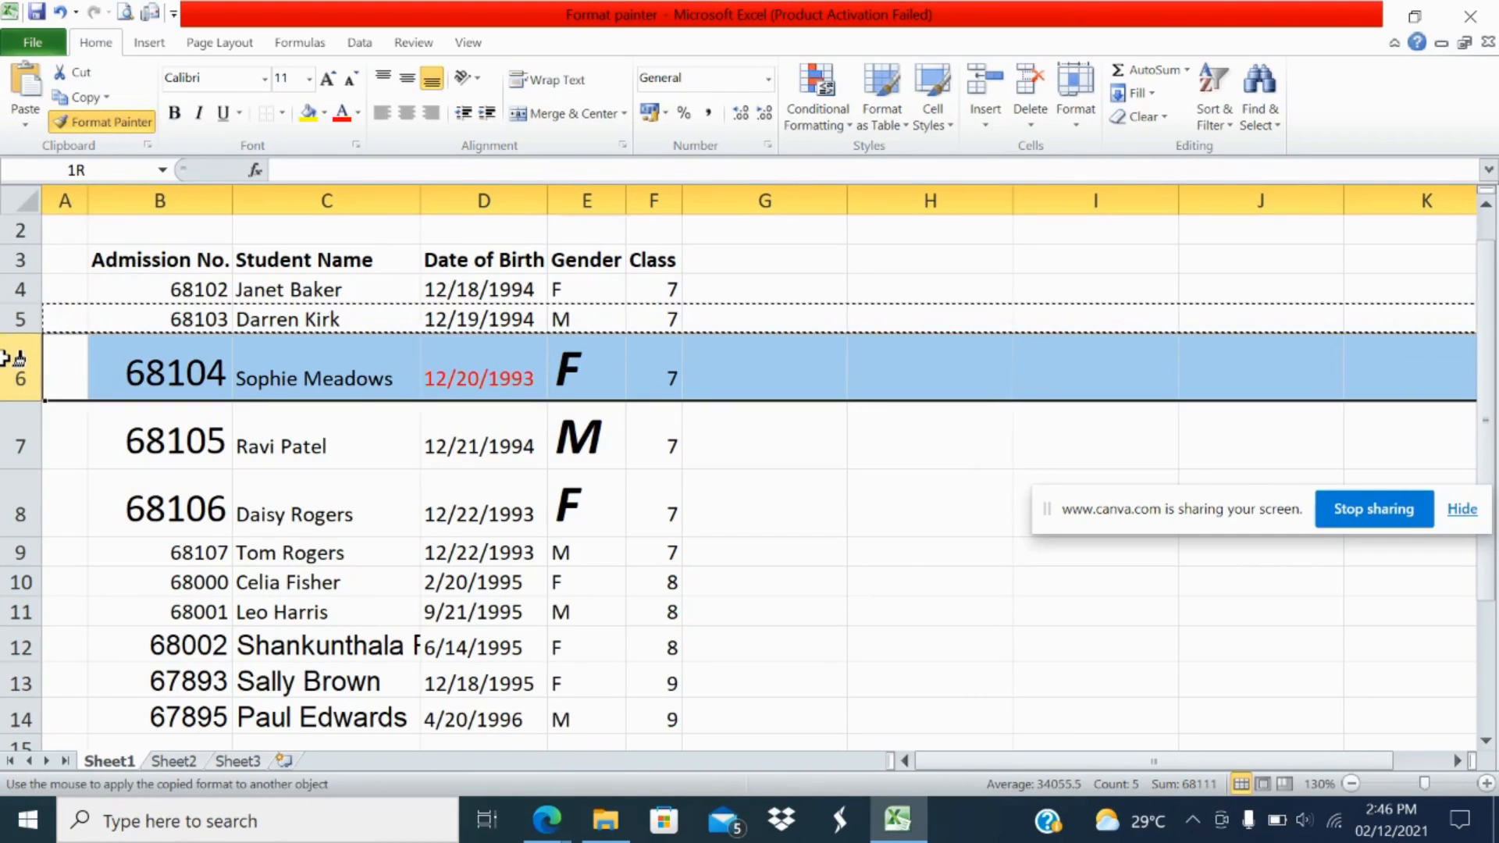
{"action": "mouse_move", "coordinate": [17, 360]}
{"action": "left_mouse_down"}
{"action": "mouse_move", "coordinate": [20, 703]}
{"action": "mouse_move", "coordinate": [22, 687]}
{"action": "left_mouse_up"}
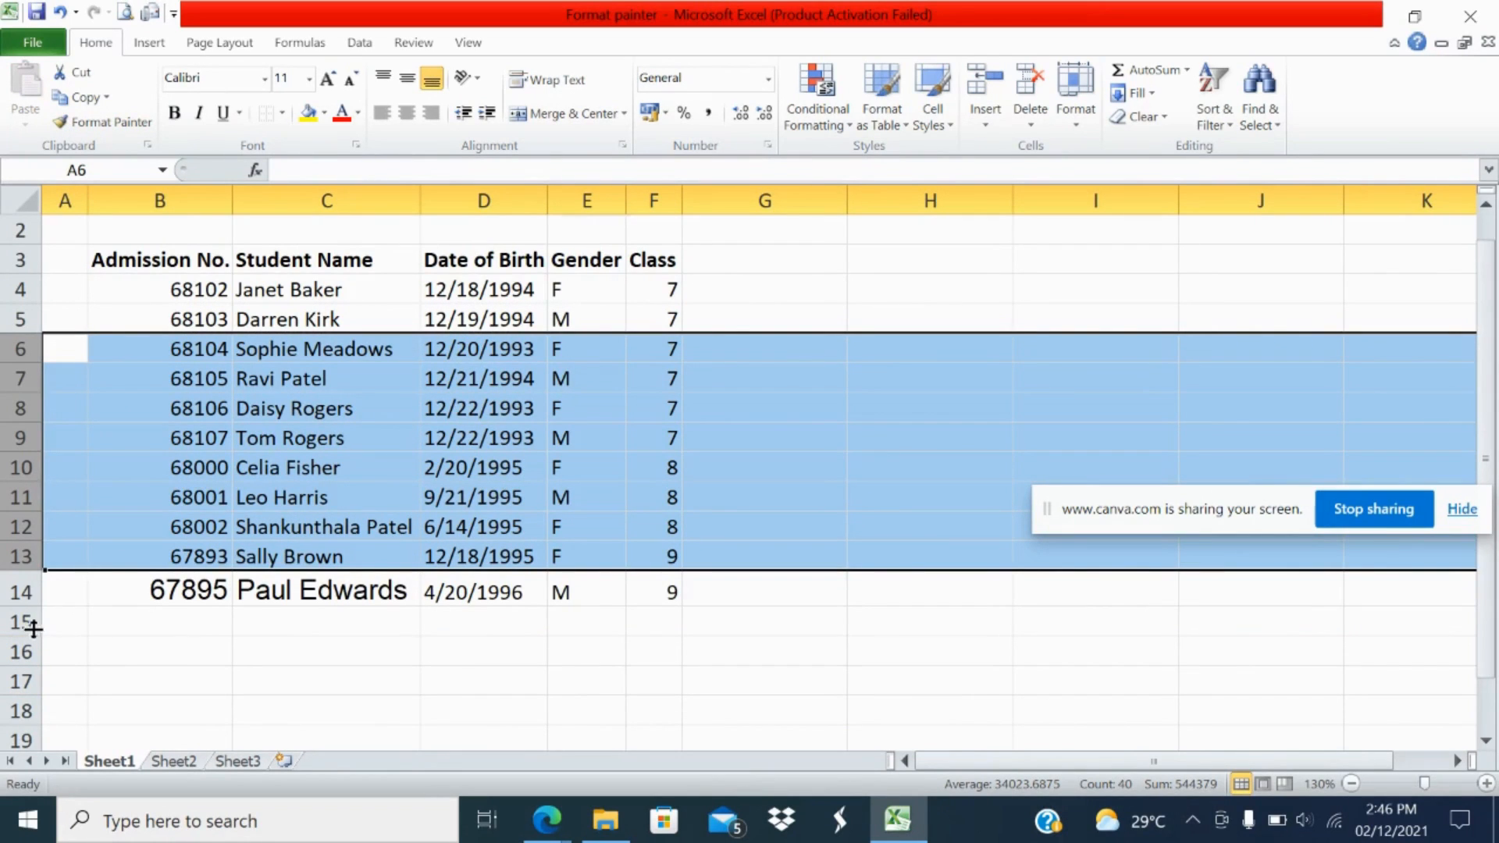
{"action": "key", "text": "ctrl+z"}
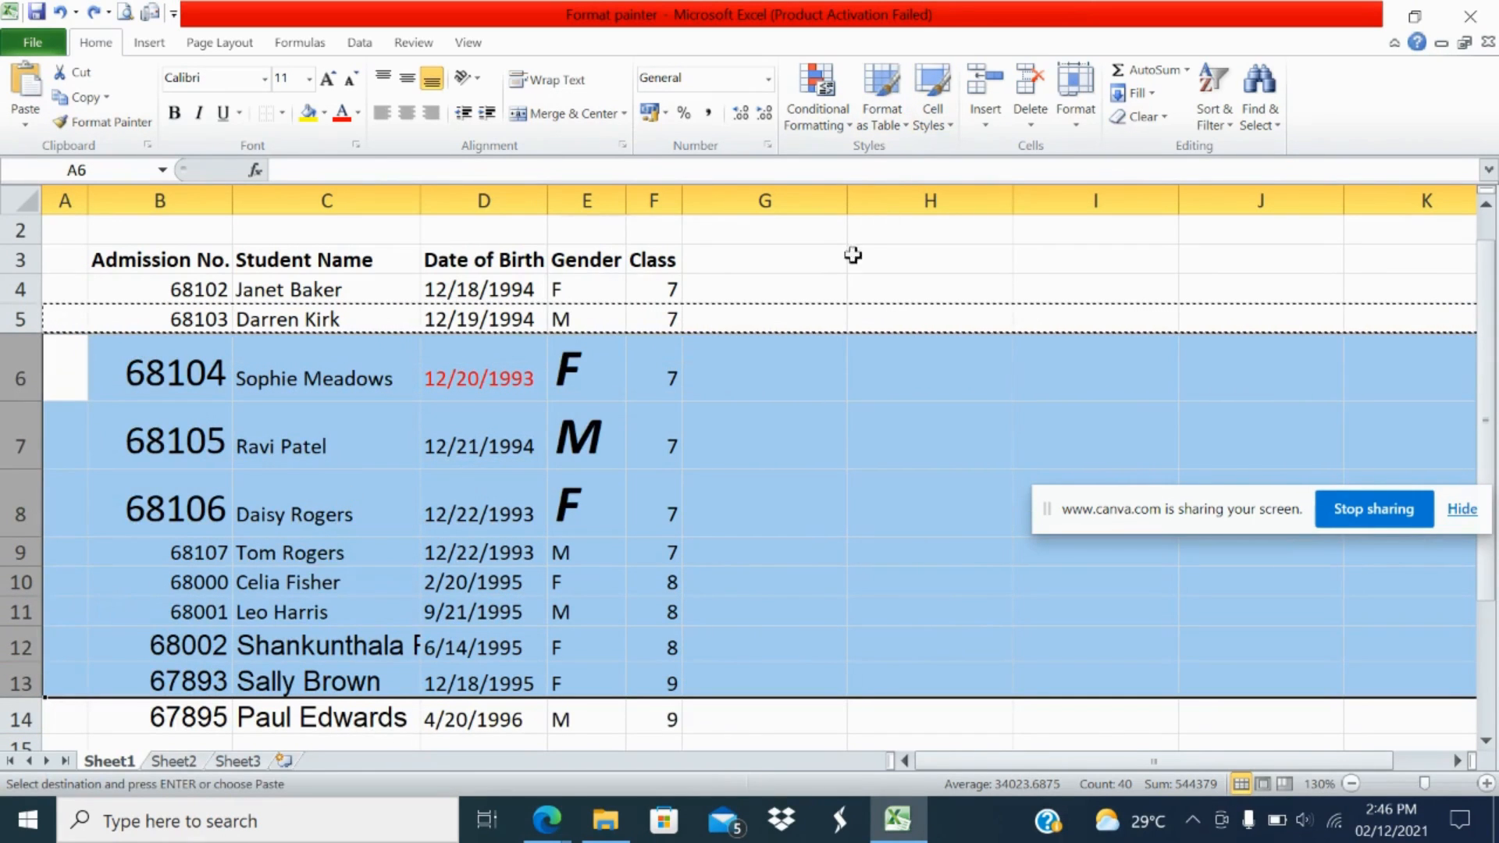
Step: Copy the formatting of the whole of row 5 onto row 6 only with Format Painter
{"action": "left_click", "coordinate": [804, 318]}
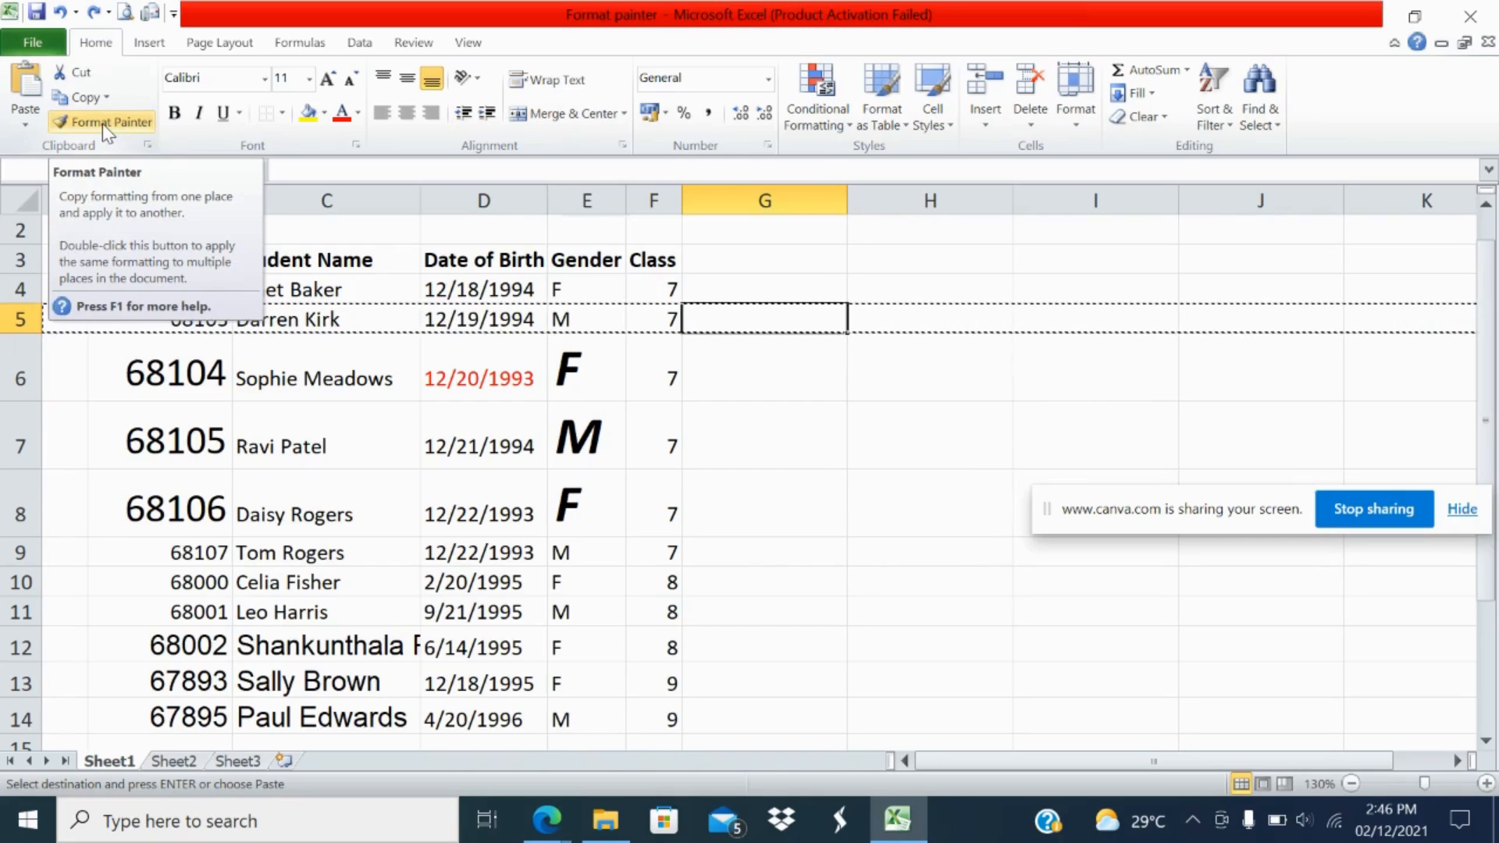
{"action": "left_click", "coordinate": [757, 355]}
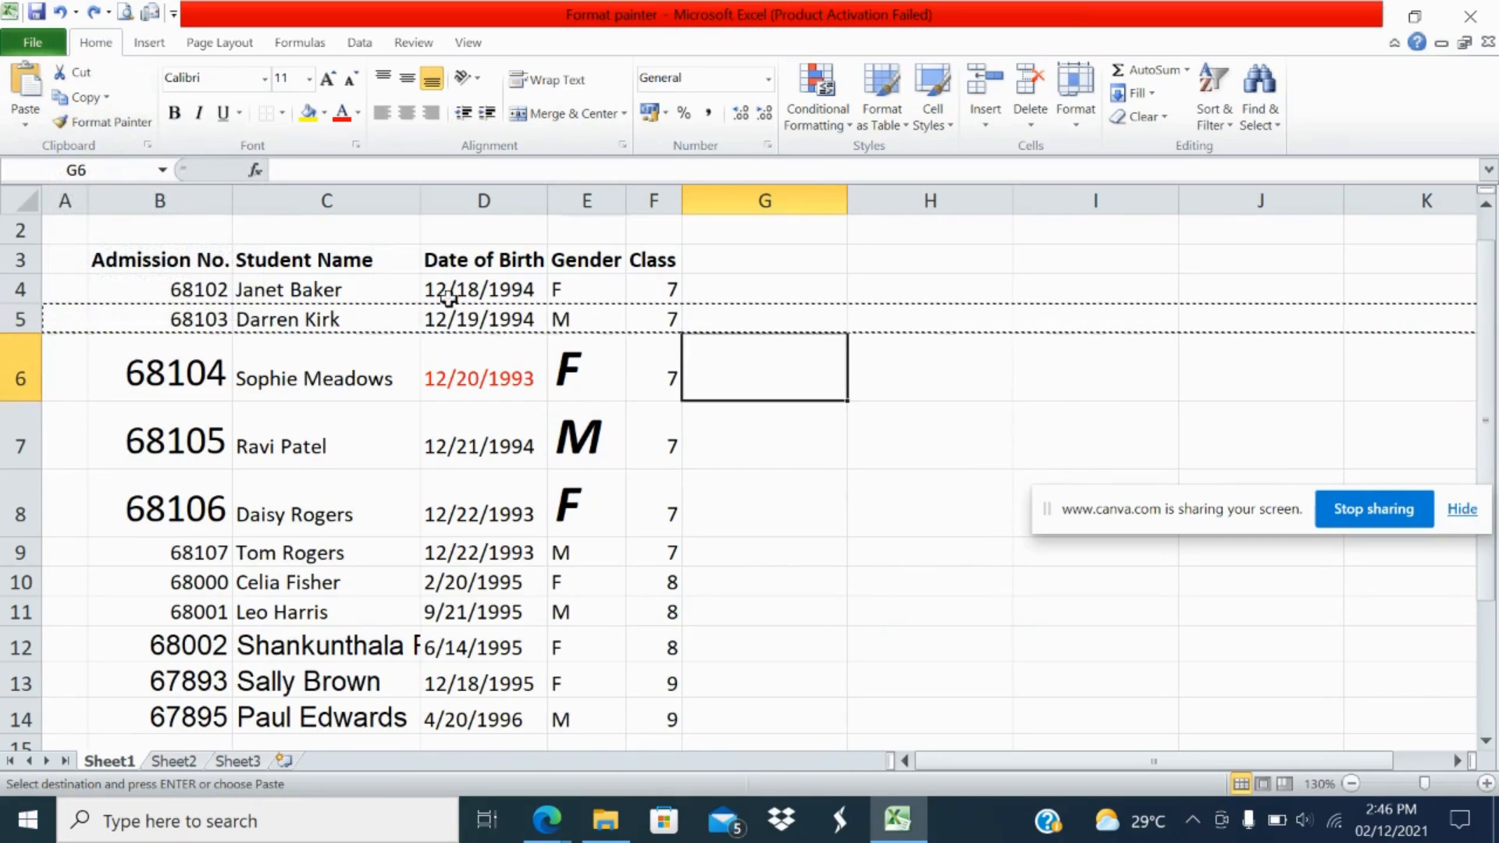
{"action": "left_click", "coordinate": [223, 317]}
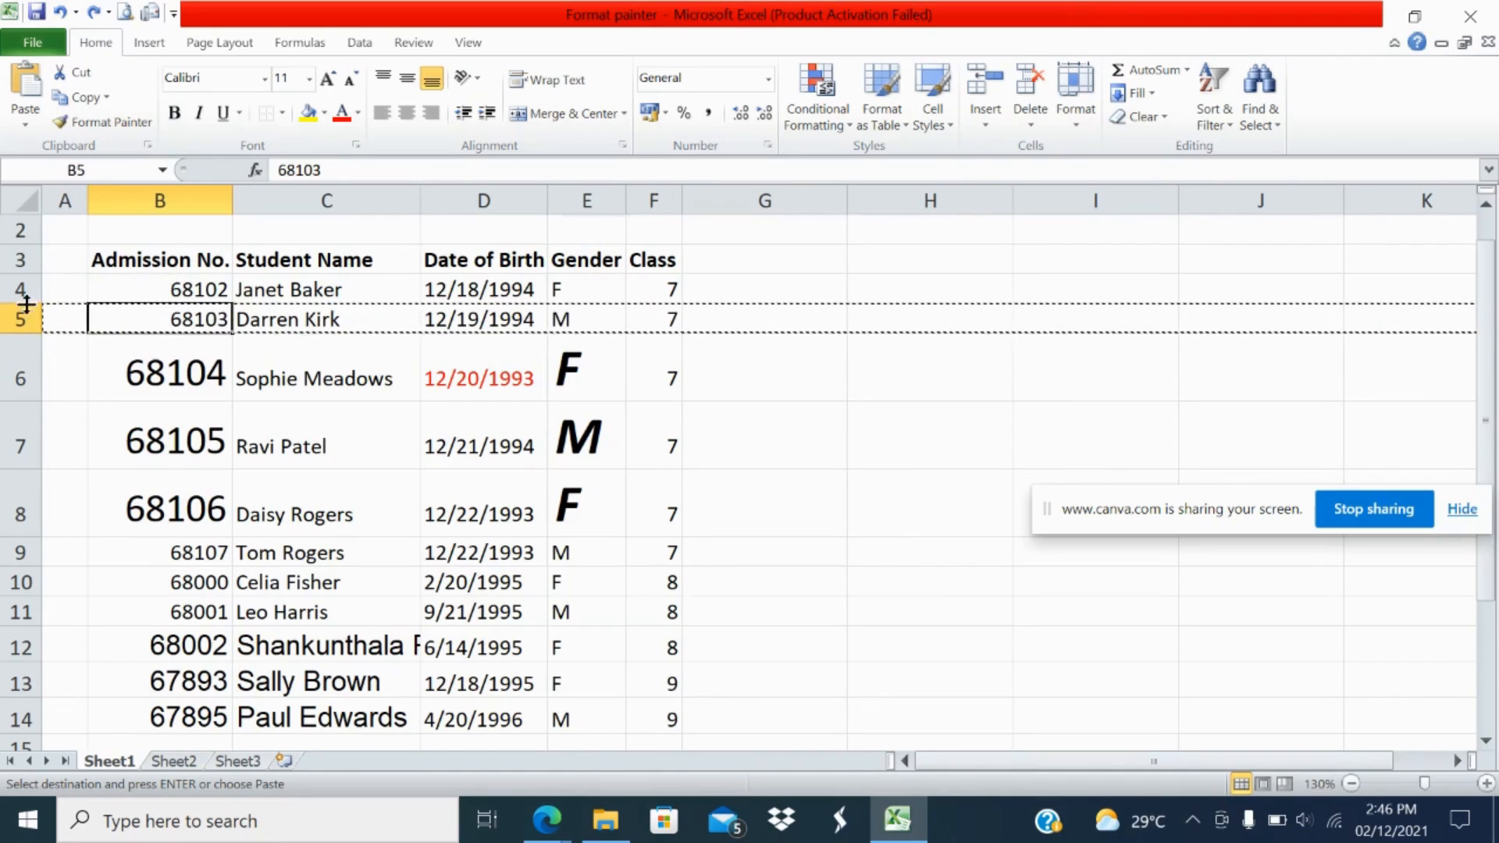
{"action": "left_click", "coordinate": [4, 320]}
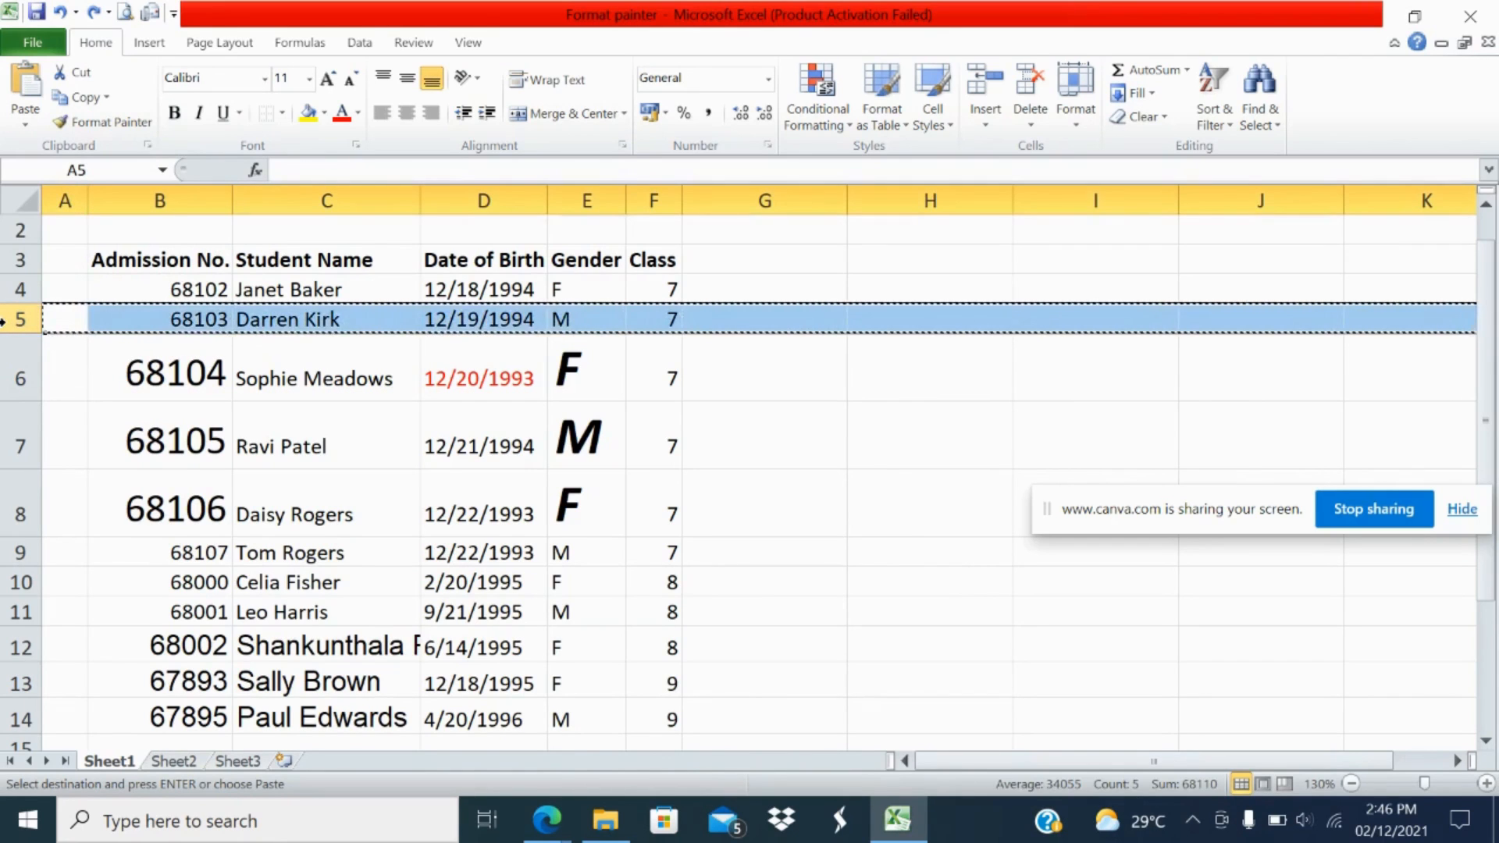
{"action": "left_click", "coordinate": [116, 125]}
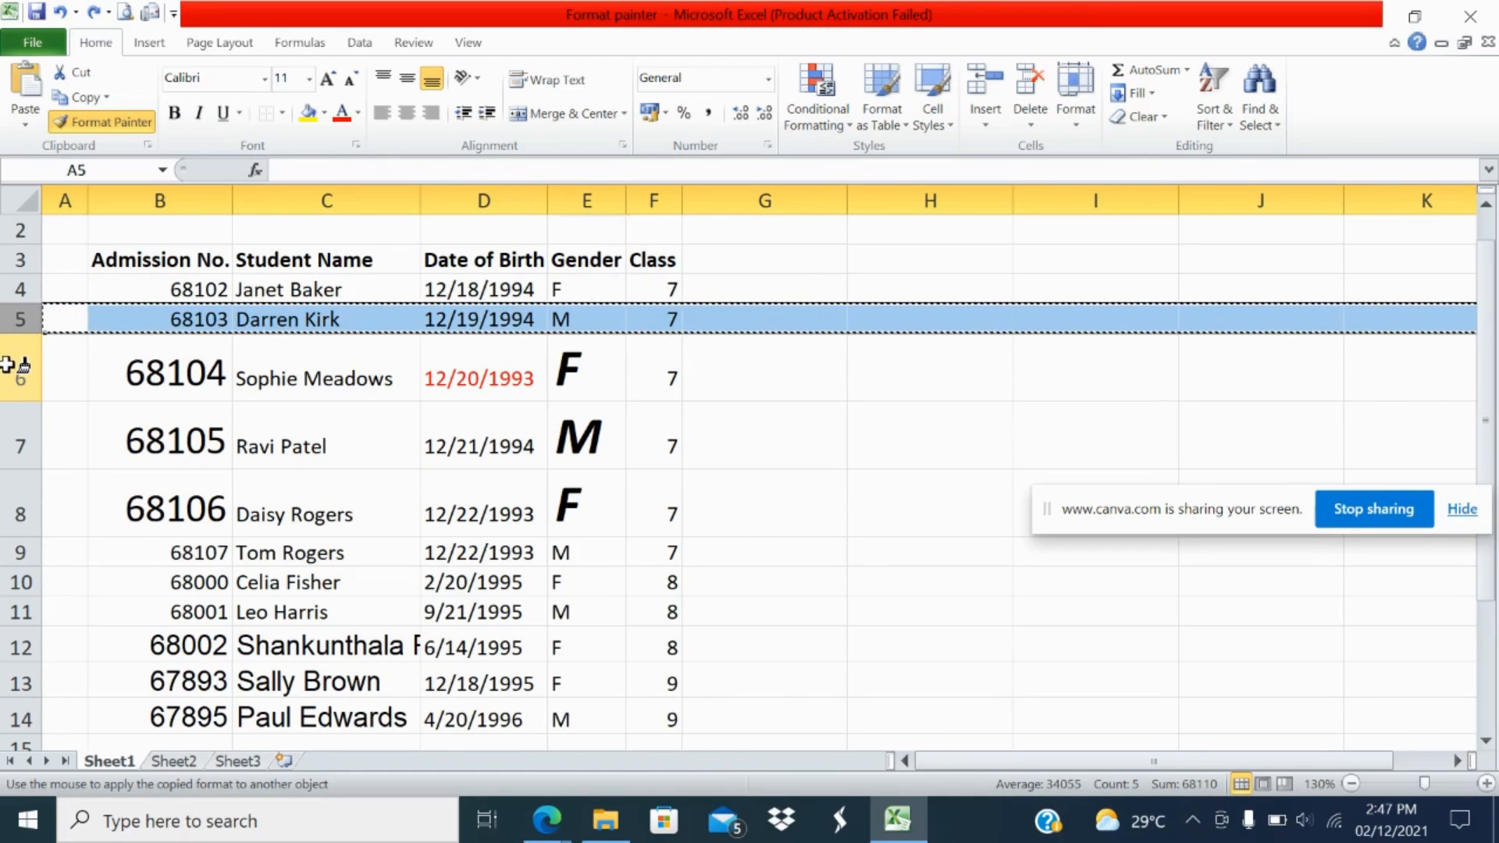
{"action": "left_click", "coordinate": [6, 364]}
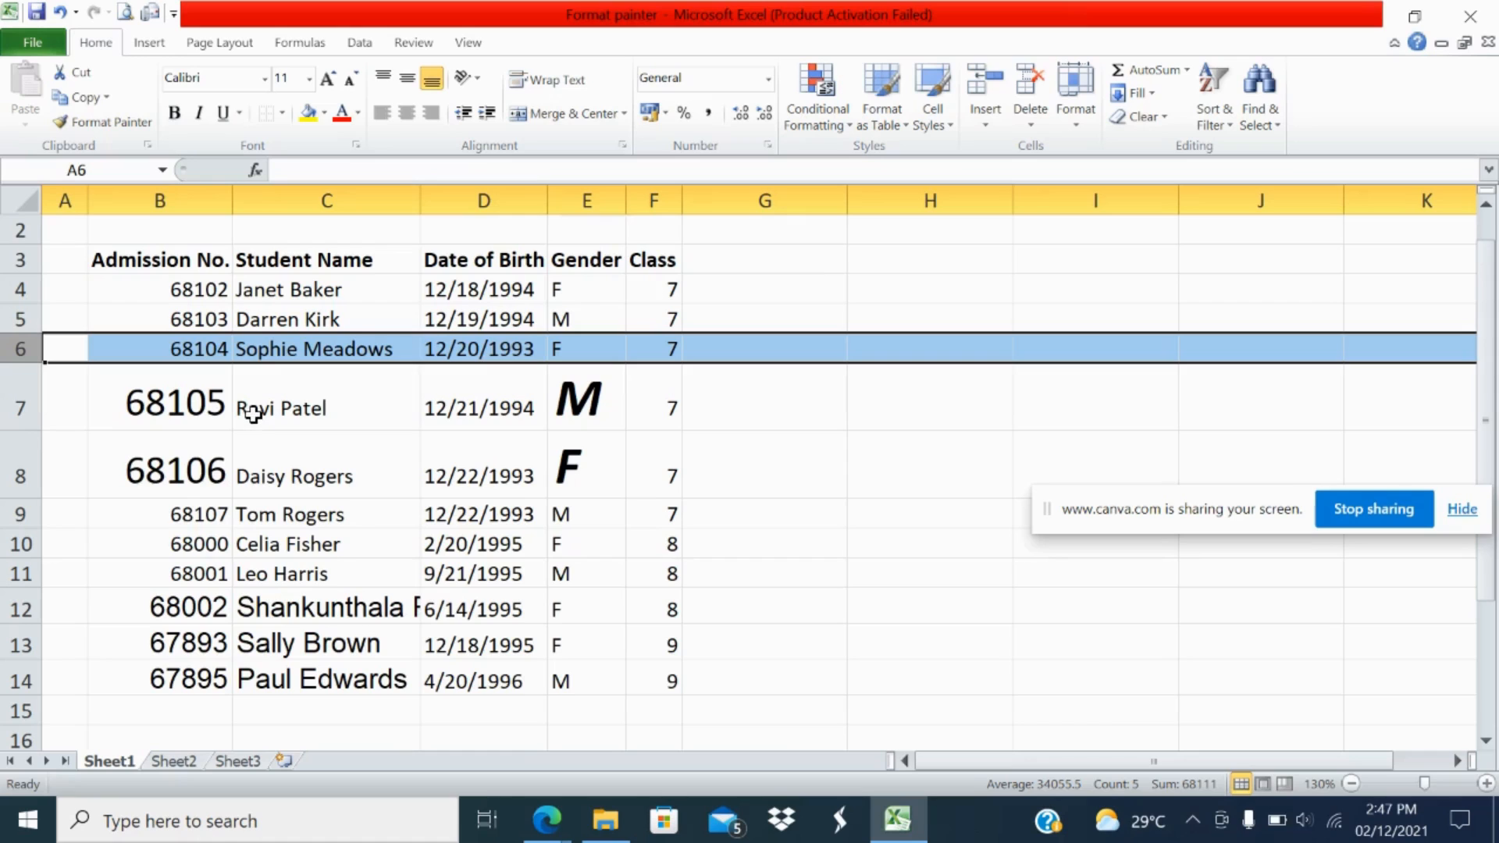
{"action": "left_click", "coordinate": [183, 342]}
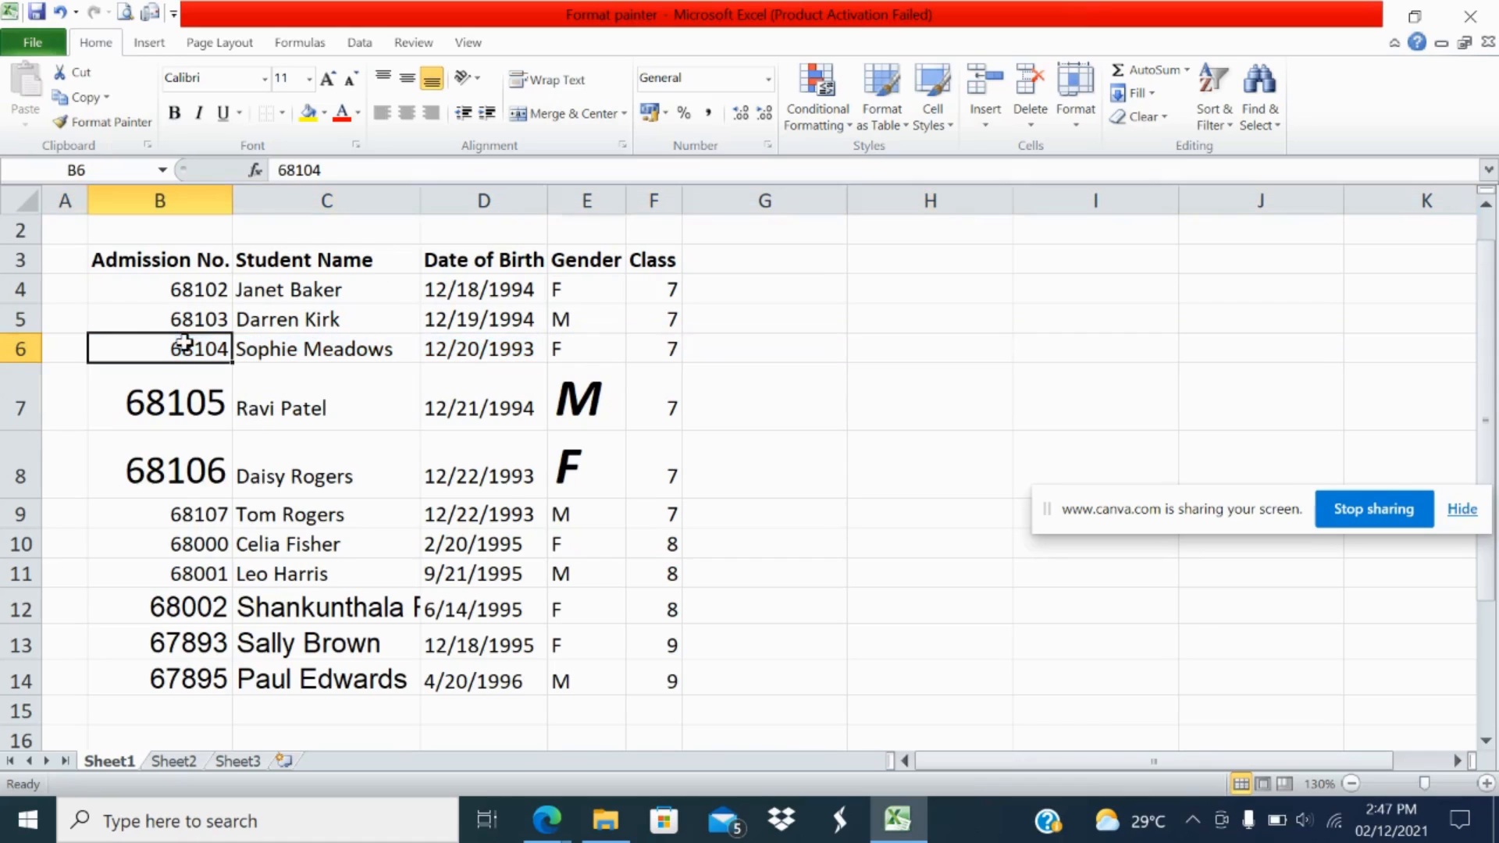
Step: Copy the formatting of the whole of row 6 onto rows 7, 8, 12, 13 and 14 with Format Painter locked, and switch it off
{"action": "left_click", "coordinate": [6, 351]}
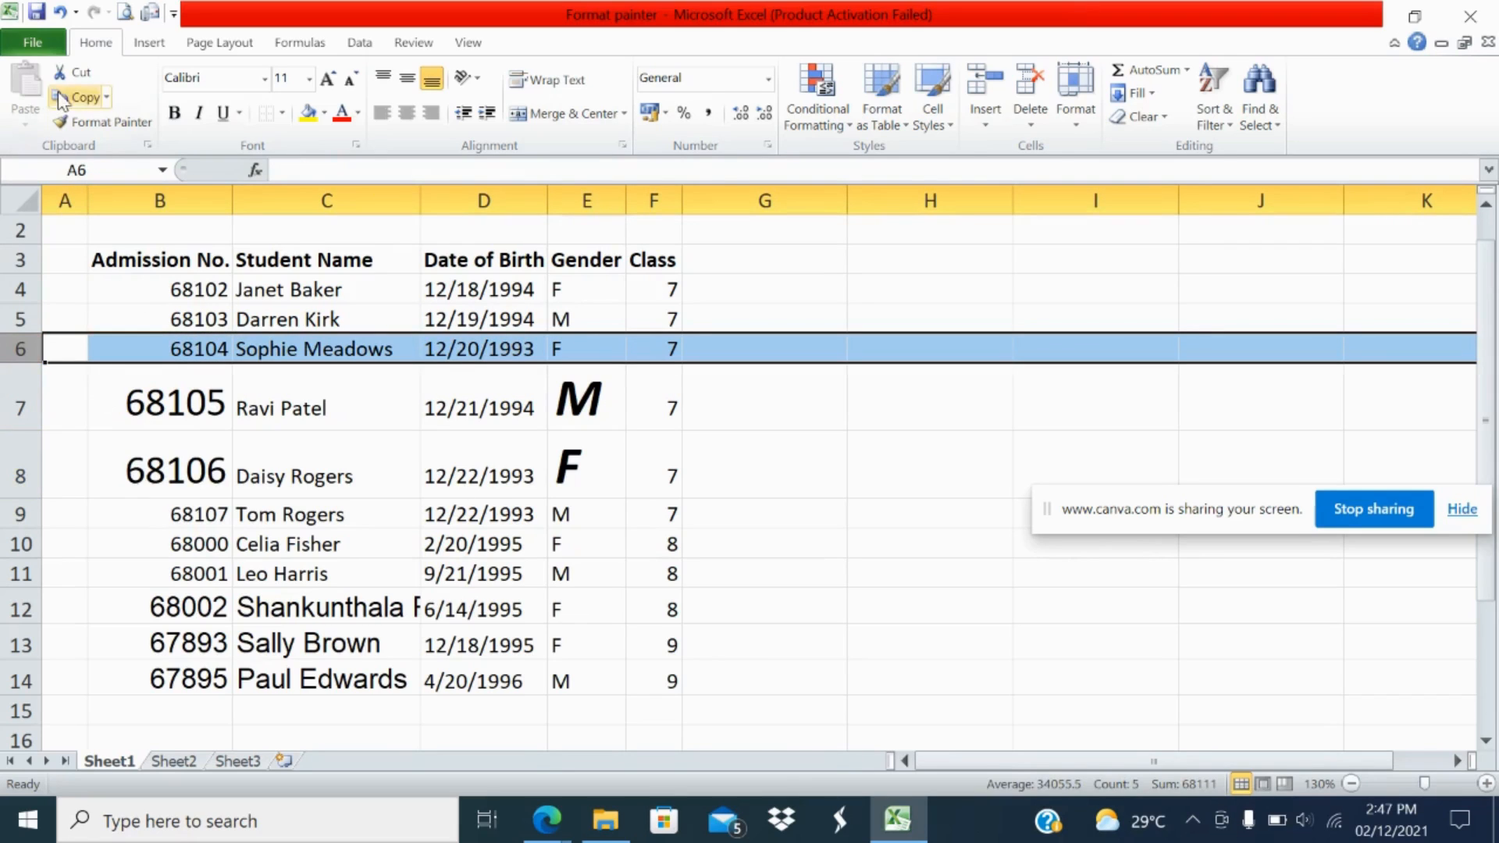
{"action": "left_click", "coordinate": [106, 131]}
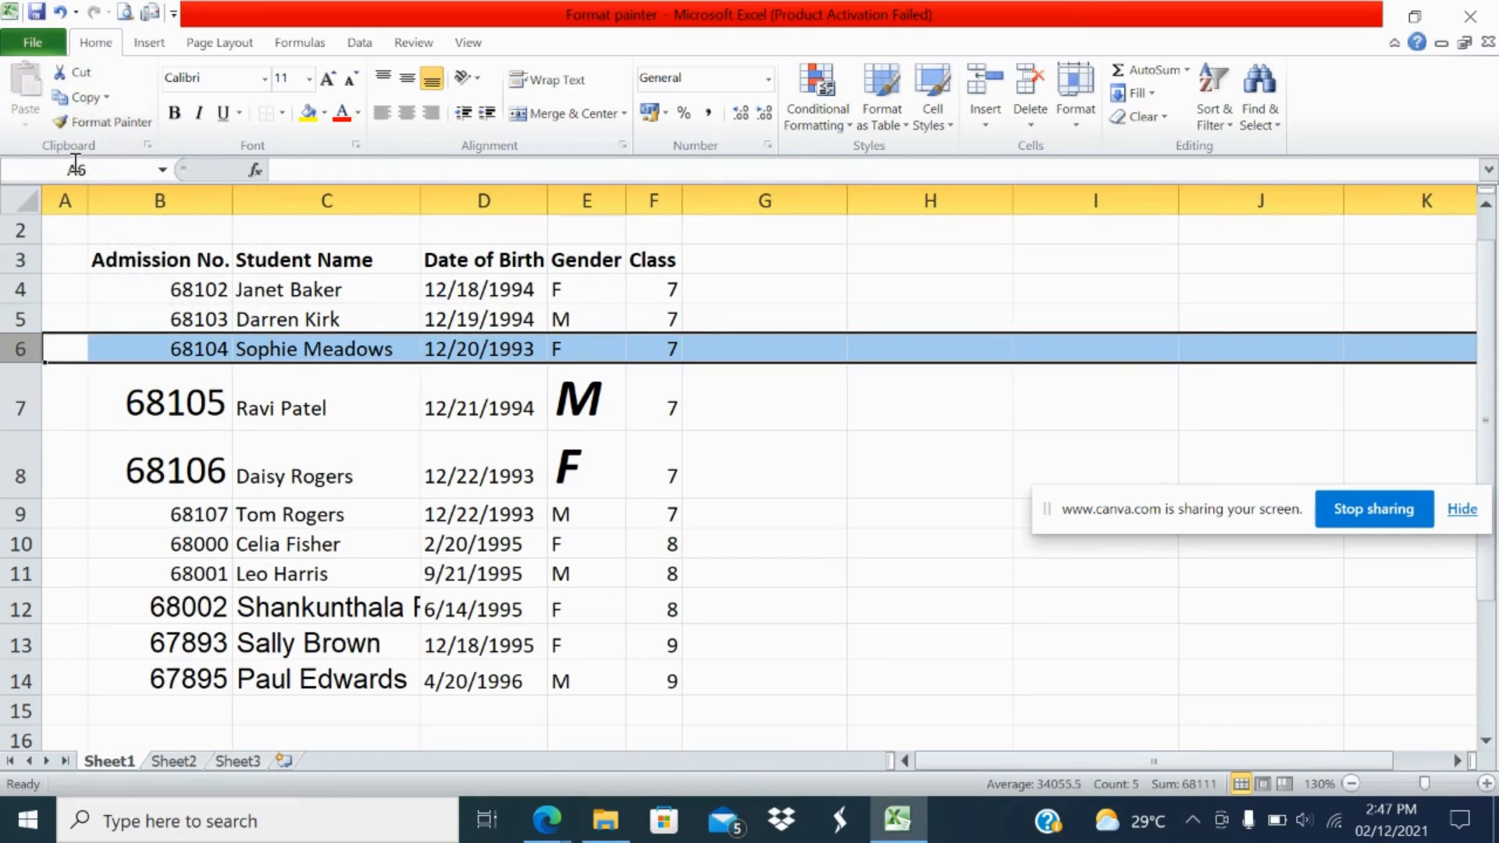
{"action": "left_click", "coordinate": [106, 122]}
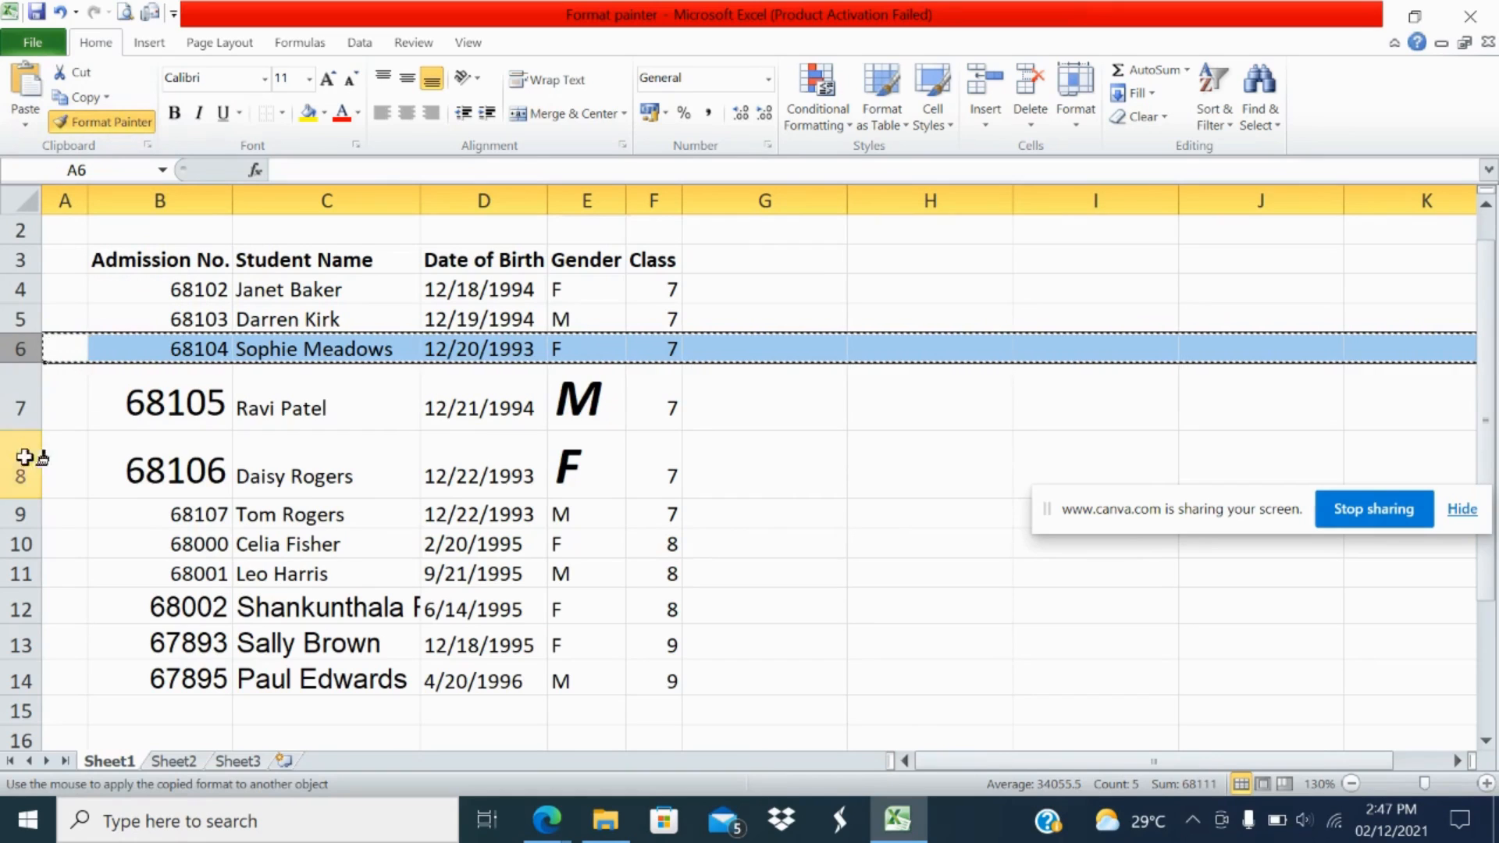
{"action": "left_click", "coordinate": [17, 405]}
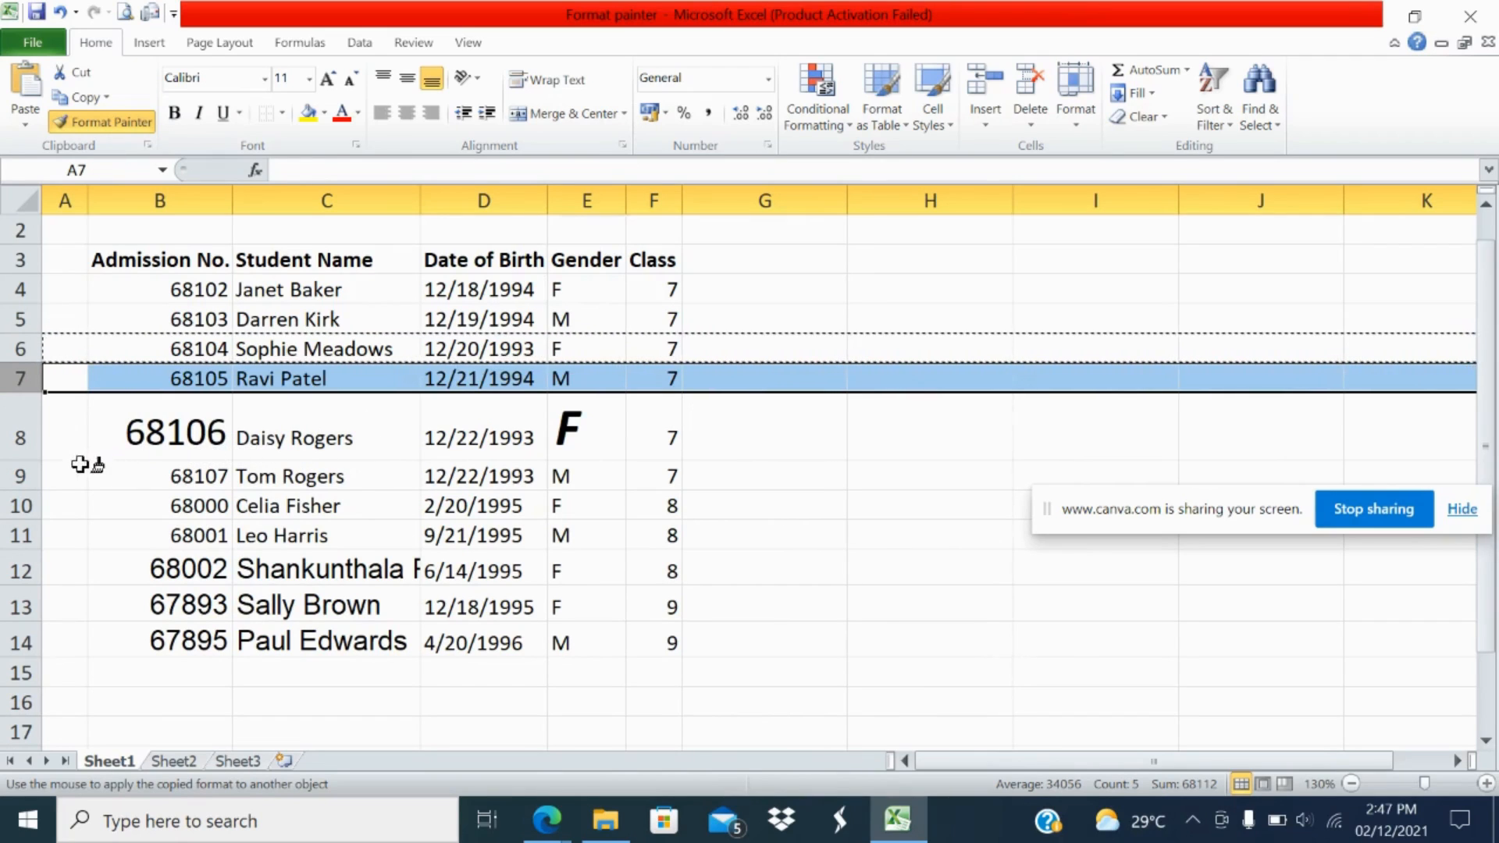
{"action": "left_click", "coordinate": [14, 441]}
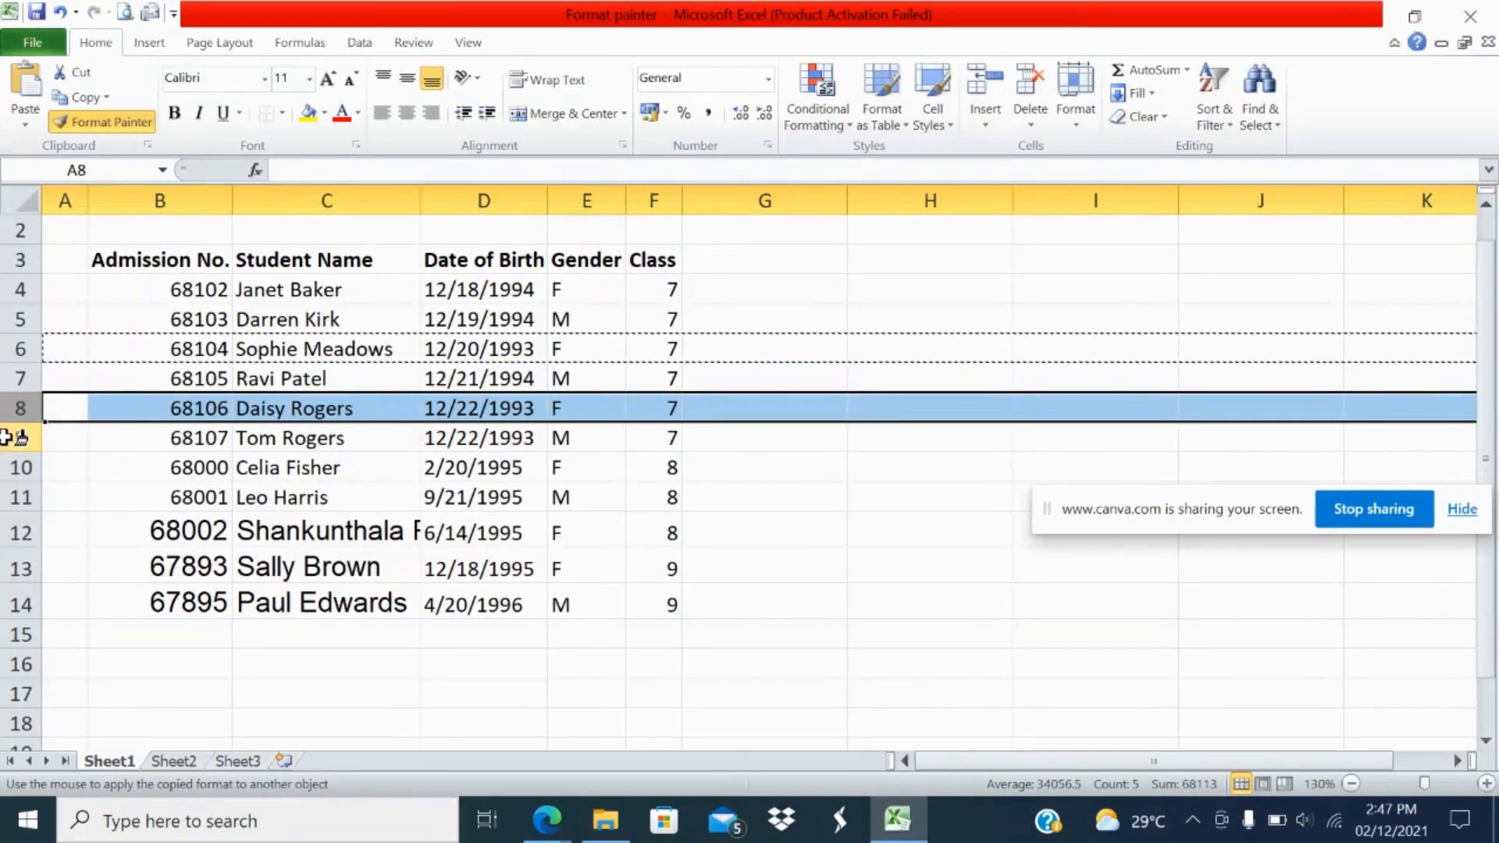
{"action": "left_click", "coordinate": [14, 534]}
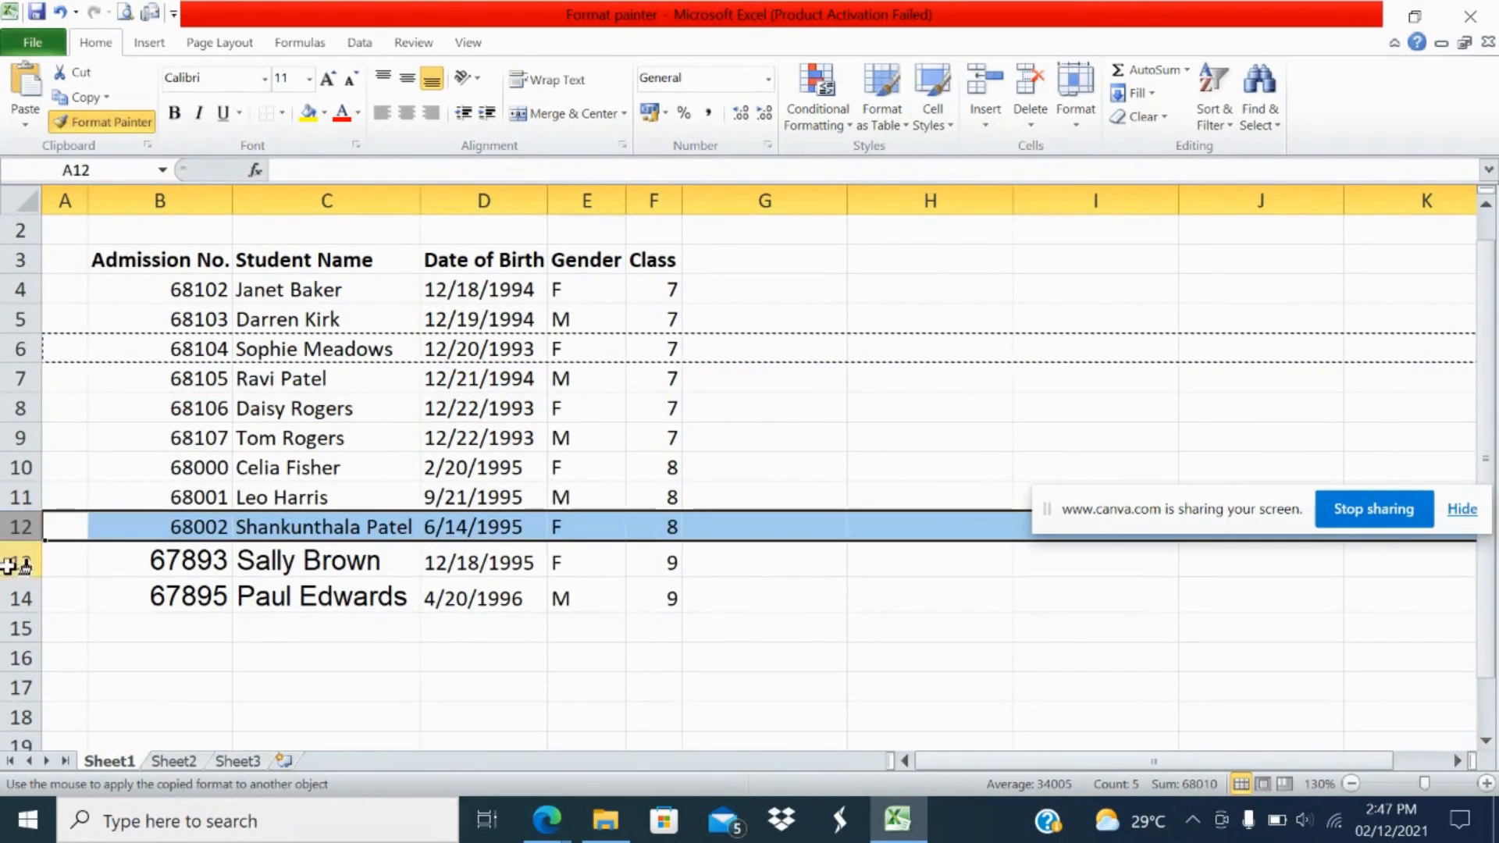
{"action": "left_click", "coordinate": [16, 559]}
{"action": "left_click", "coordinate": [19, 587]}
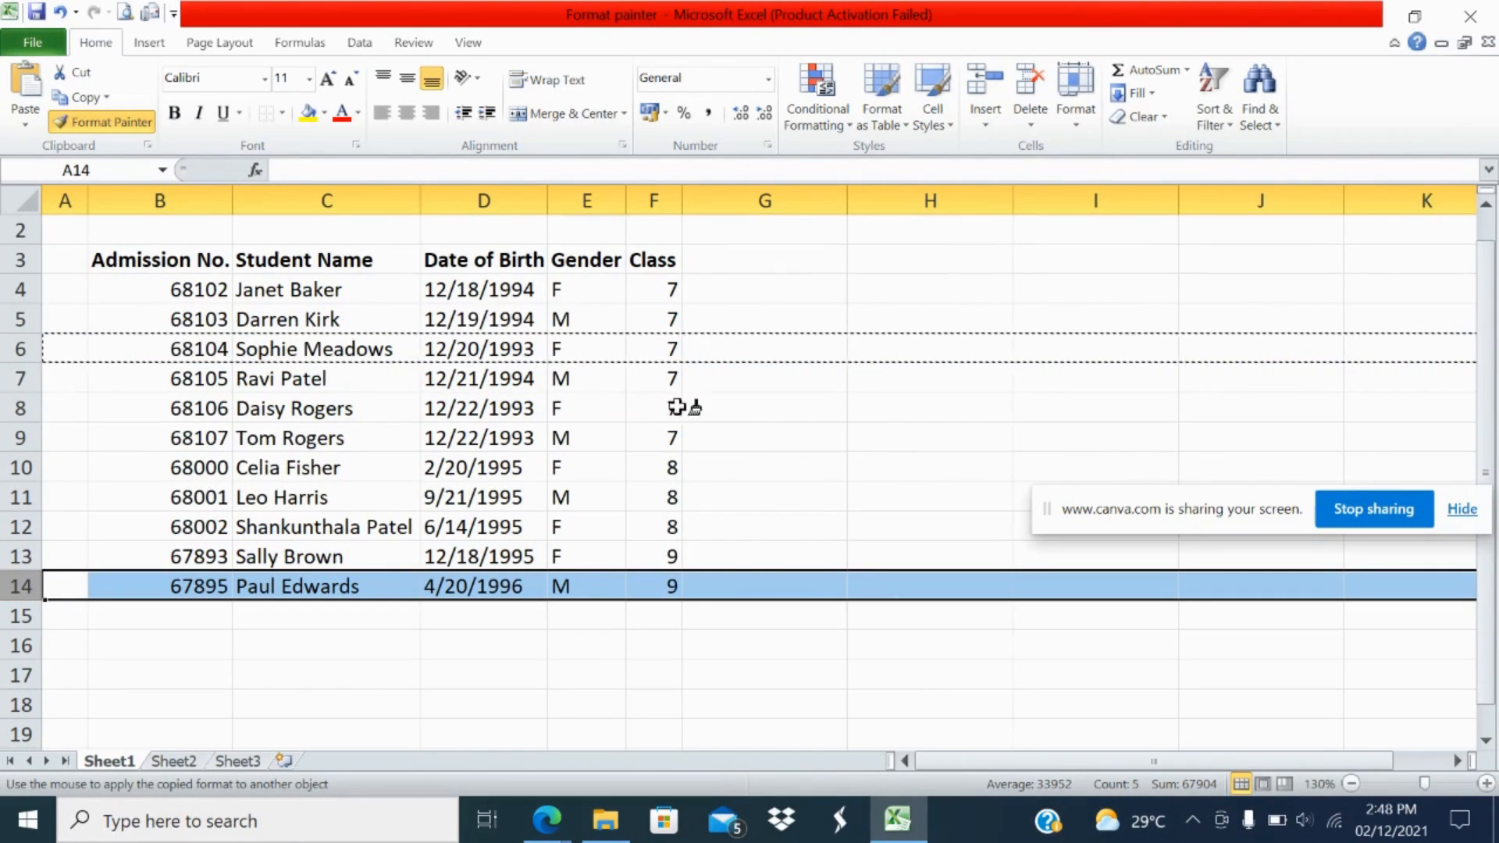
{"action": "left_click", "coordinate": [431, 634]}
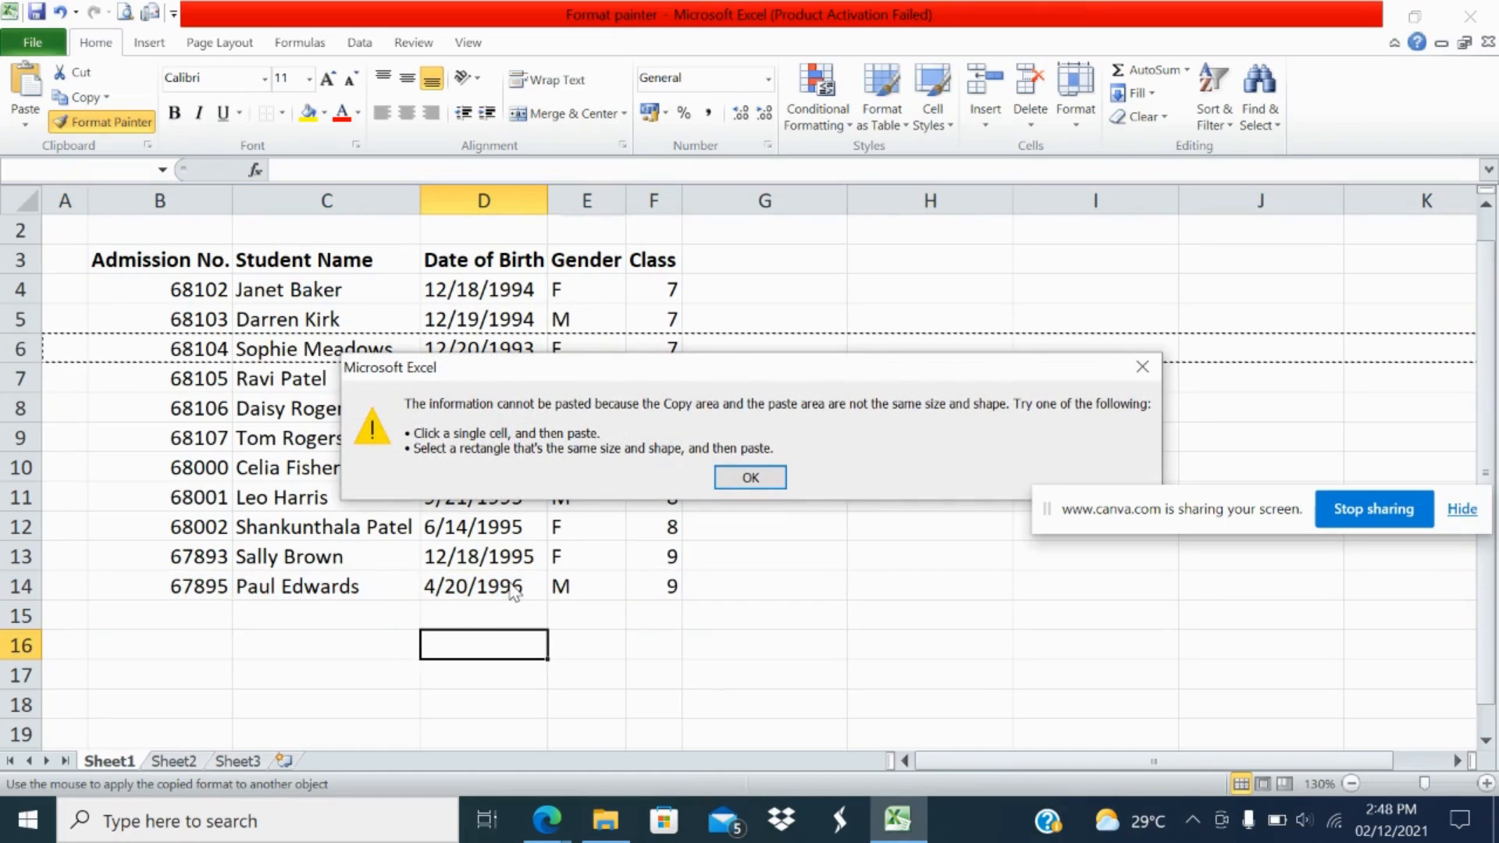
{"action": "key", "text": "Return"}
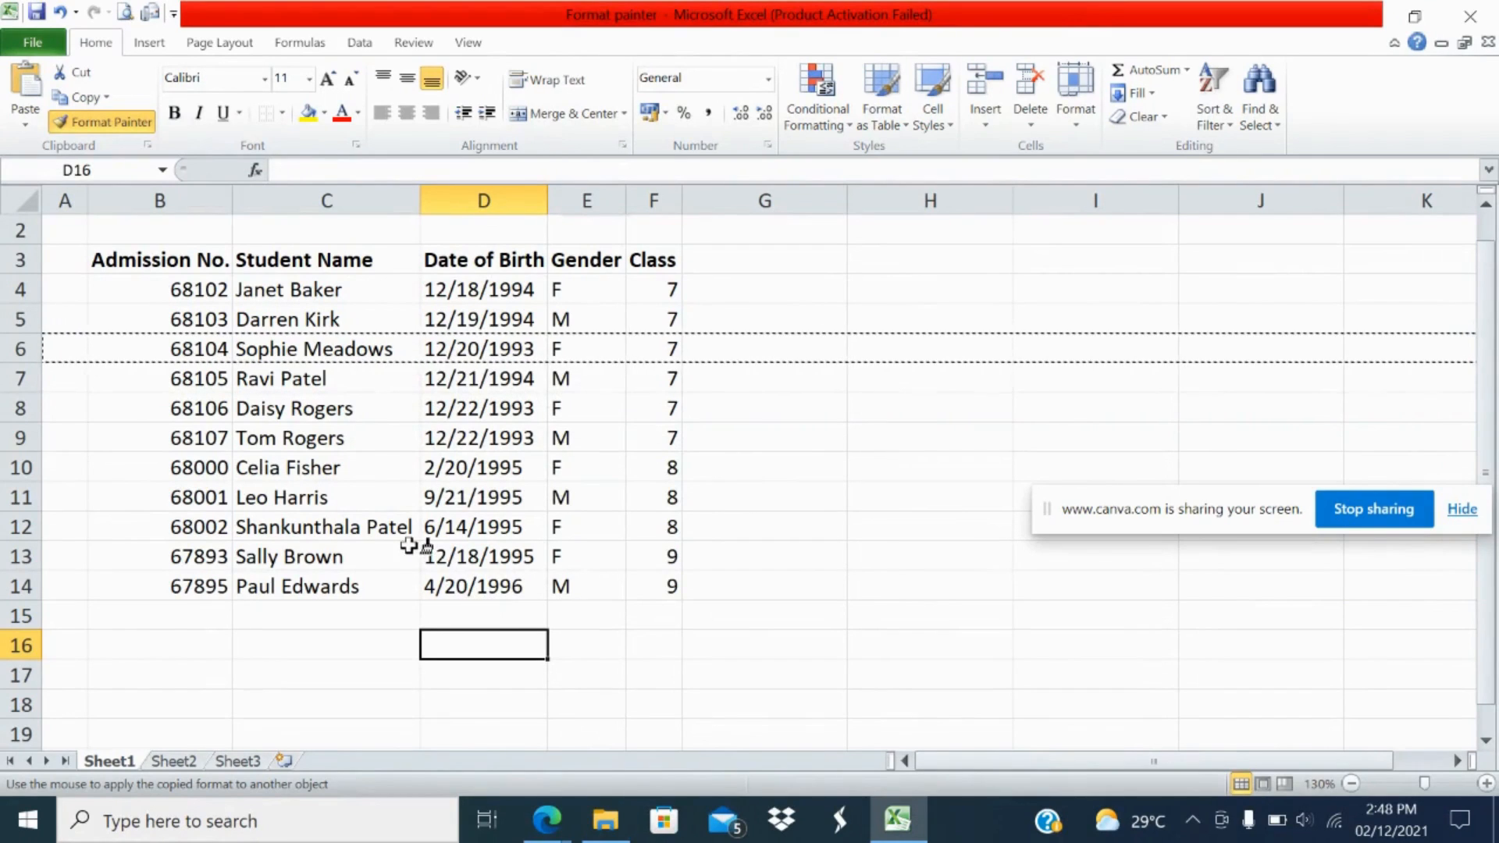
{"action": "key", "text": "Escape"}
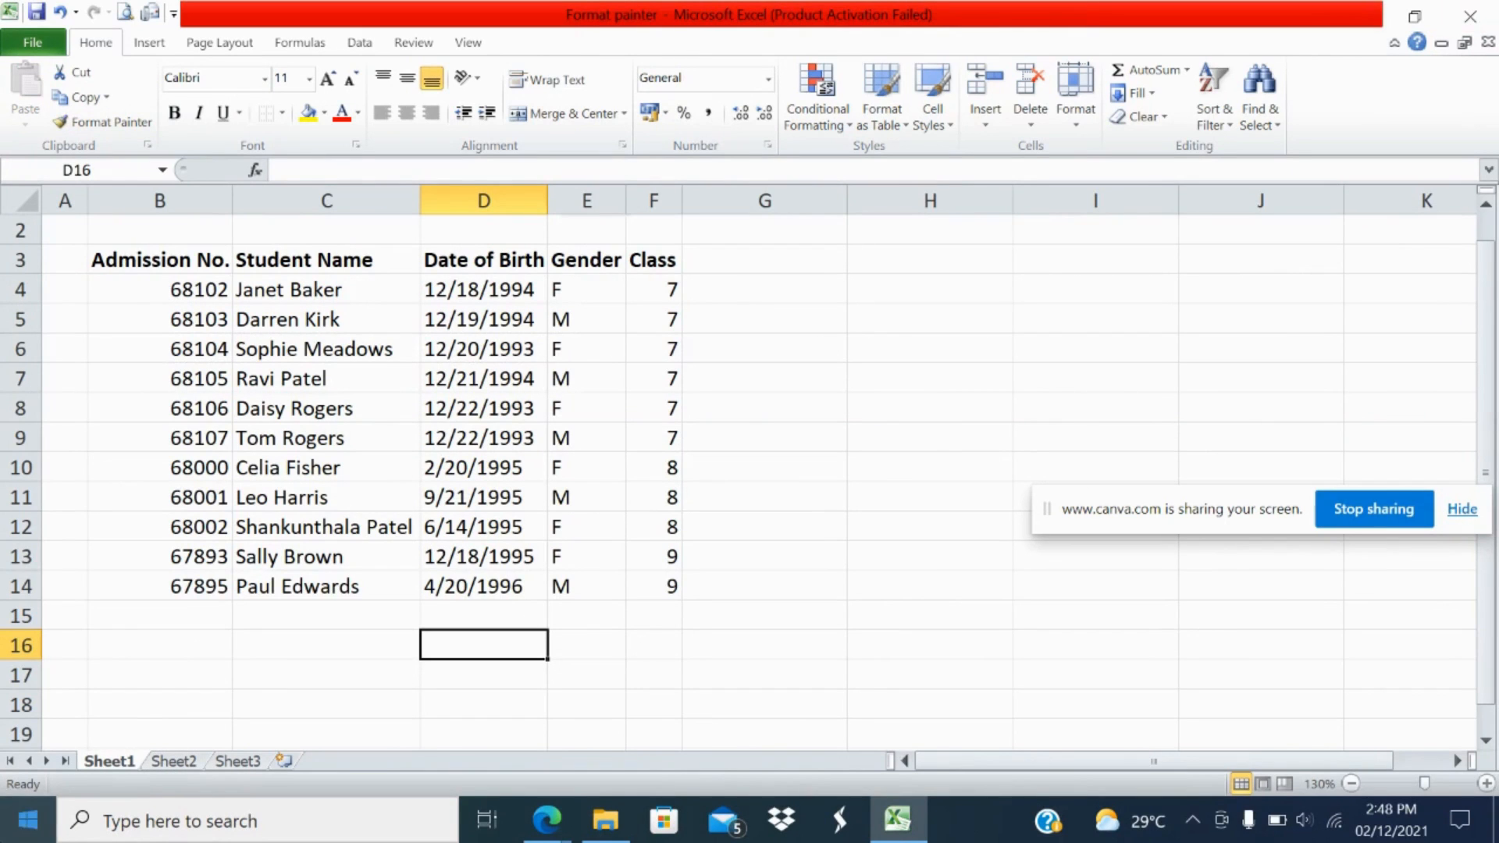
Step: Look at the unformatted student tables on Sheet2 and Sheet3, and return to Sheet1
{"action": "left_click", "coordinate": [155, 762]}
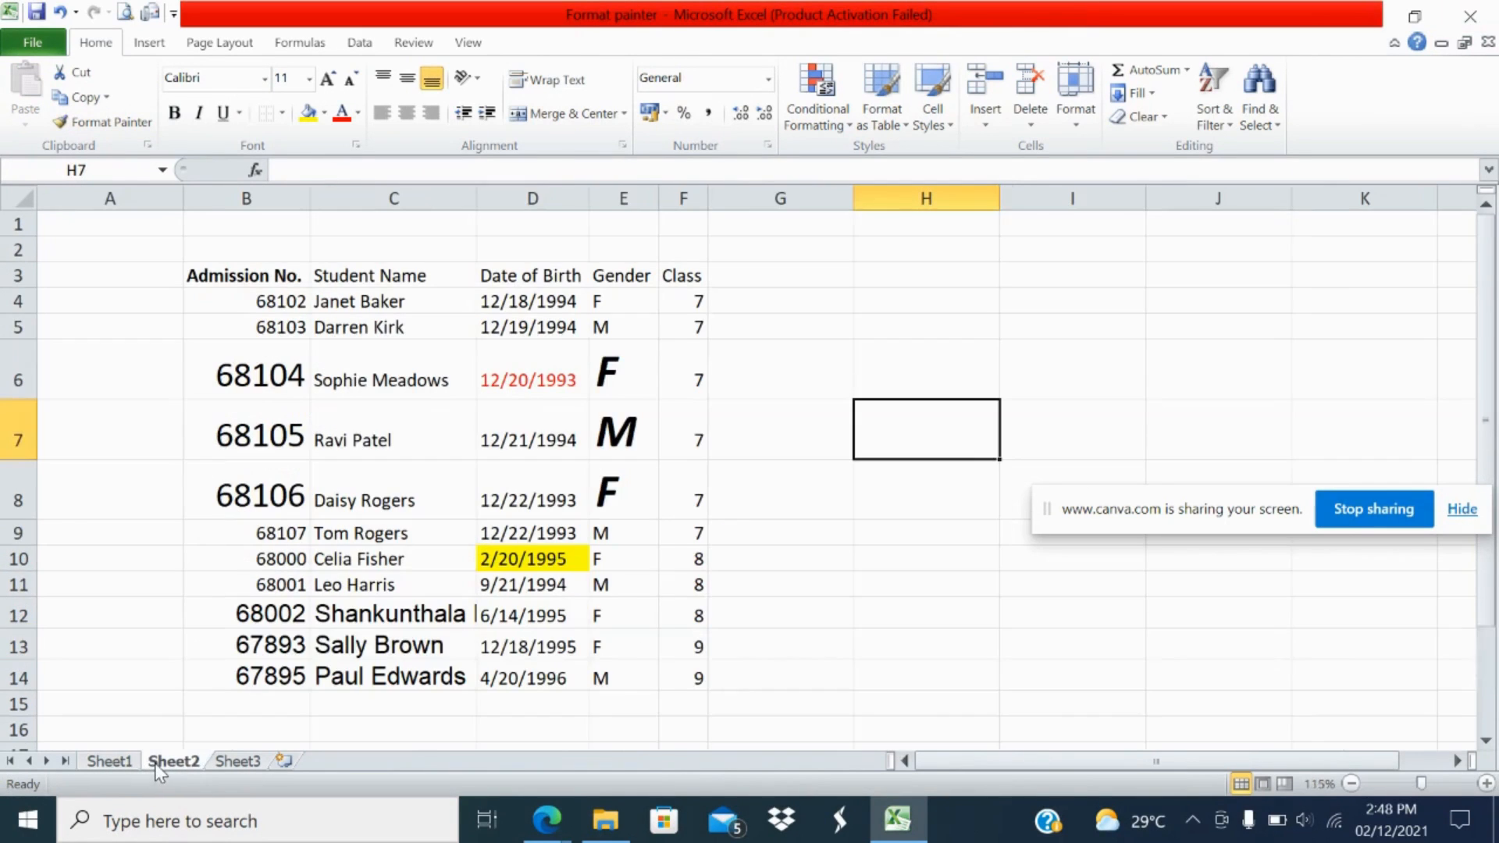
{"action": "left_click", "coordinate": [234, 761]}
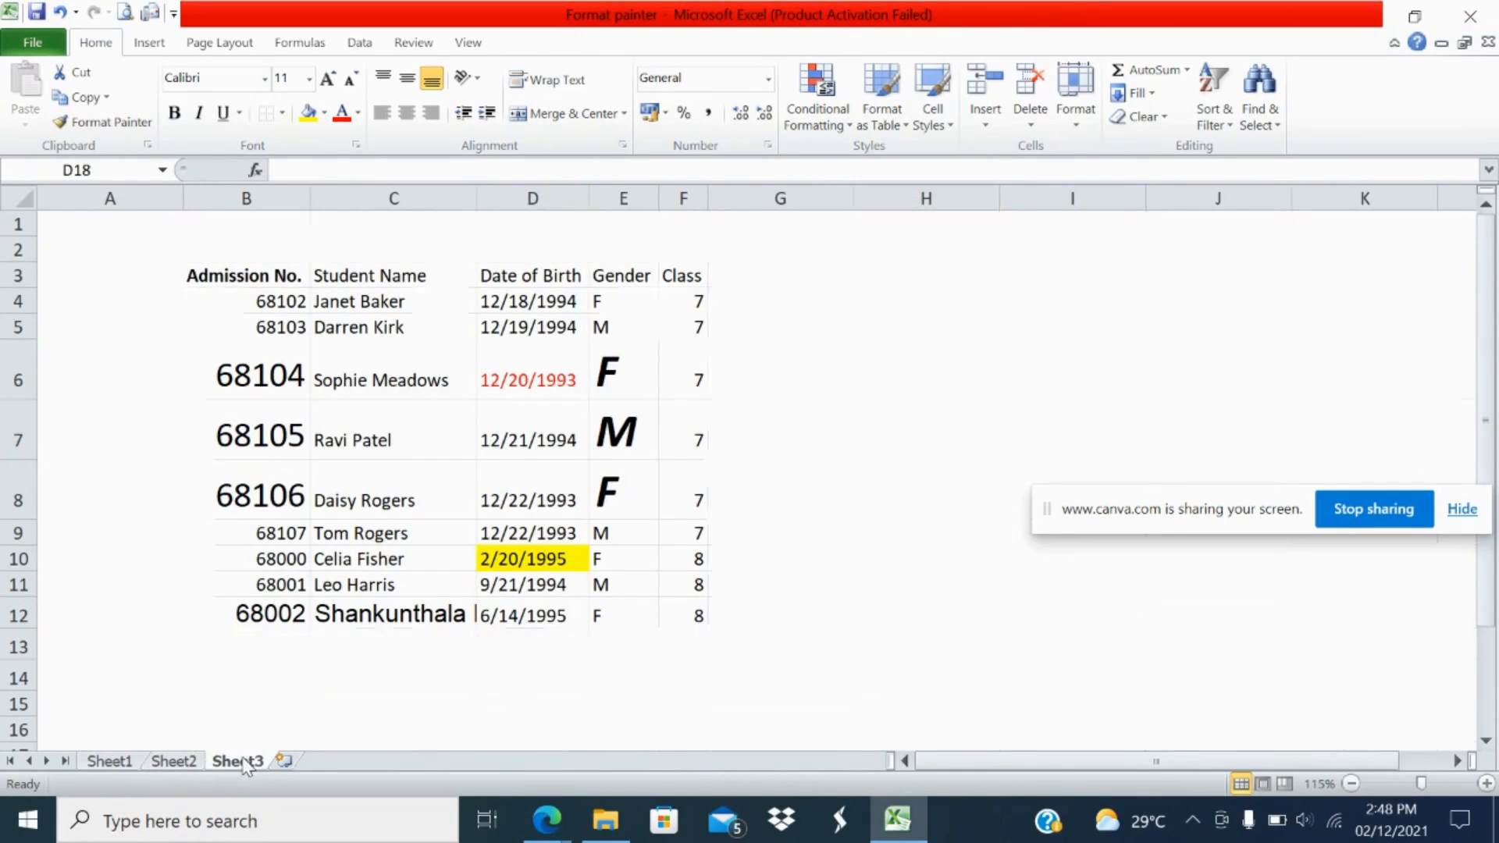
{"action": "left_click", "coordinate": [101, 767]}
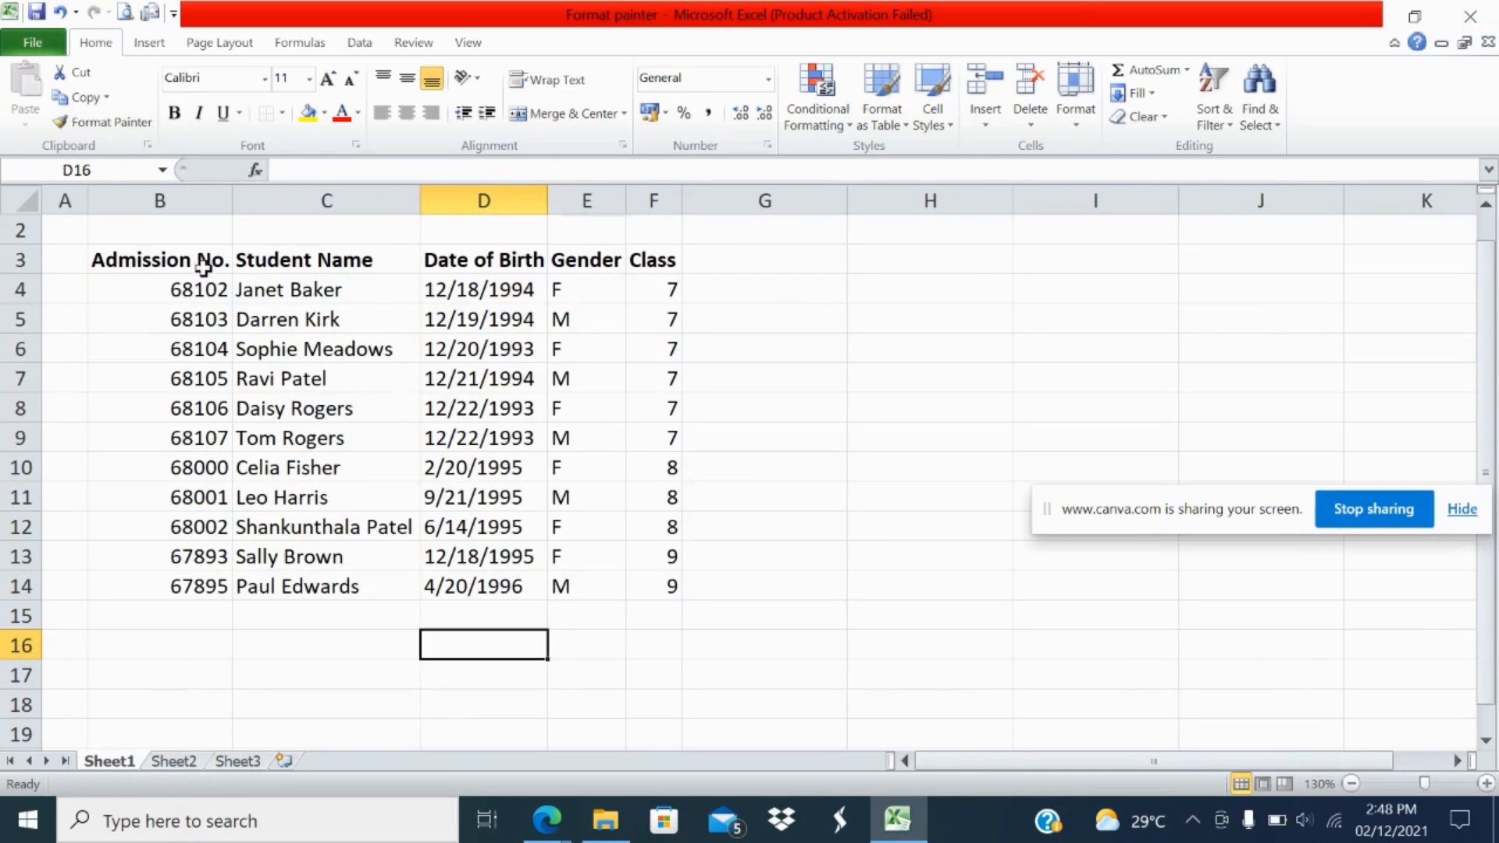
Step: Apply All Borders and a Thick Box Border to the student table B3:F14 on Sheet1
{"action": "left_click_drag", "start_coordinate": [199, 264], "coordinate": [667, 587]}
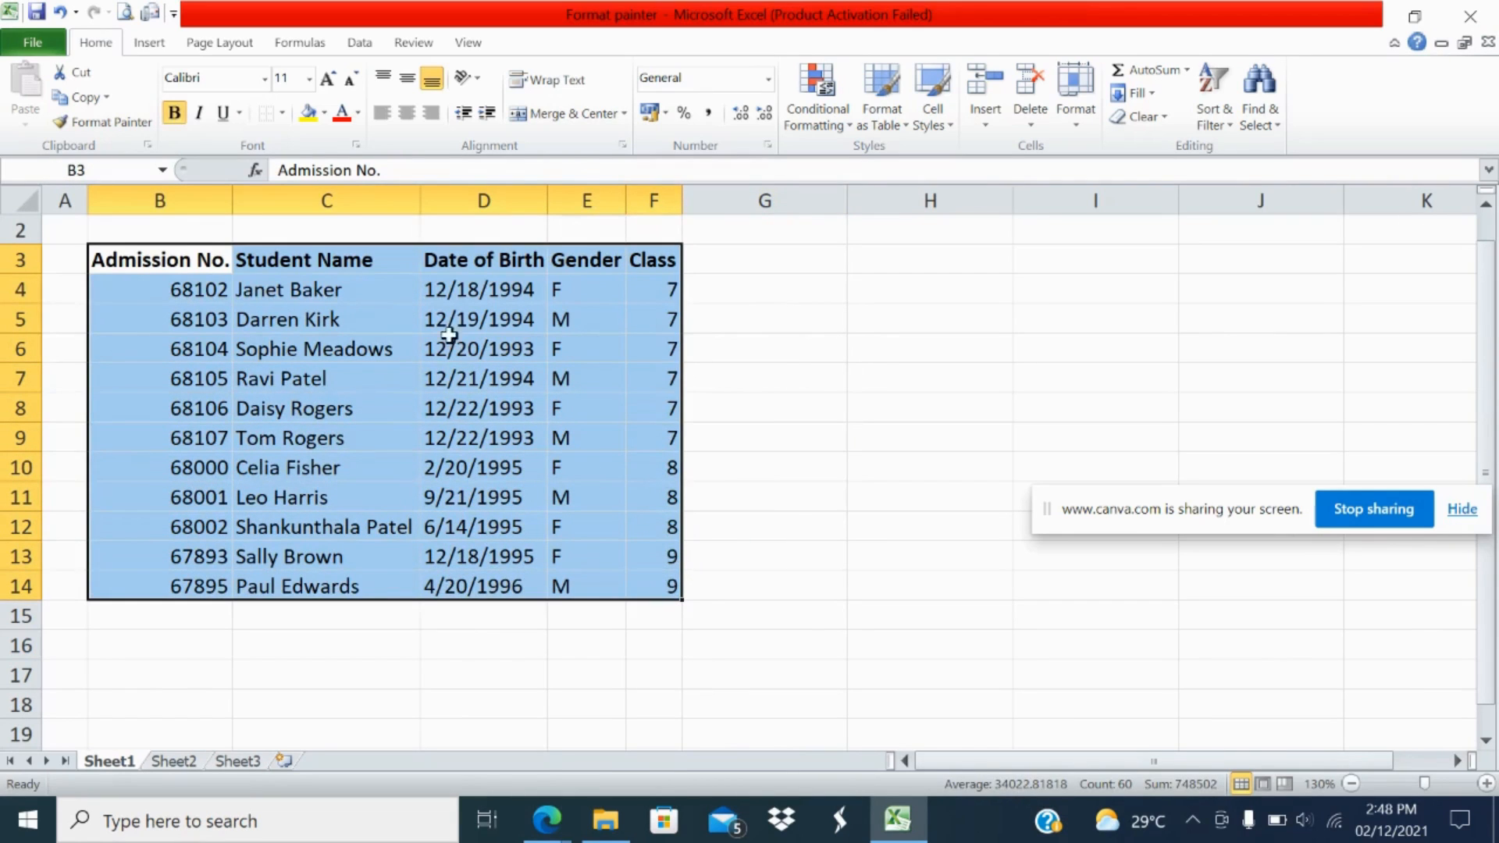
{"action": "left_click", "coordinate": [281, 112]}
{"action": "left_click", "coordinate": [265, 291]}
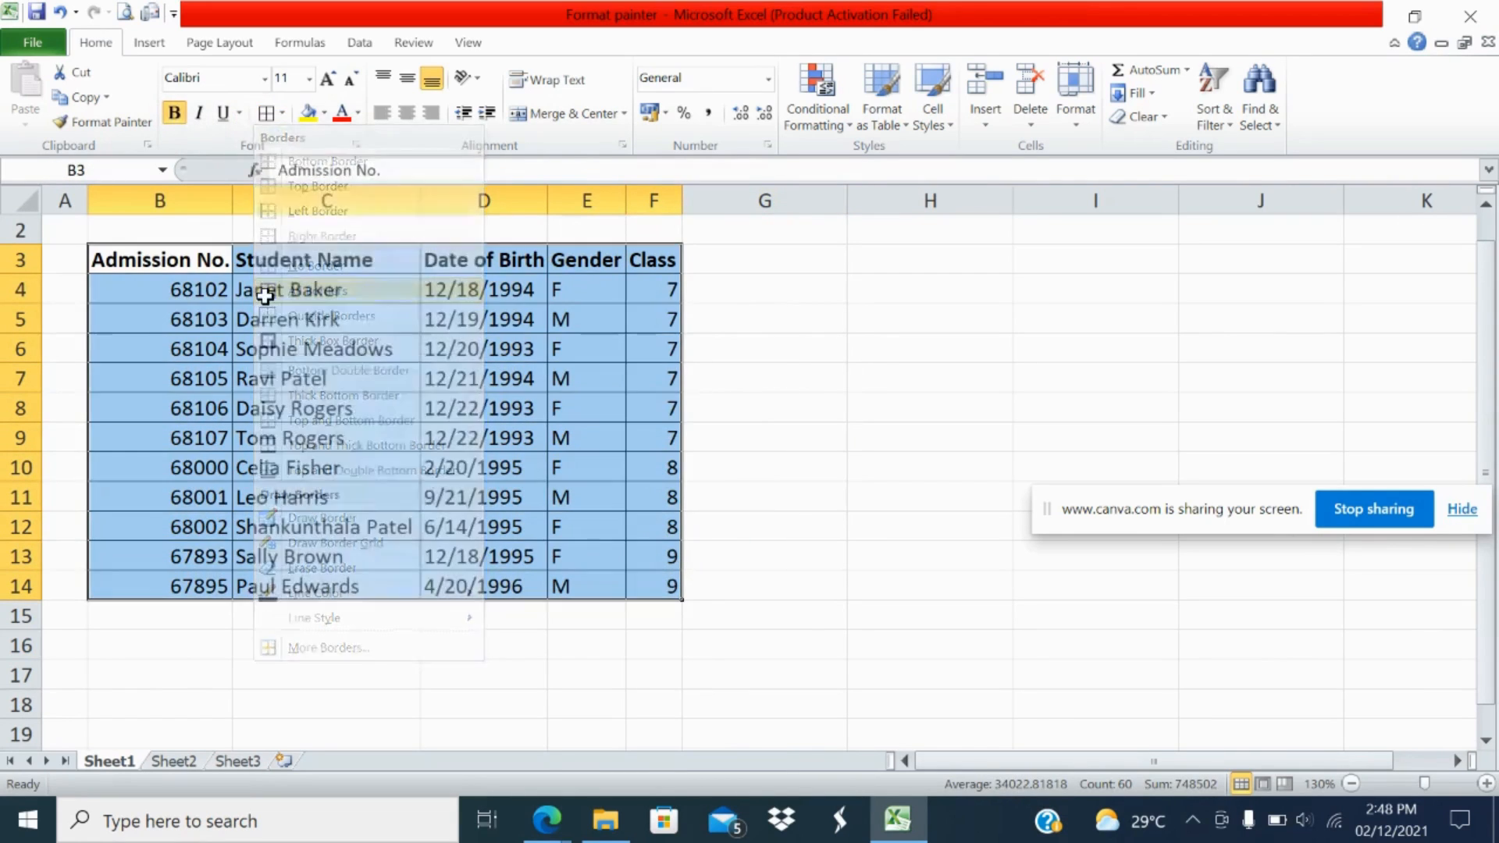
{"action": "left_click", "coordinate": [282, 113]}
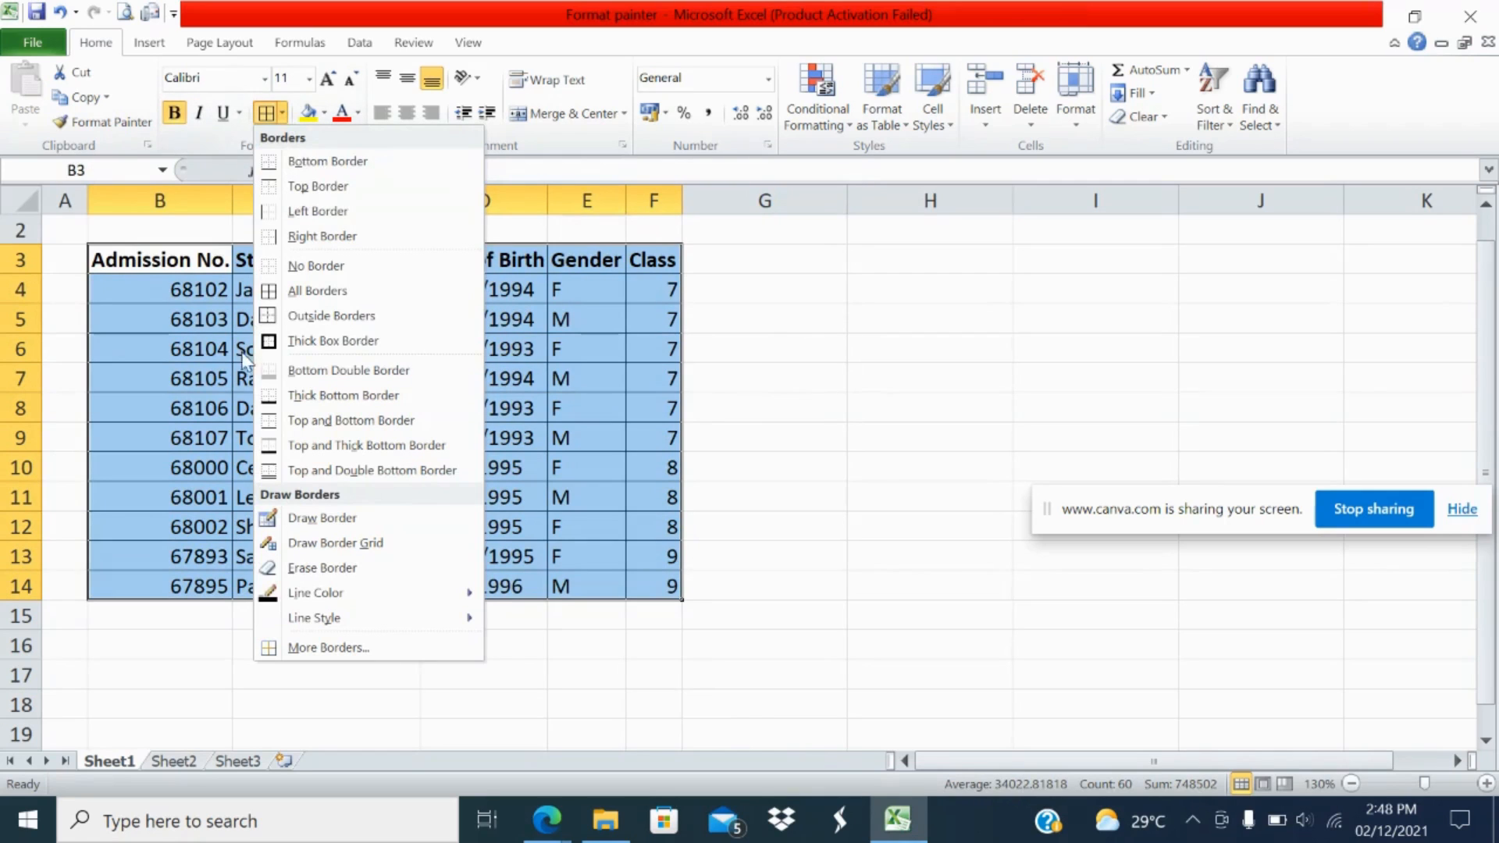
{"action": "left_click", "coordinate": [269, 342]}
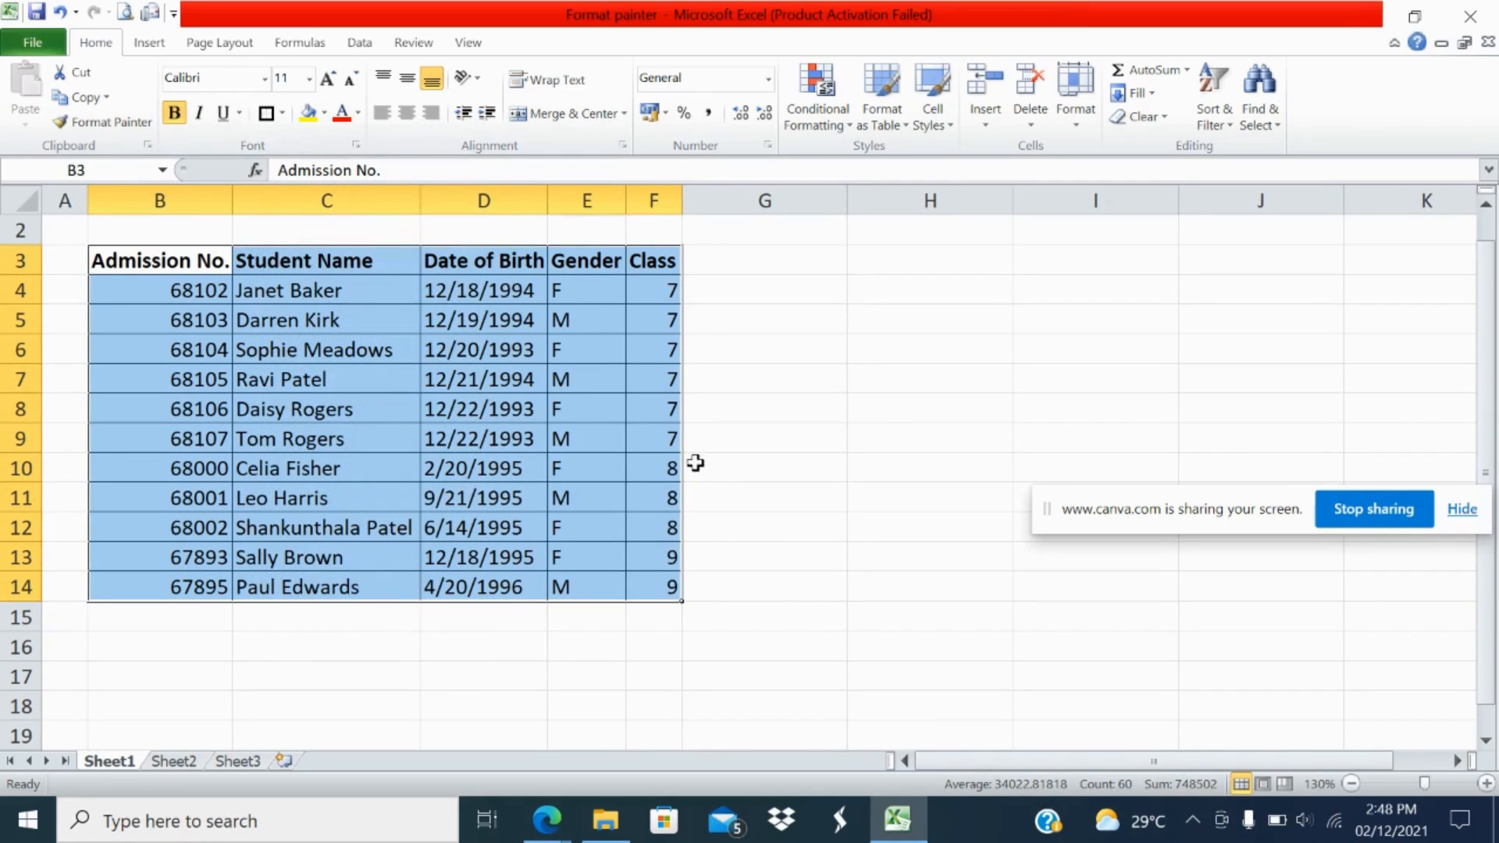
Step: Fill the heading cells B3:F3 of the student table with a light blue theme colour
{"action": "left_click_drag", "start_coordinate": [141, 254], "coordinate": [659, 263]}
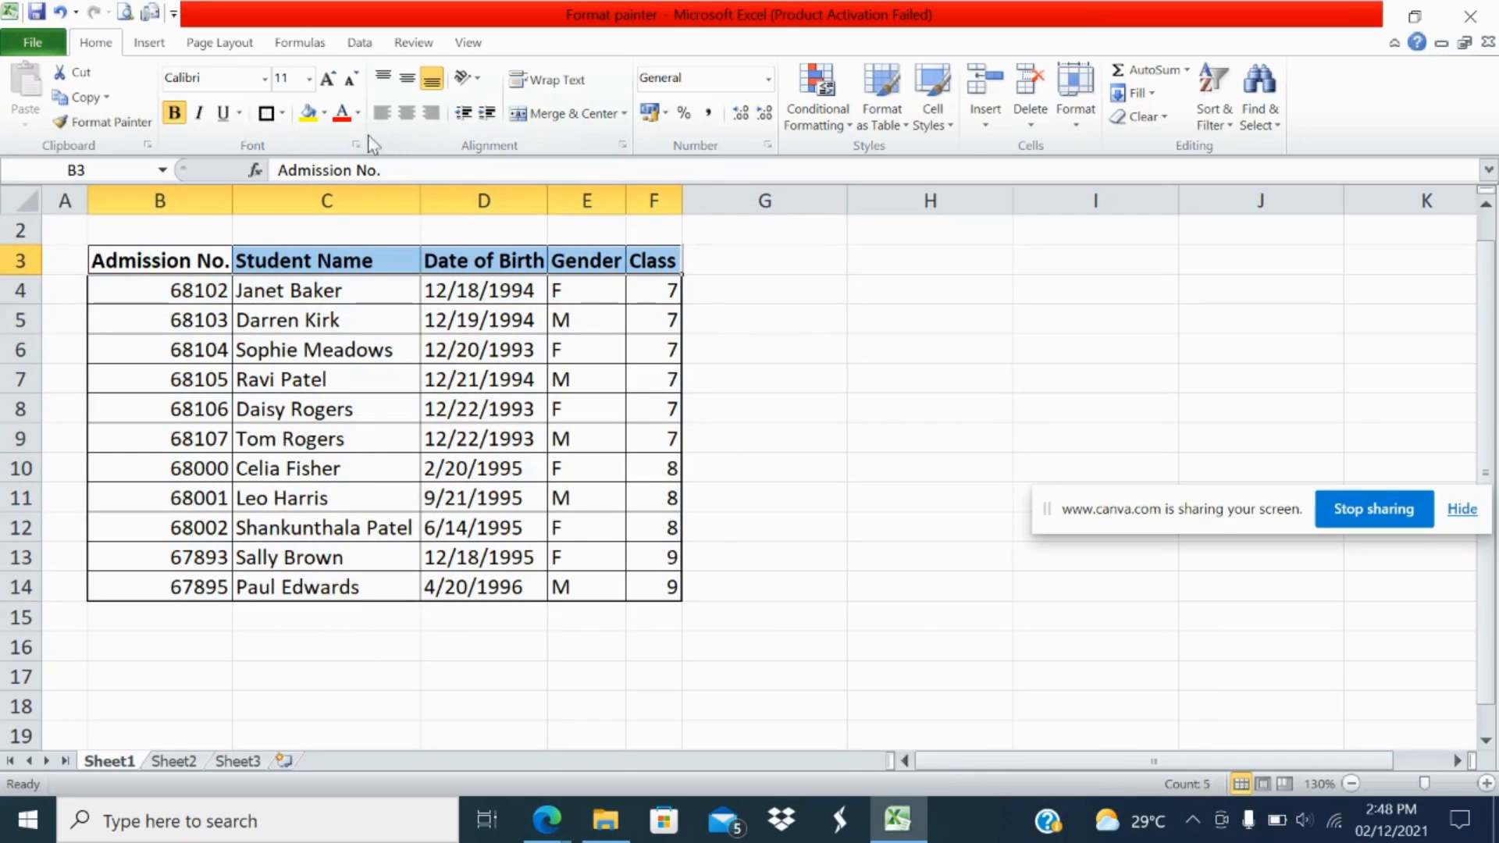
{"action": "left_click", "coordinate": [324, 114]}
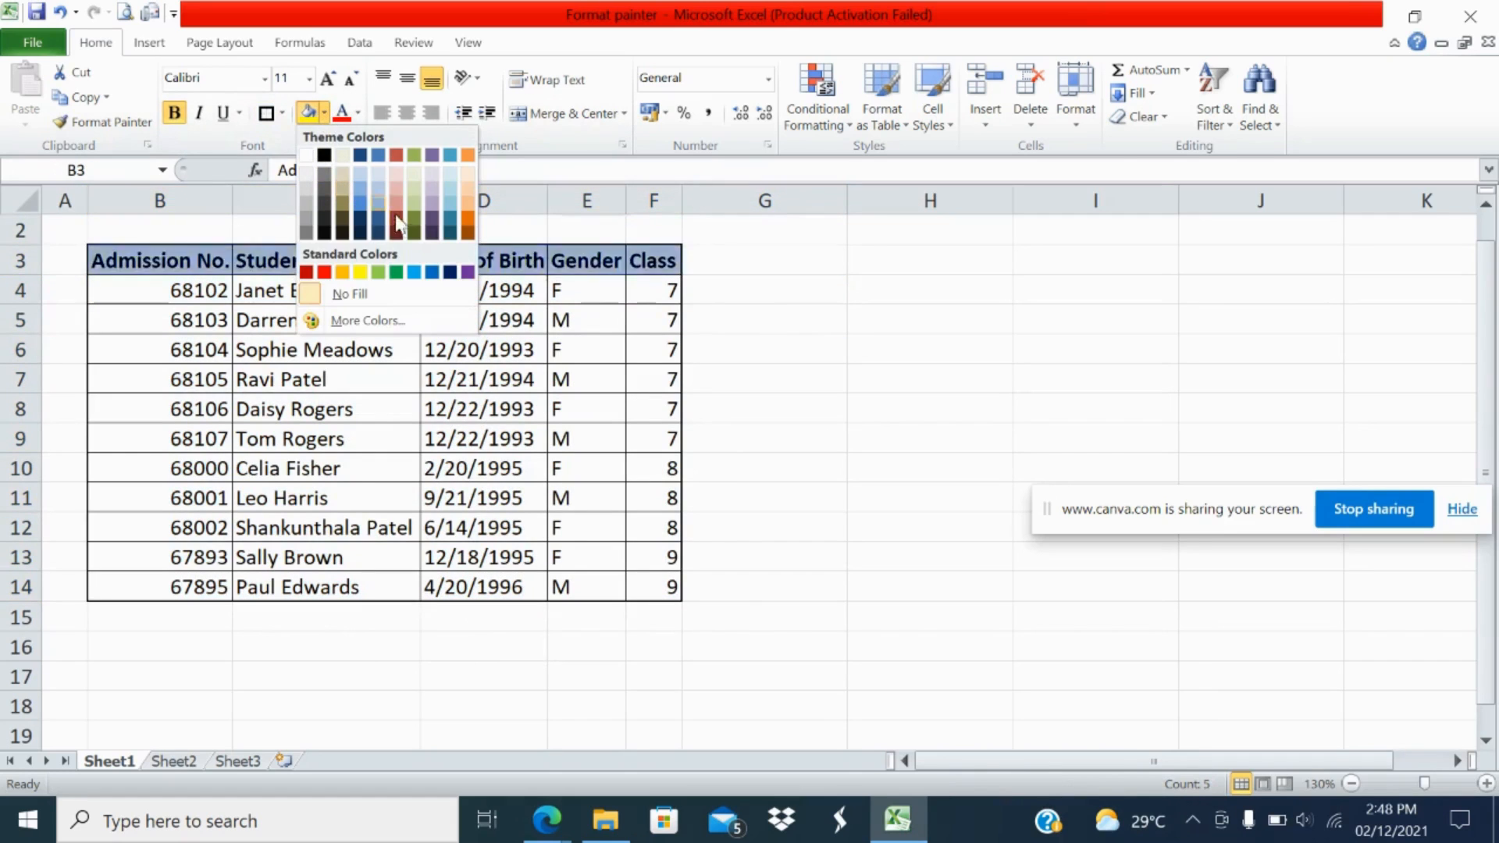
{"action": "left_click", "coordinate": [382, 194]}
{"action": "left_click", "coordinate": [792, 409]}
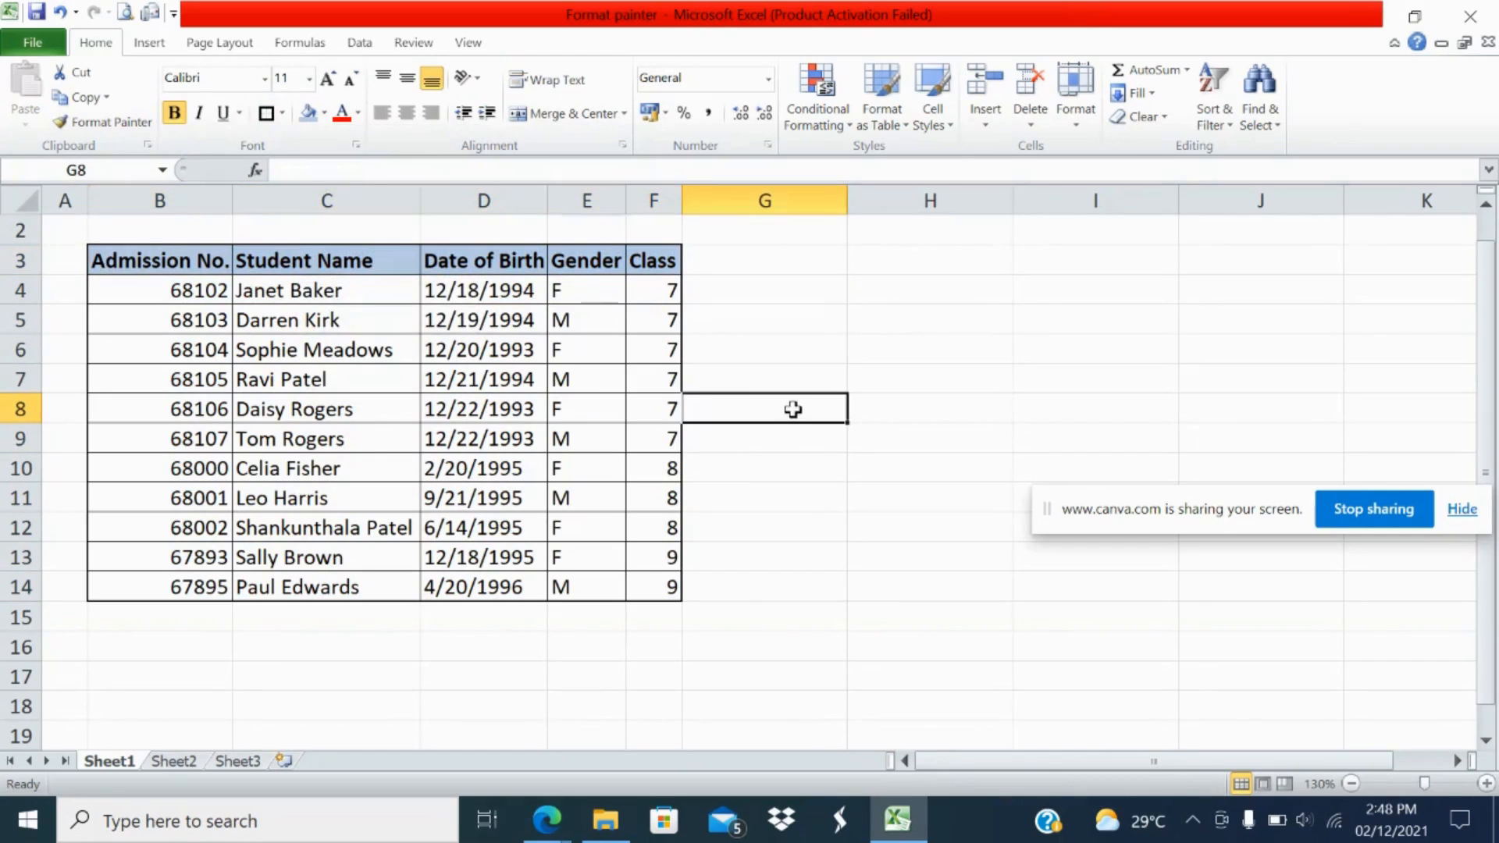
Step: Copy the formatting of Sheet1's table B3:F14 onto the student tables at B3:F14 on Sheet2 and Sheet3 with Format Painter locked
{"action": "scroll", "coordinate": [227, 417], "scroll_direction": "up", "scroll_amount": 1}
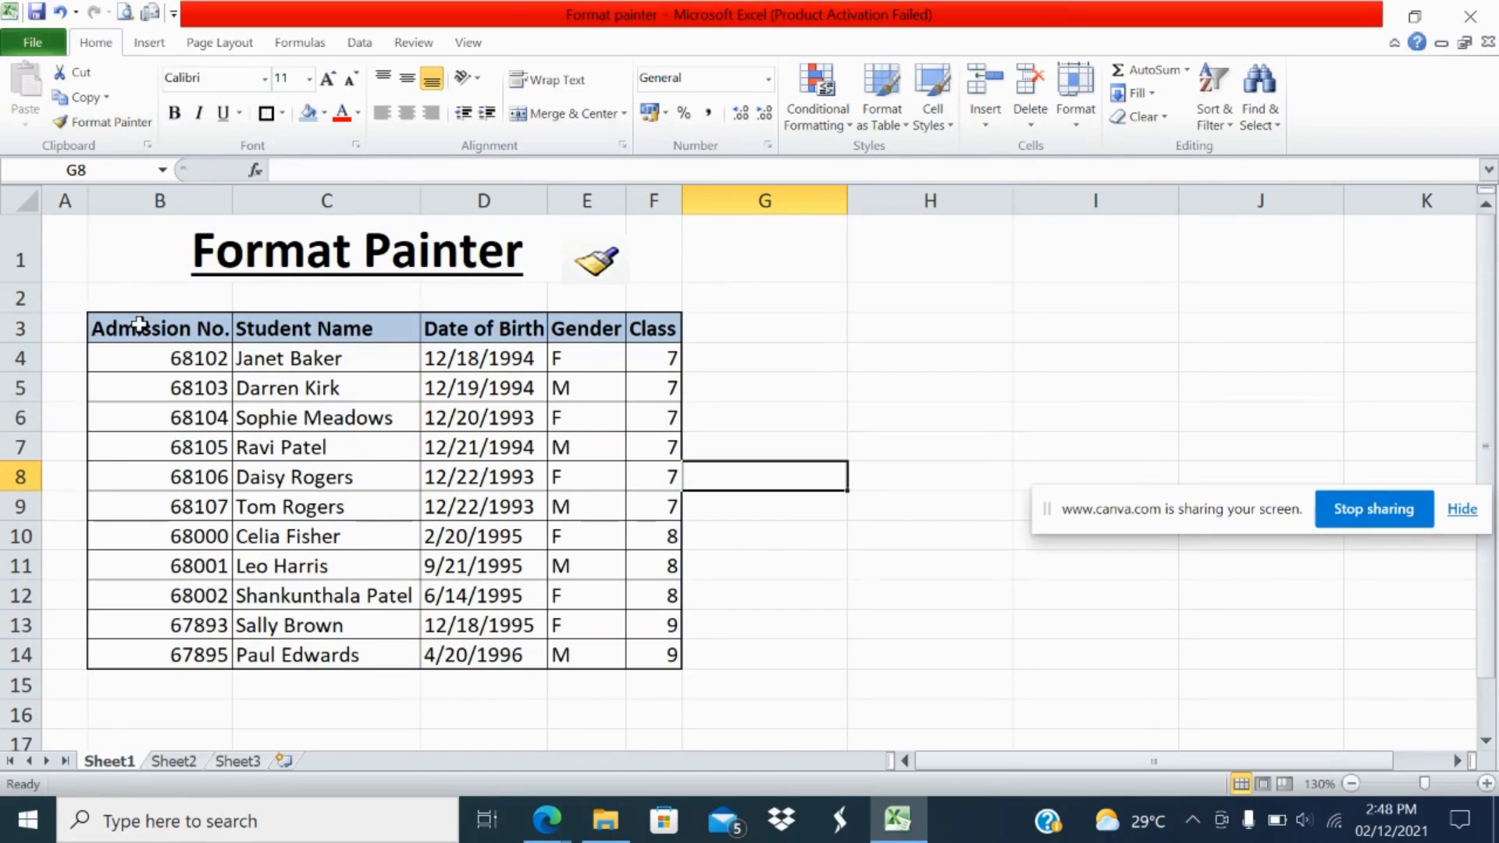
{"action": "left_click_drag", "start_coordinate": [139, 323], "coordinate": [661, 648]}
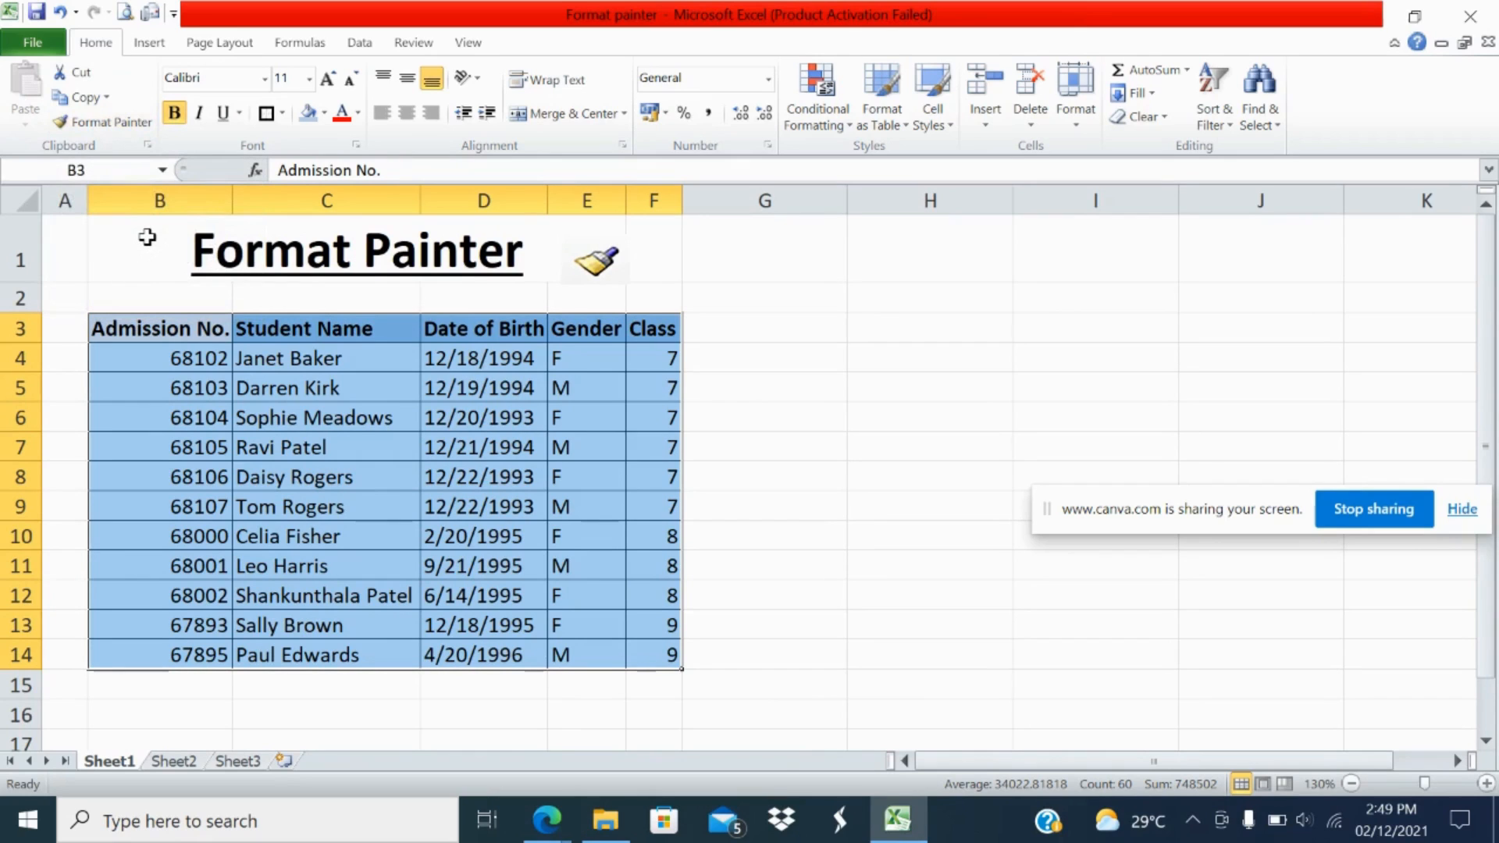
{"action": "left_click", "coordinate": [125, 122]}
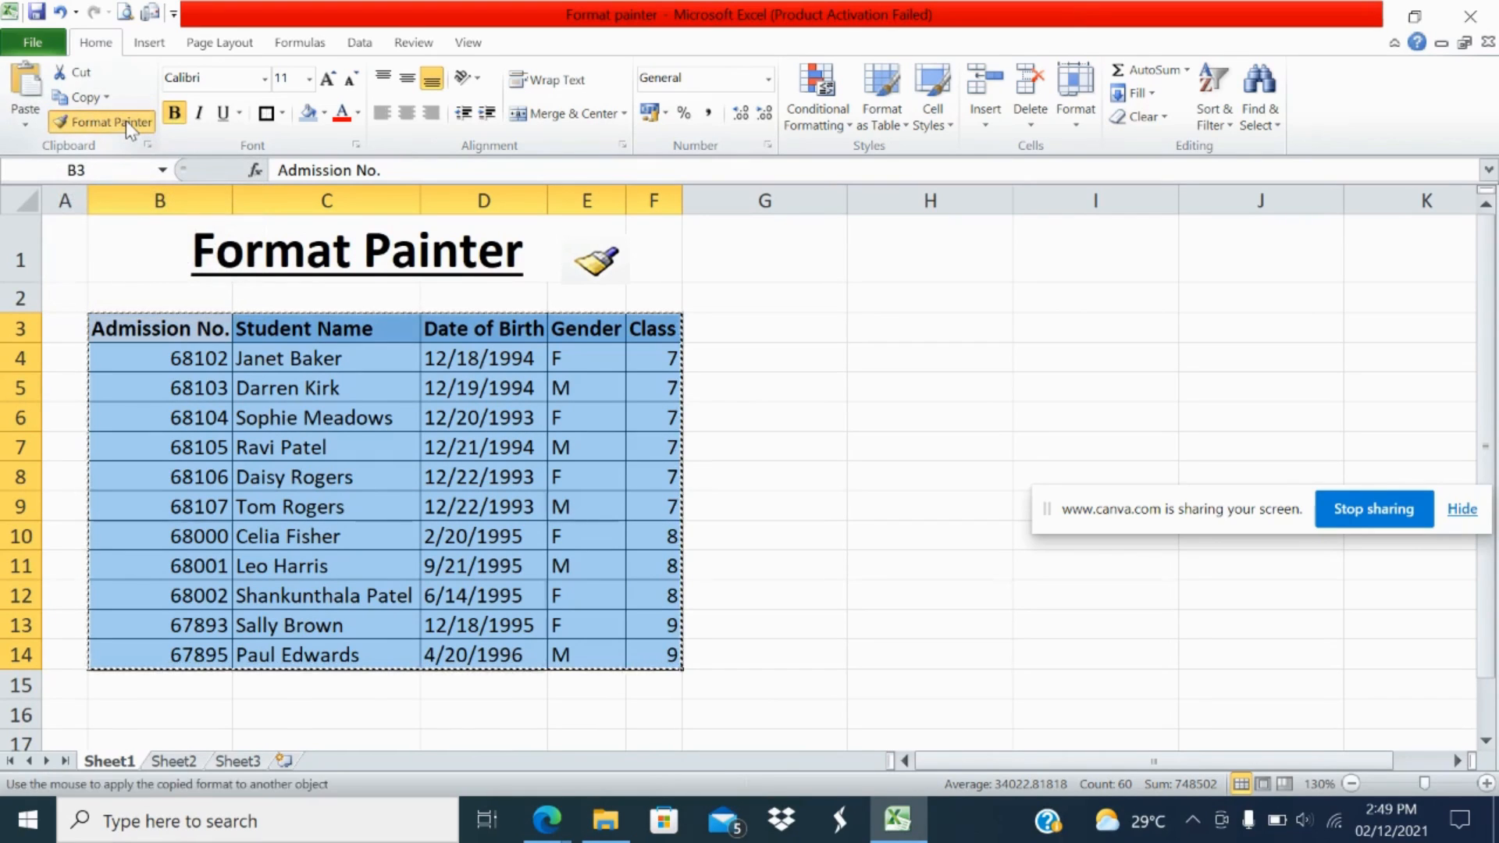
{"action": "left_click", "coordinate": [126, 122]}
{"action": "left_click", "coordinate": [89, 118]}
{"action": "left_click", "coordinate": [89, 117]}
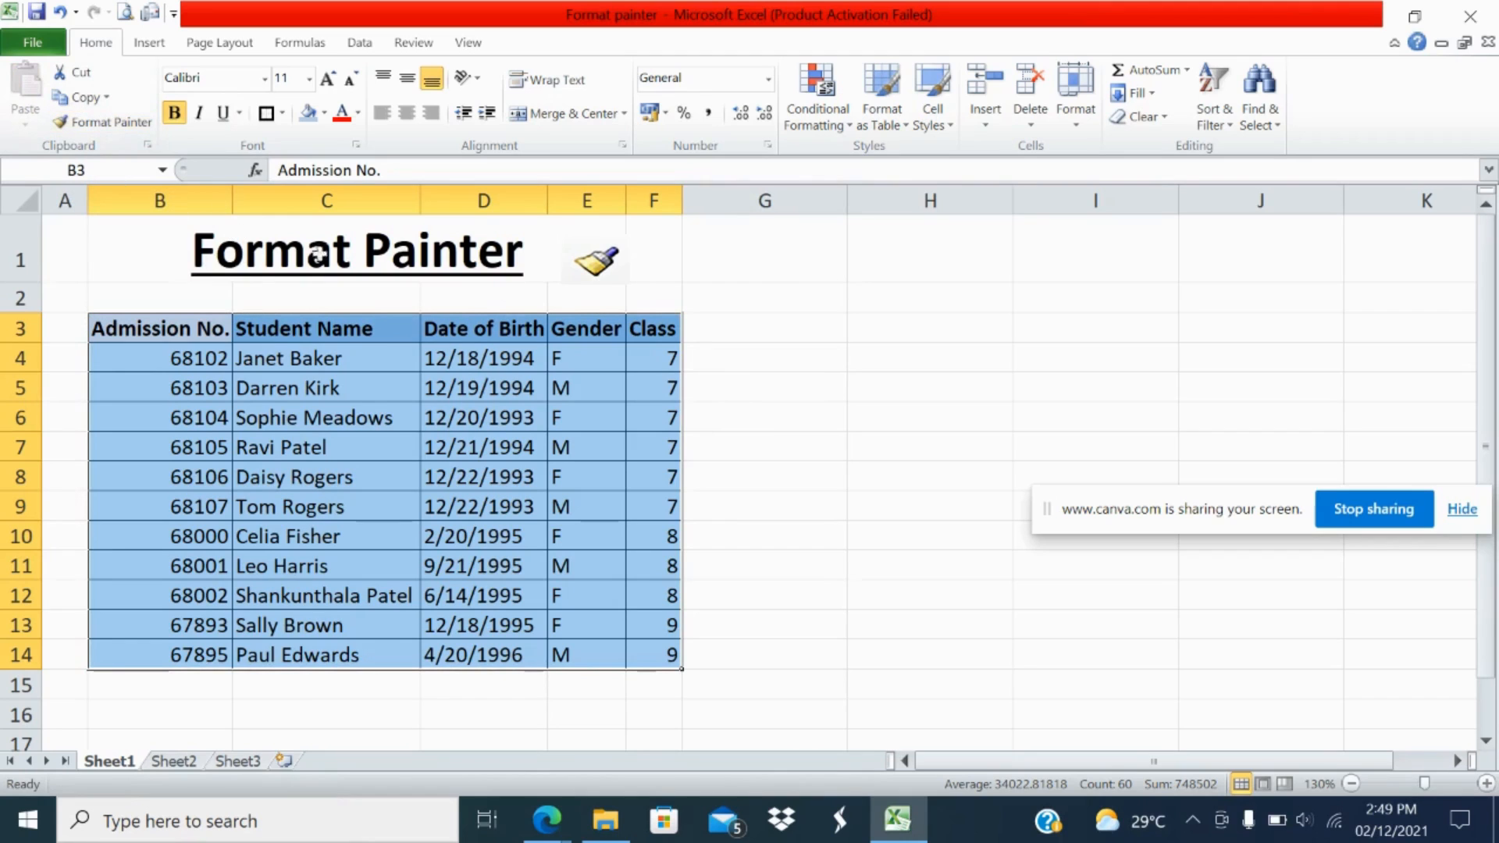
{"action": "left_click", "coordinate": [114, 123]}
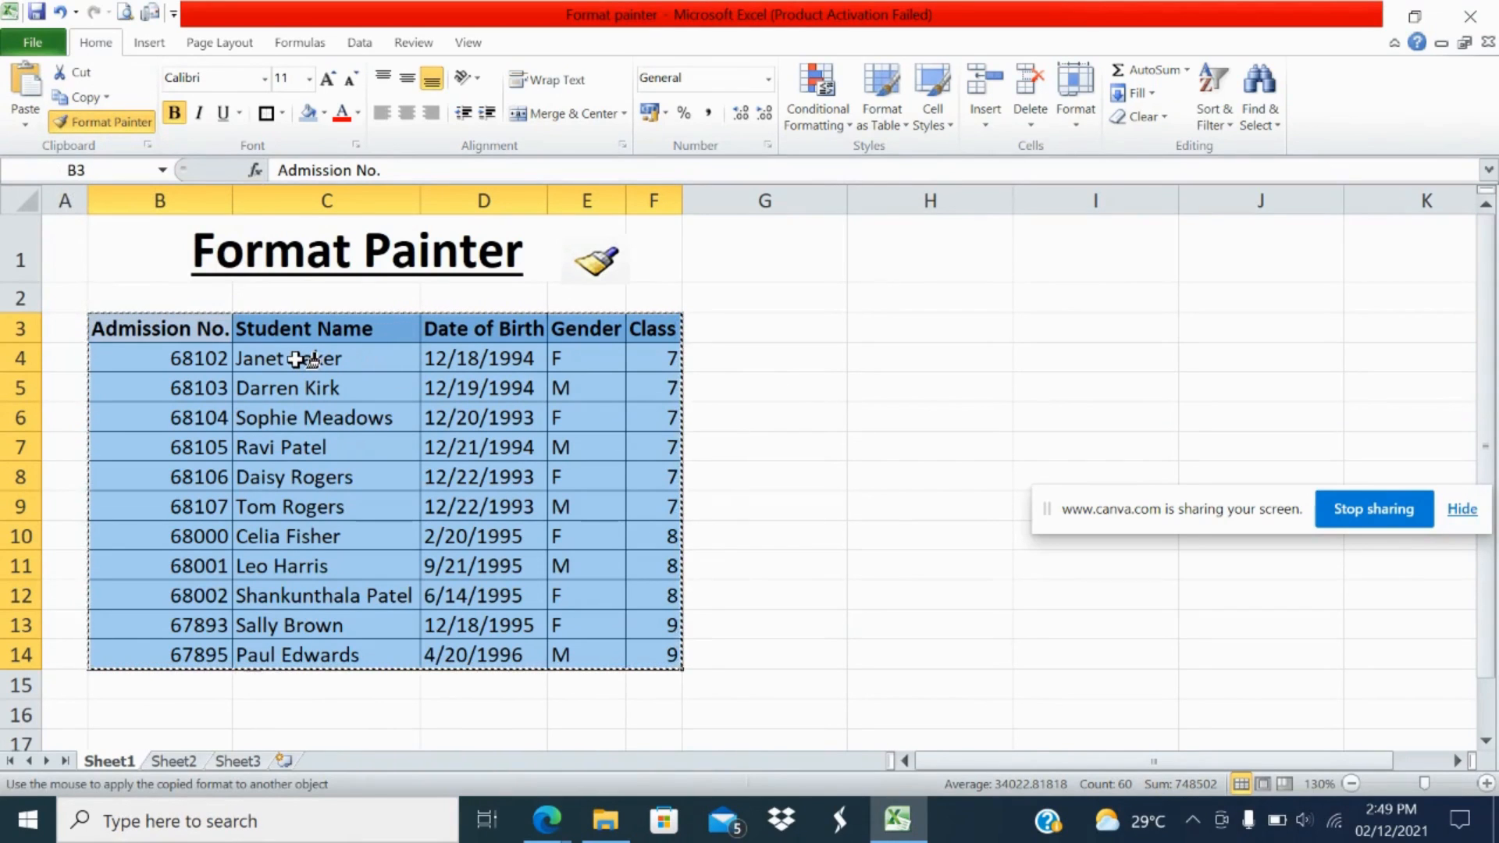
{"action": "left_click", "coordinate": [178, 764]}
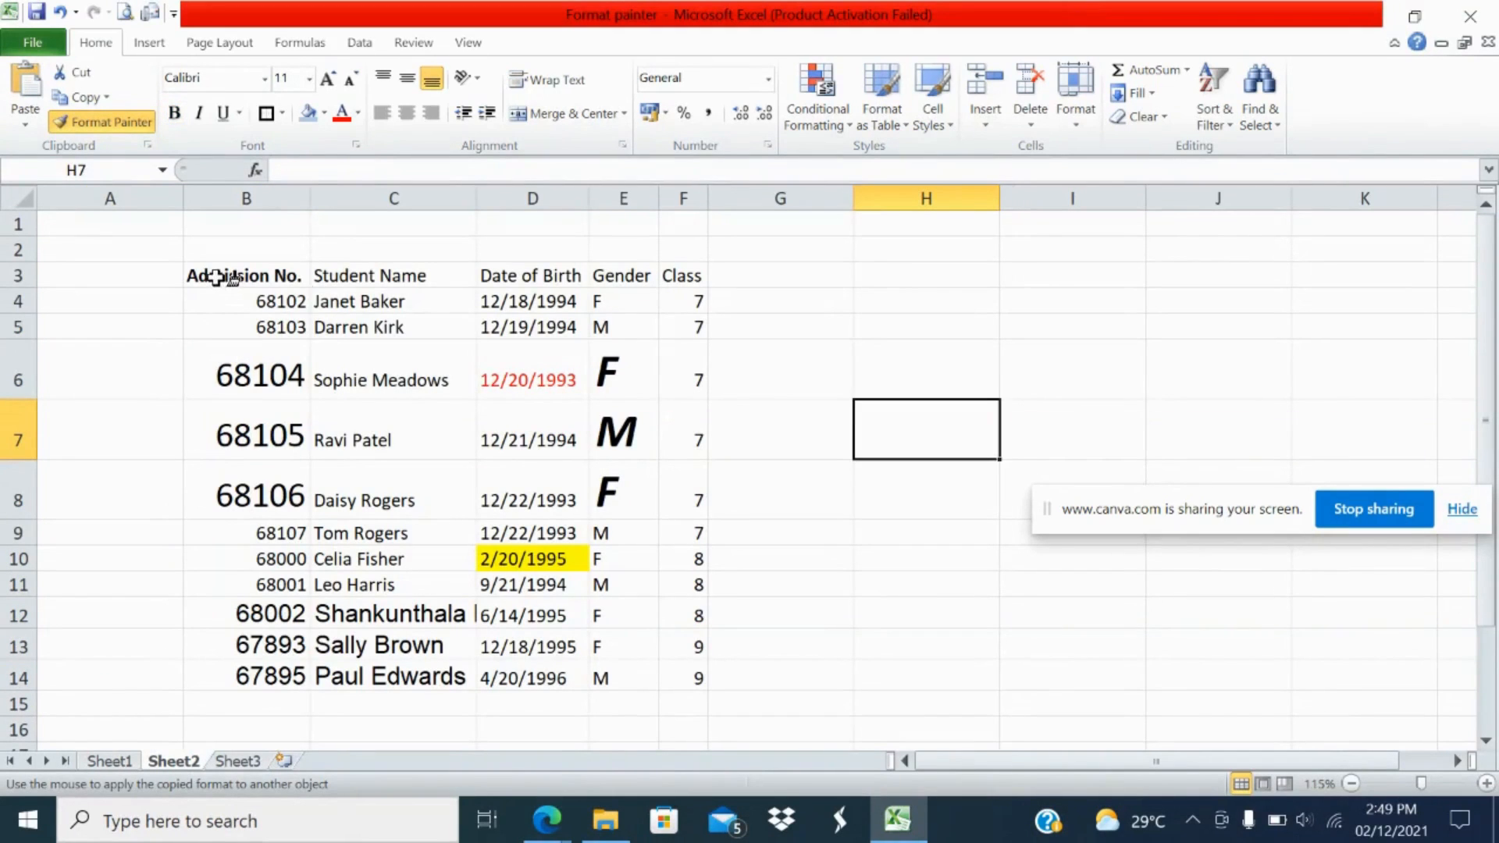
{"action": "mouse_move", "coordinate": [207, 274]}
{"action": "left_mouse_down"}
{"action": "mouse_move", "coordinate": [629, 684]}
{"action": "mouse_move", "coordinate": [691, 677]}
{"action": "left_mouse_up"}
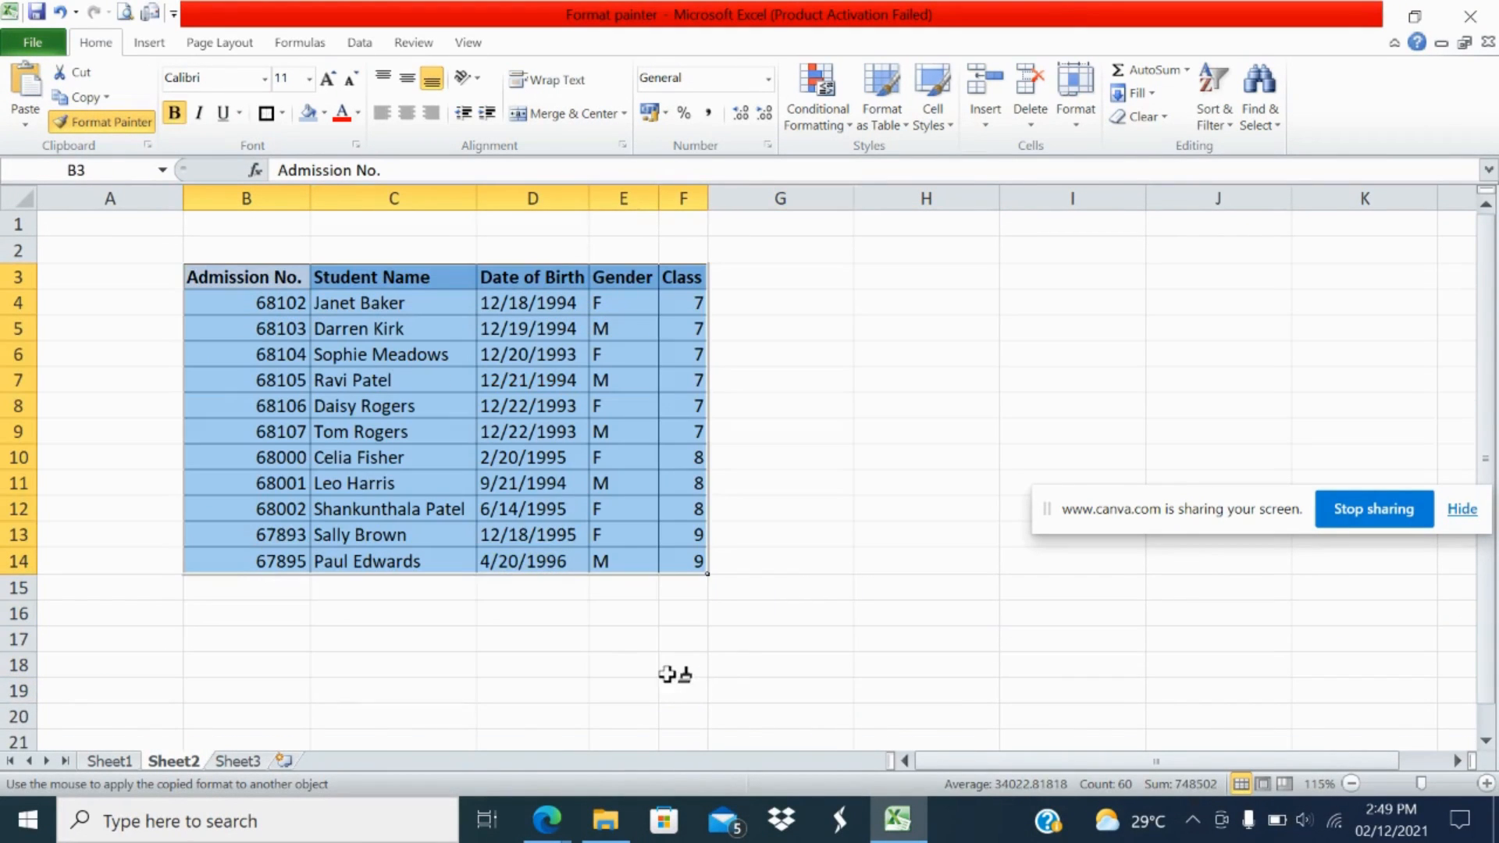
{"action": "left_click", "coordinate": [223, 761]}
{"action": "mouse_move", "coordinate": [251, 278]}
{"action": "left_mouse_down"}
{"action": "mouse_move", "coordinate": [579, 612]}
{"action": "mouse_move", "coordinate": [700, 681]}
{"action": "left_mouse_up"}
Step: Try applying the locked table formatting to the empty area starting at G18 on Sheet3, undo it, and leave Format Painter
{"action": "left_click", "coordinate": [750, 660]}
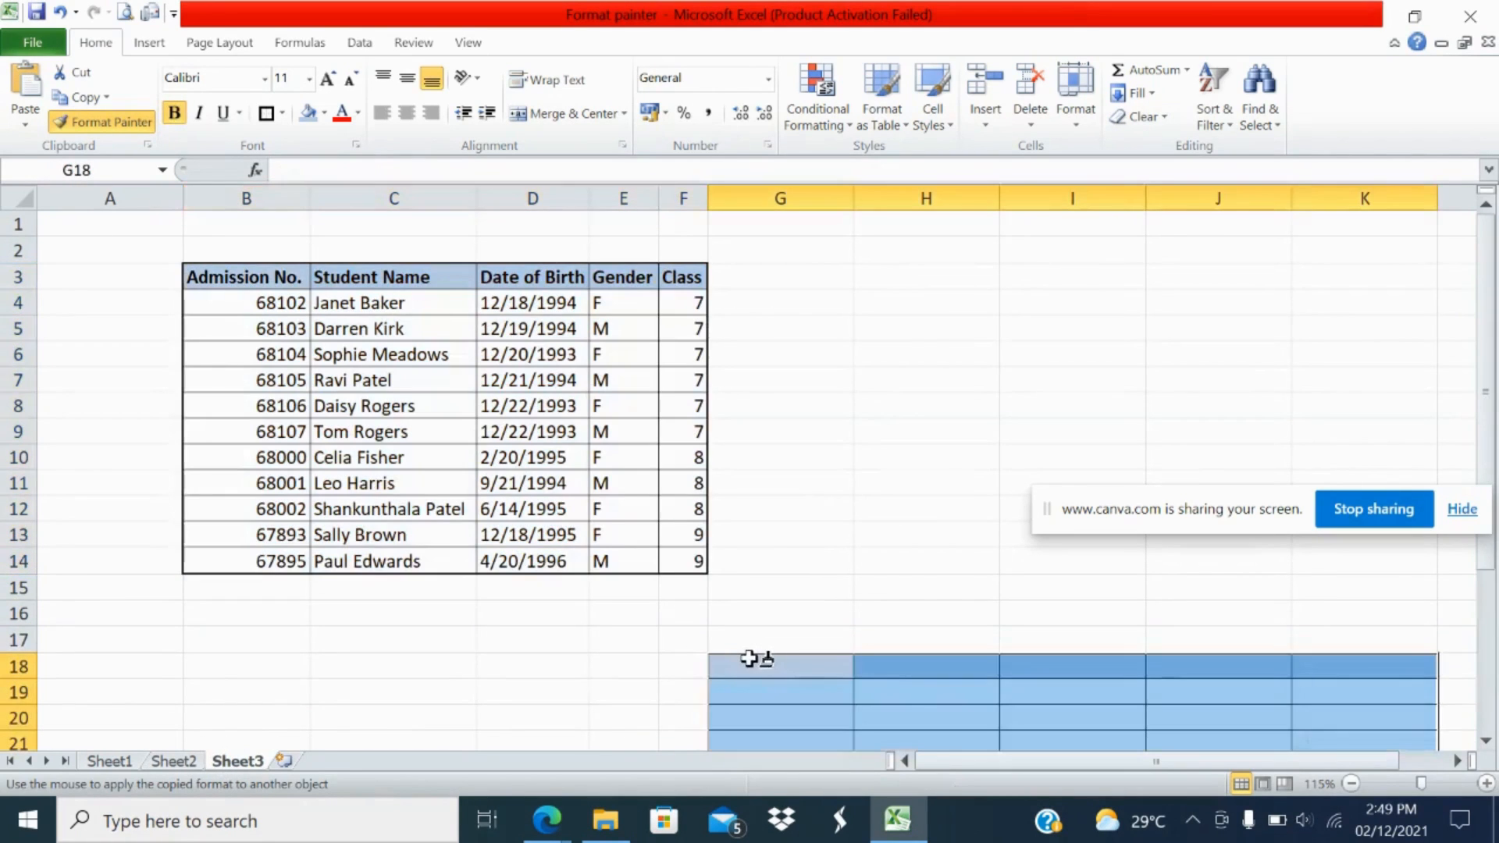
{"action": "scroll", "coordinate": [917, 473], "scroll_direction": "down", "scroll_amount": 4}
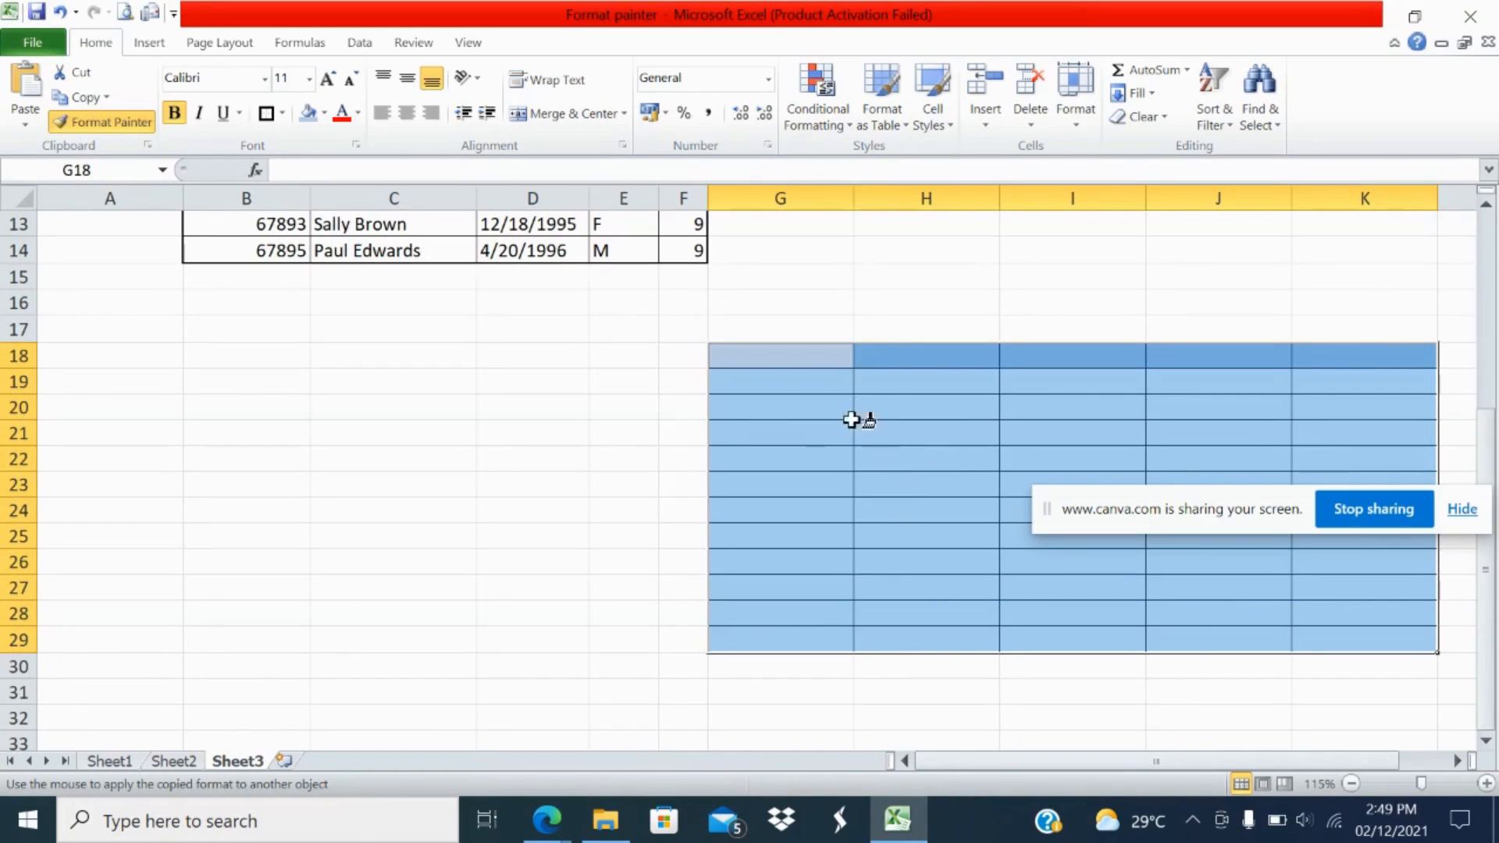
{"action": "scroll", "coordinate": [890, 451], "scroll_direction": "up", "scroll_amount": 2}
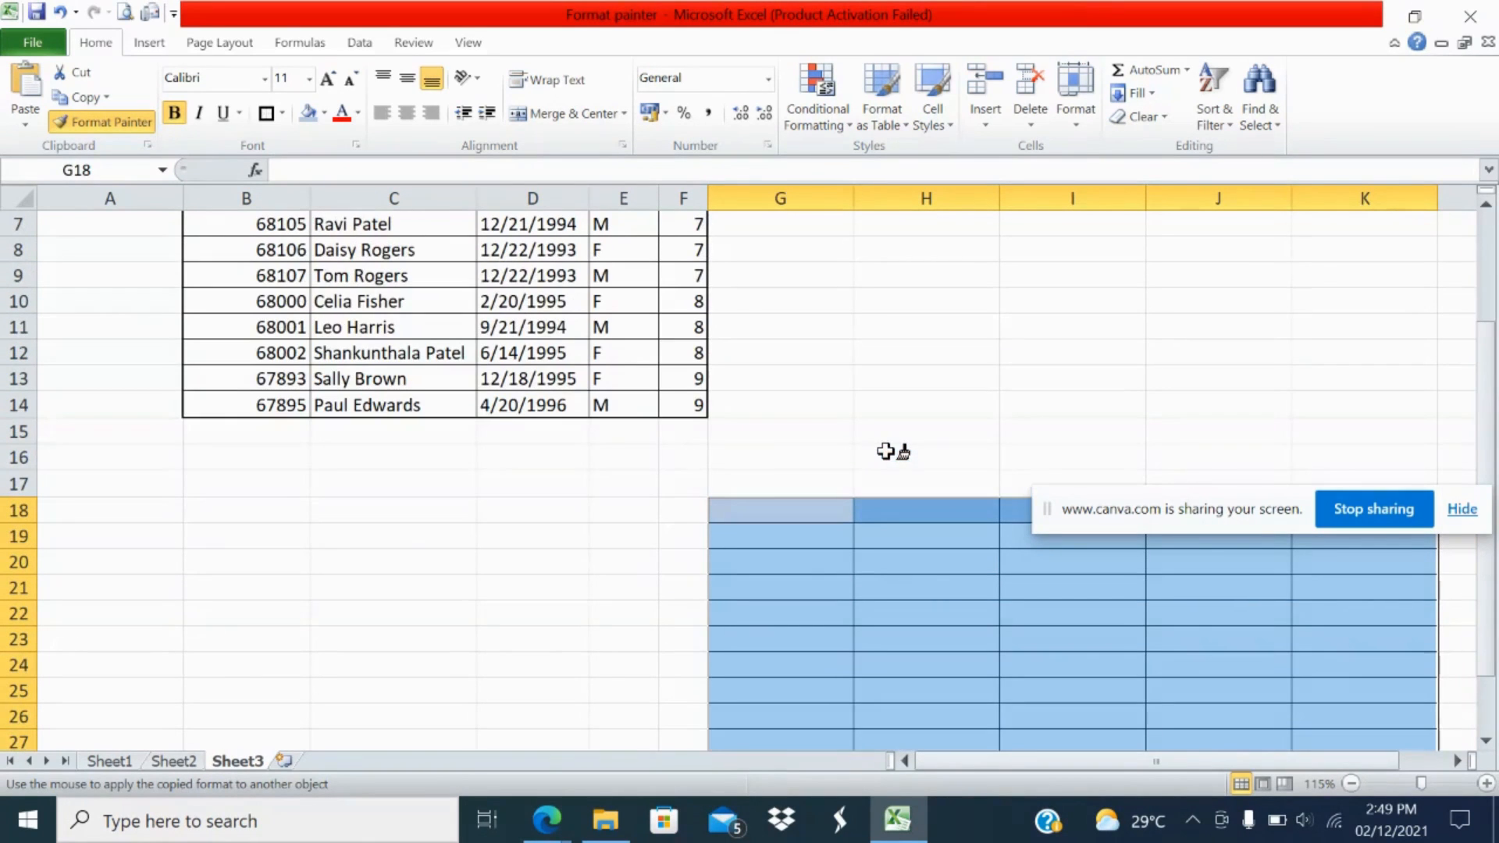
{"action": "scroll", "coordinate": [889, 453], "scroll_direction": "up", "scroll_amount": 2}
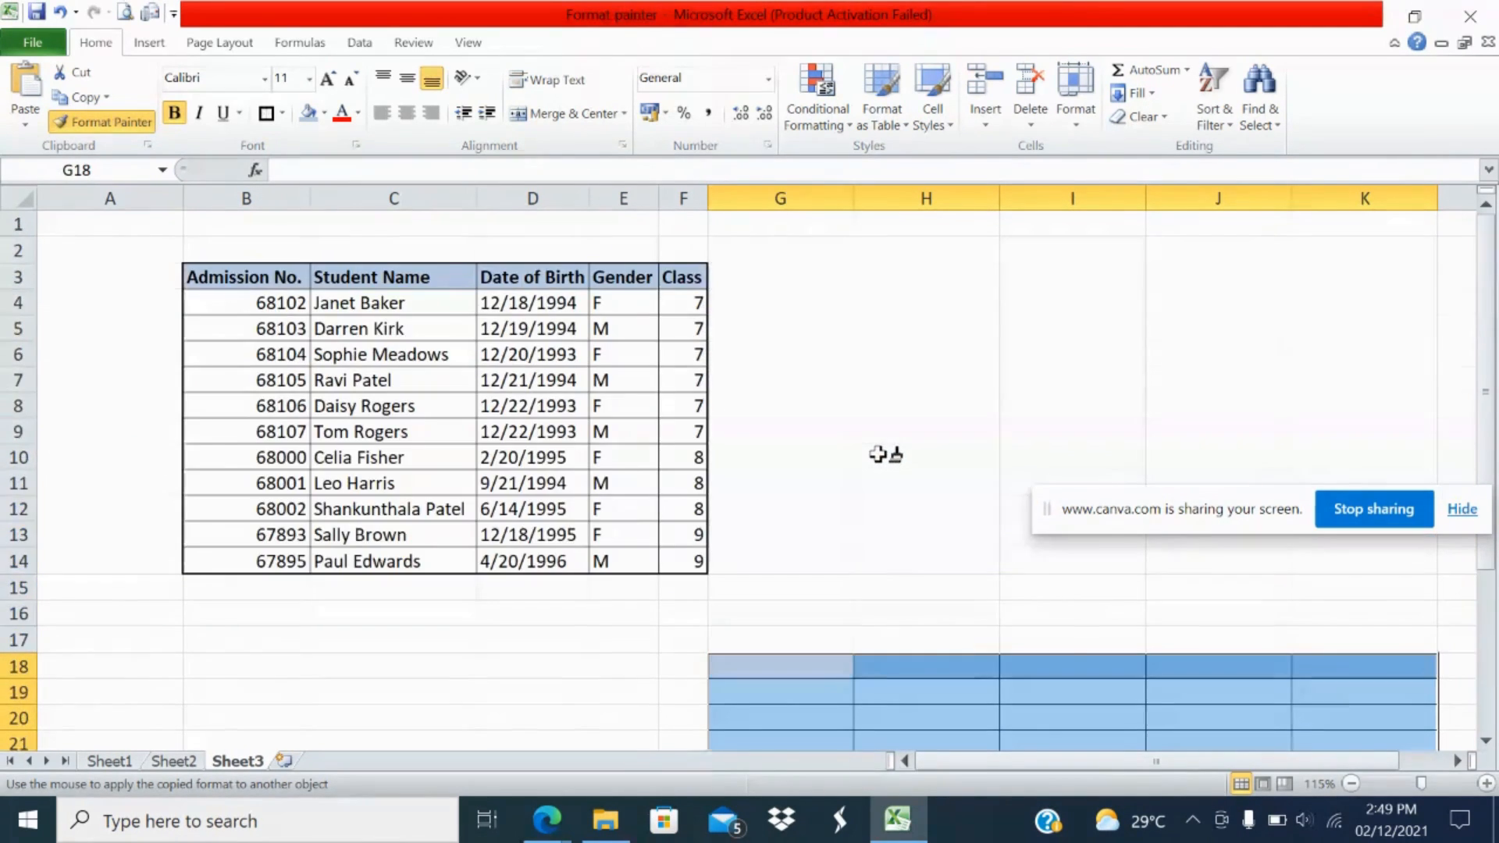
{"action": "left_click", "coordinate": [774, 503]}
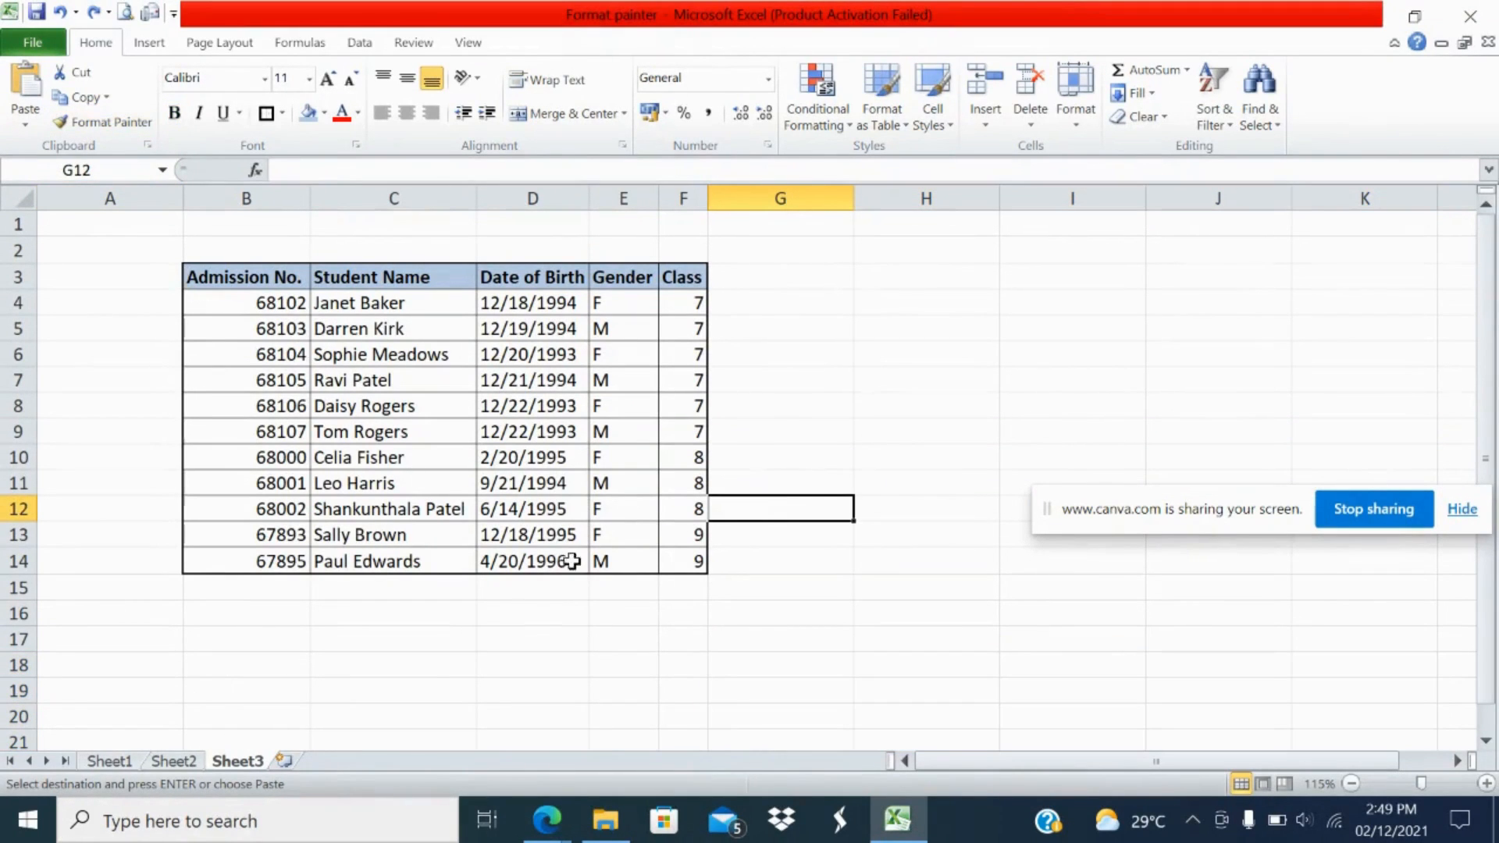
Step: Compare the formatted student tables on Sheet2 and Sheet1
{"action": "left_click", "coordinate": [171, 761]}
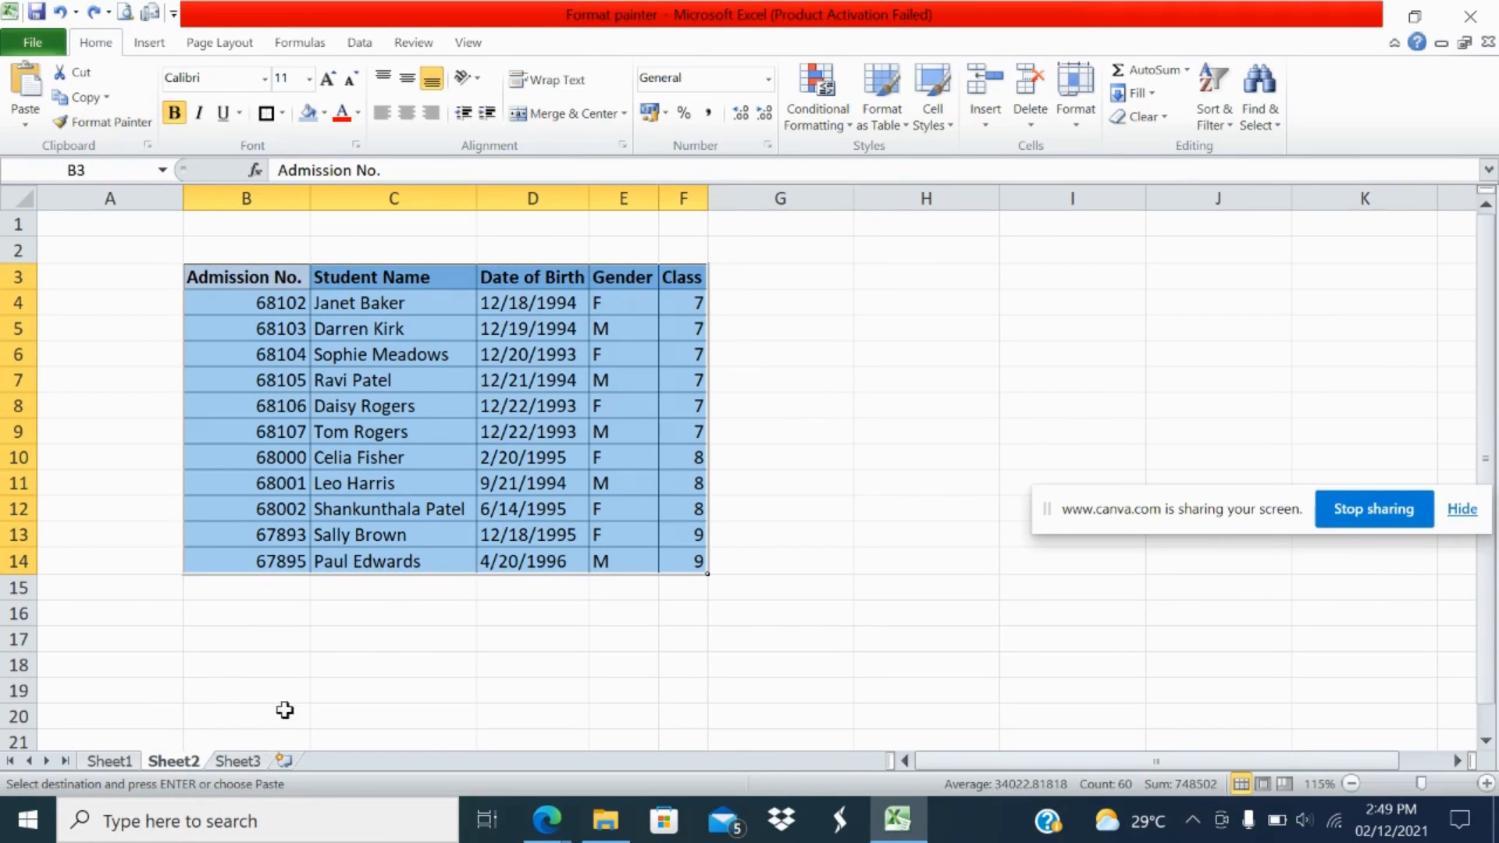
{"action": "left_click", "coordinate": [122, 762]}
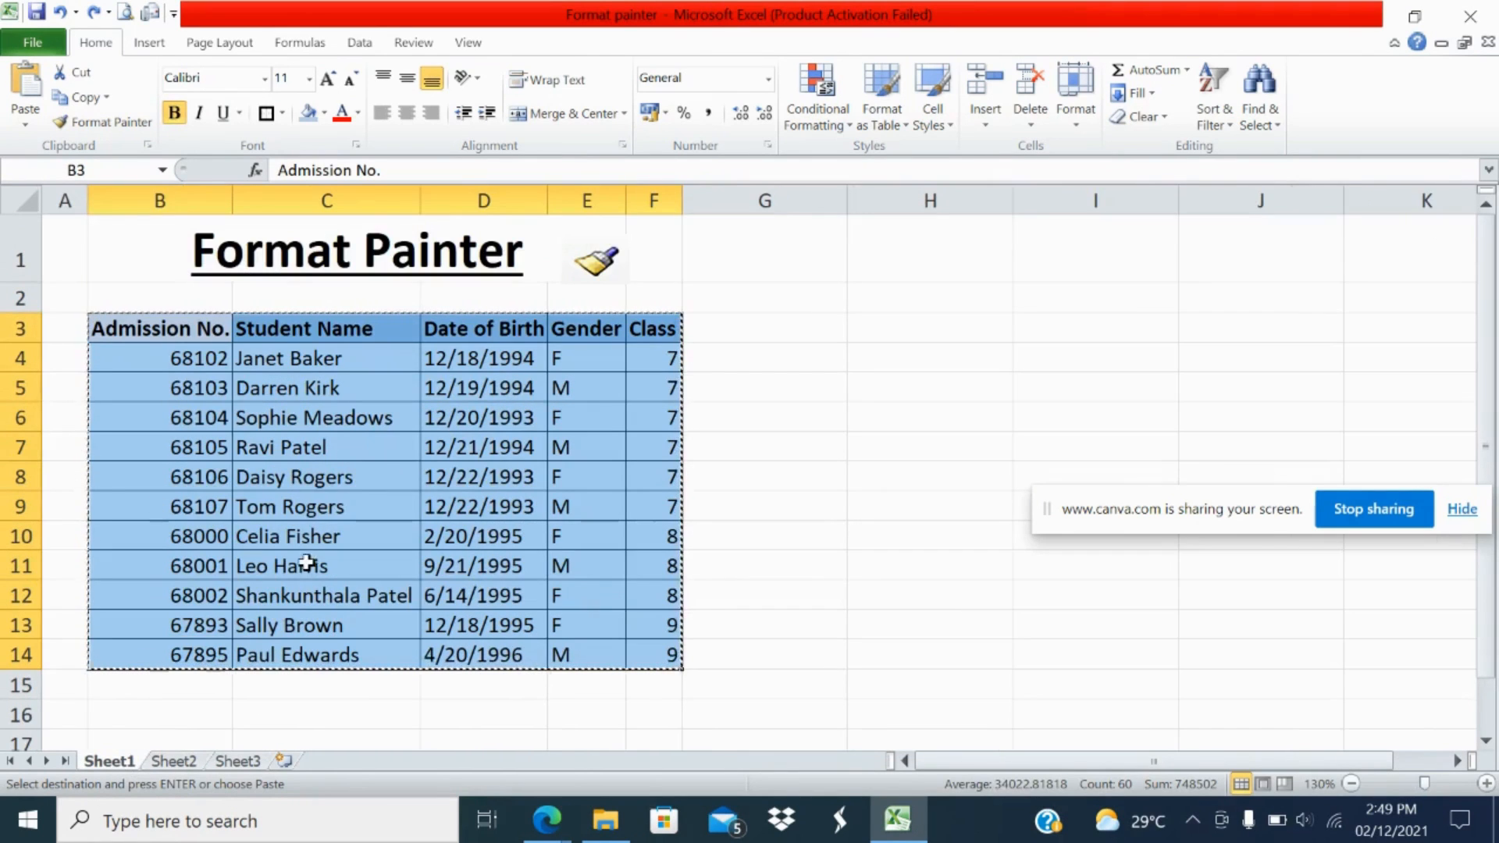
{"action": "left_click", "coordinate": [162, 760]}
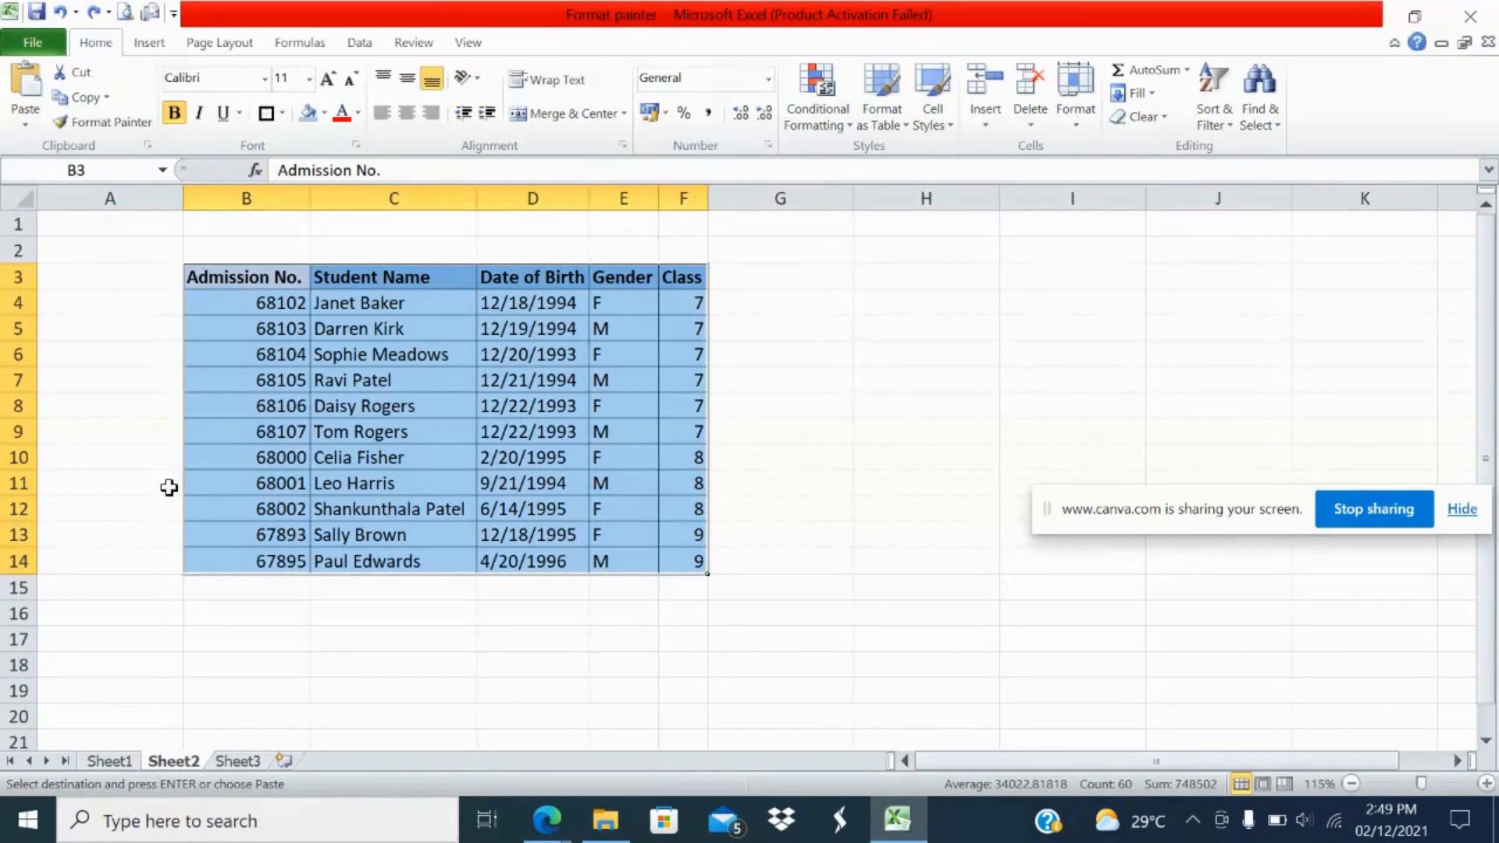